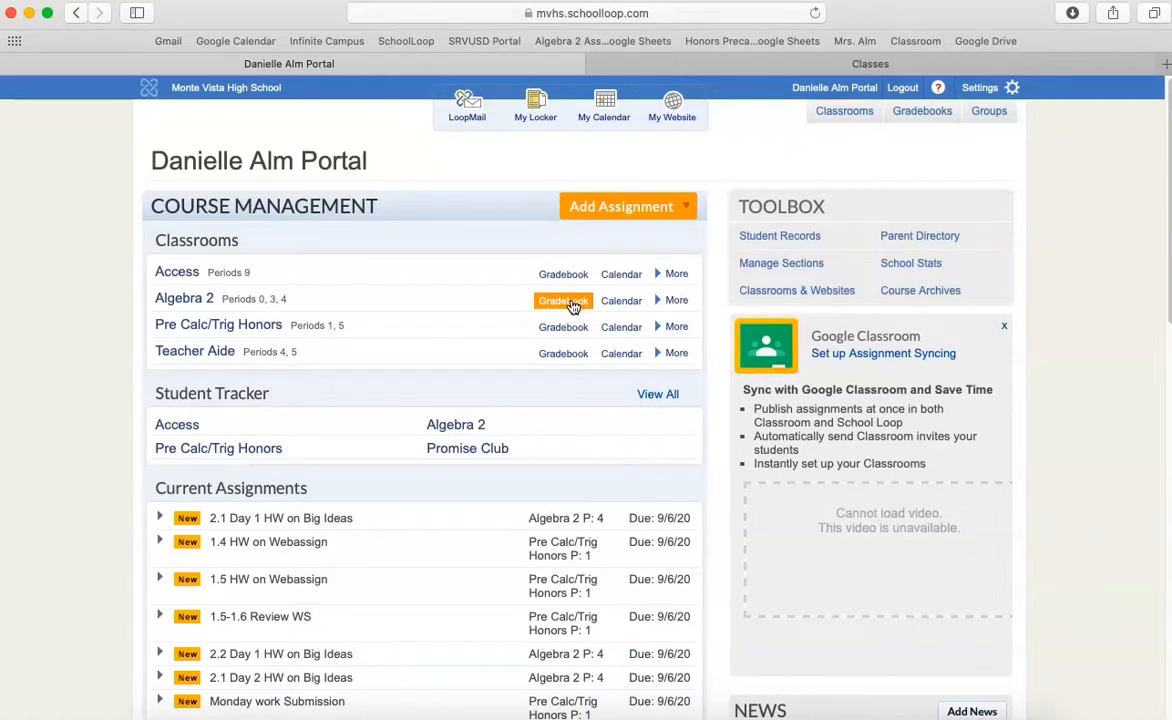
- Look over the Algebra 2 gradebook and return to the portal home page
left_click(565, 302)
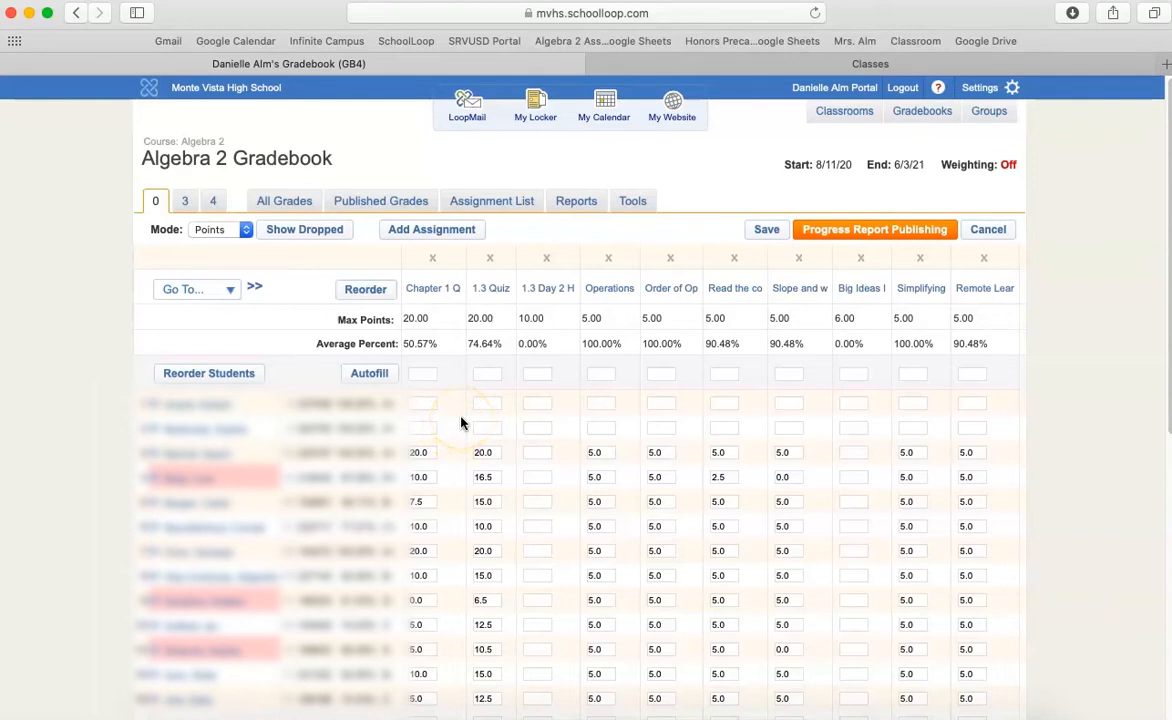
left_click(812, 89)
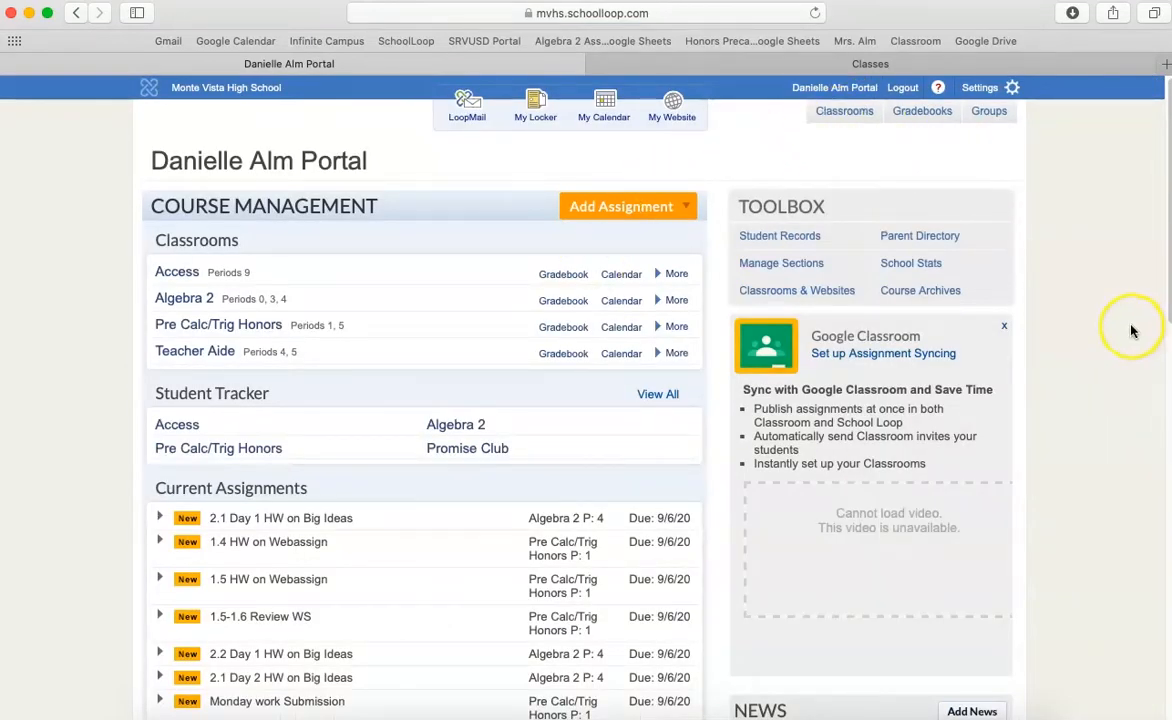
- Open the Google Classroom assignment syncing setup and link Pre Calc/Trig Honors, Period 5 to the 05-Pre Calc/Trig Honors Google class
left_click(850, 355)
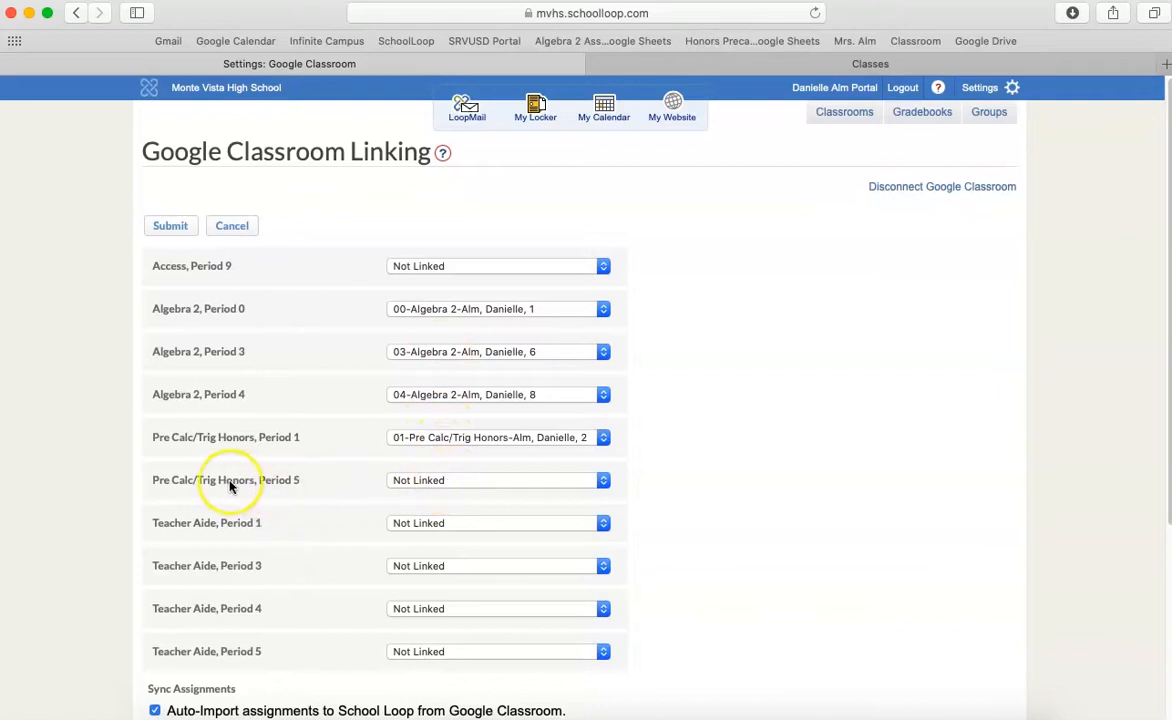
left_click(432, 484)
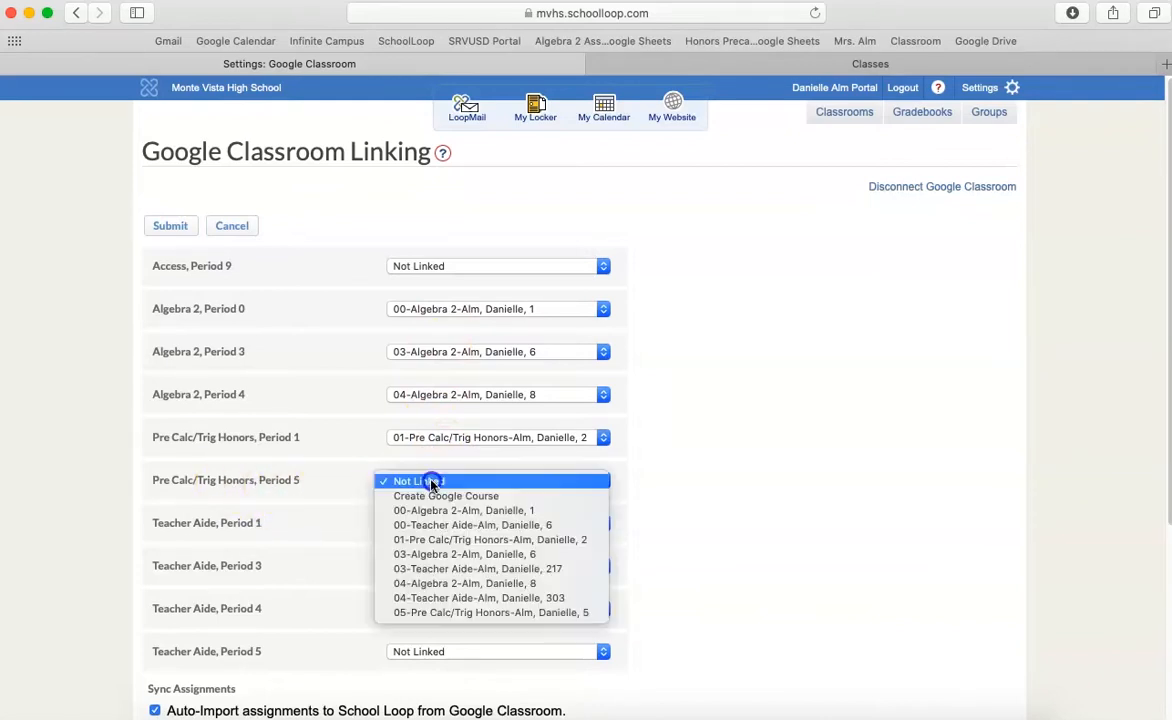
left_click(435, 613)
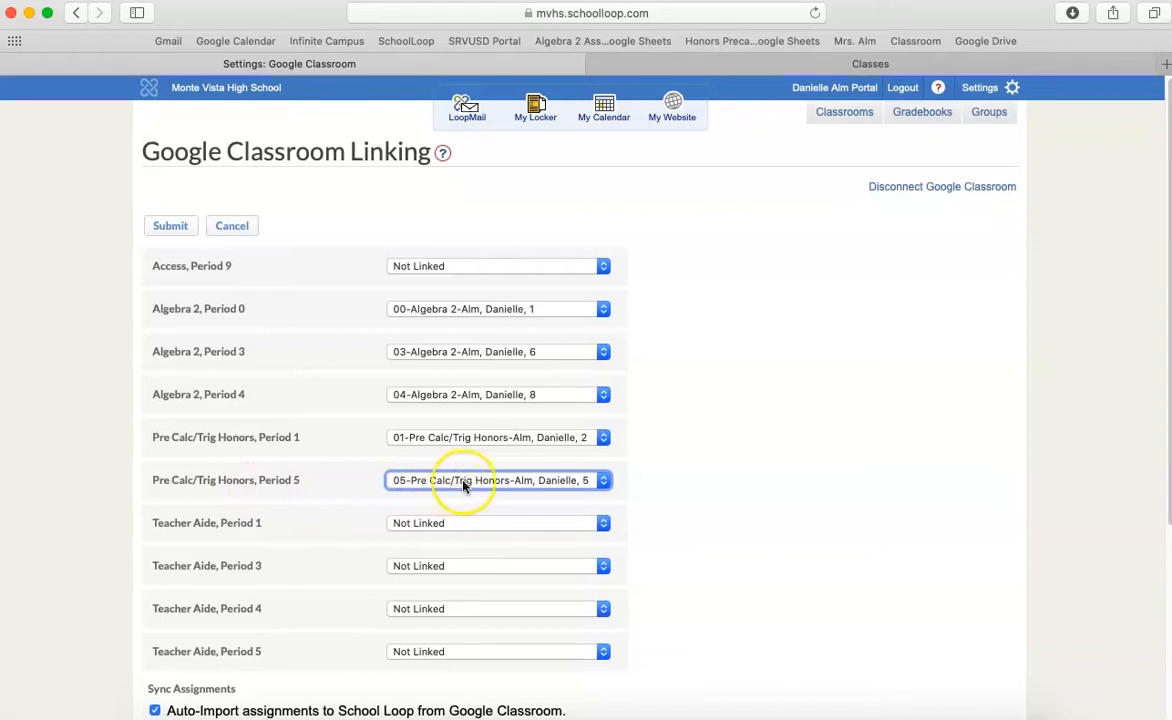
- Choose Assignment as the default category for imported assignments and submit the Google Classroom linking settings
scroll(460, 487, "down", 5)
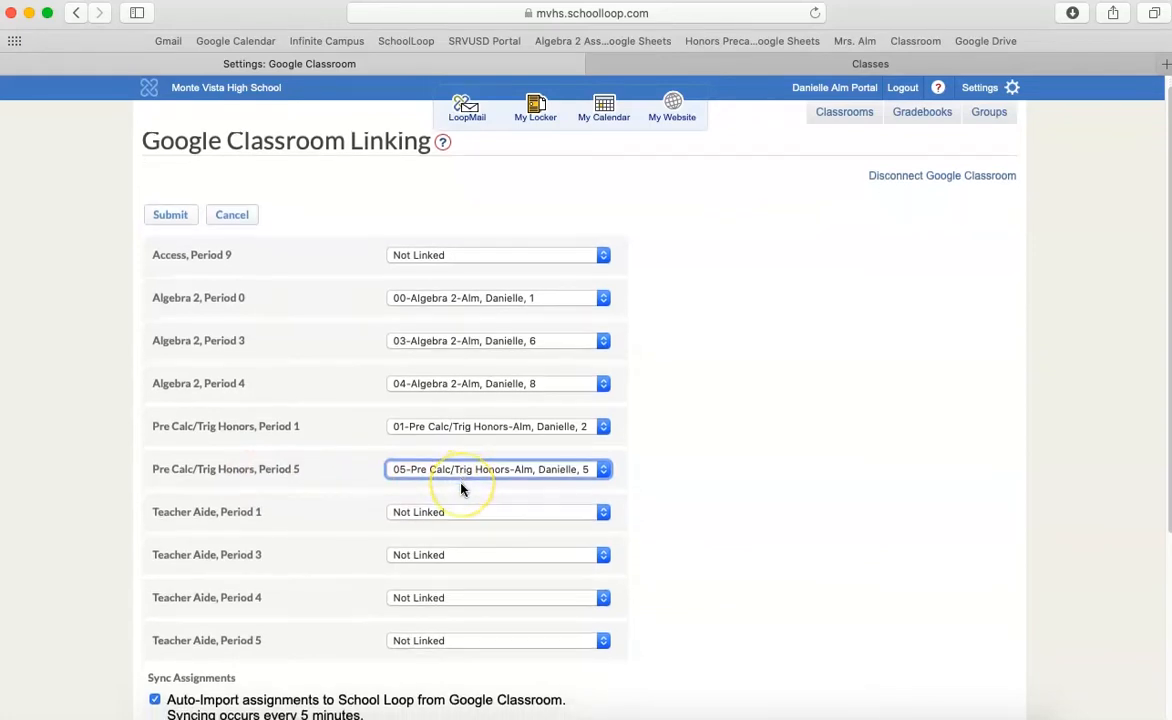
scroll(461, 489, "down", 2)
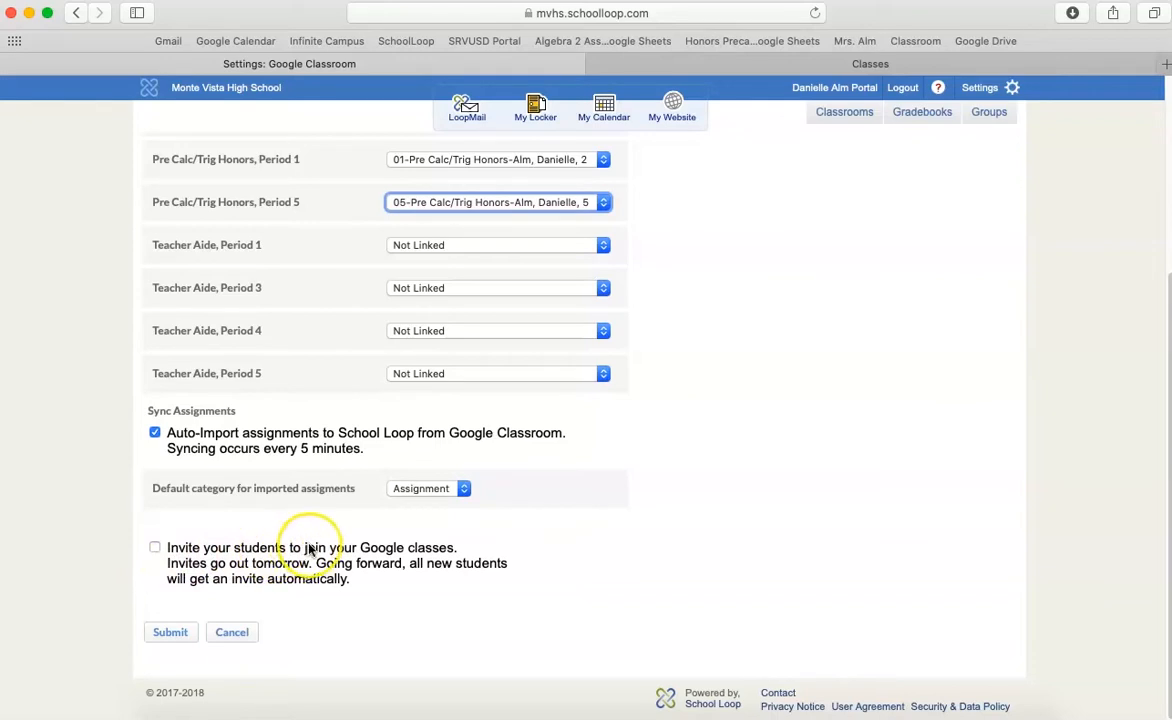
left_click(427, 538)
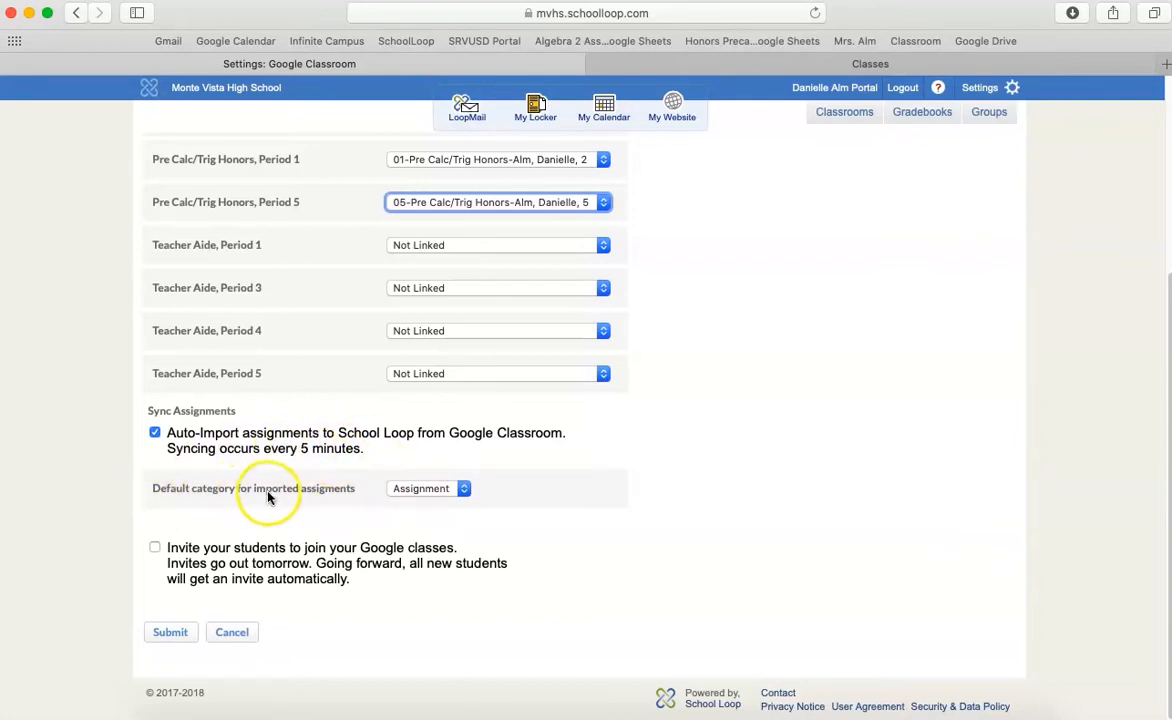
left_click(426, 497)
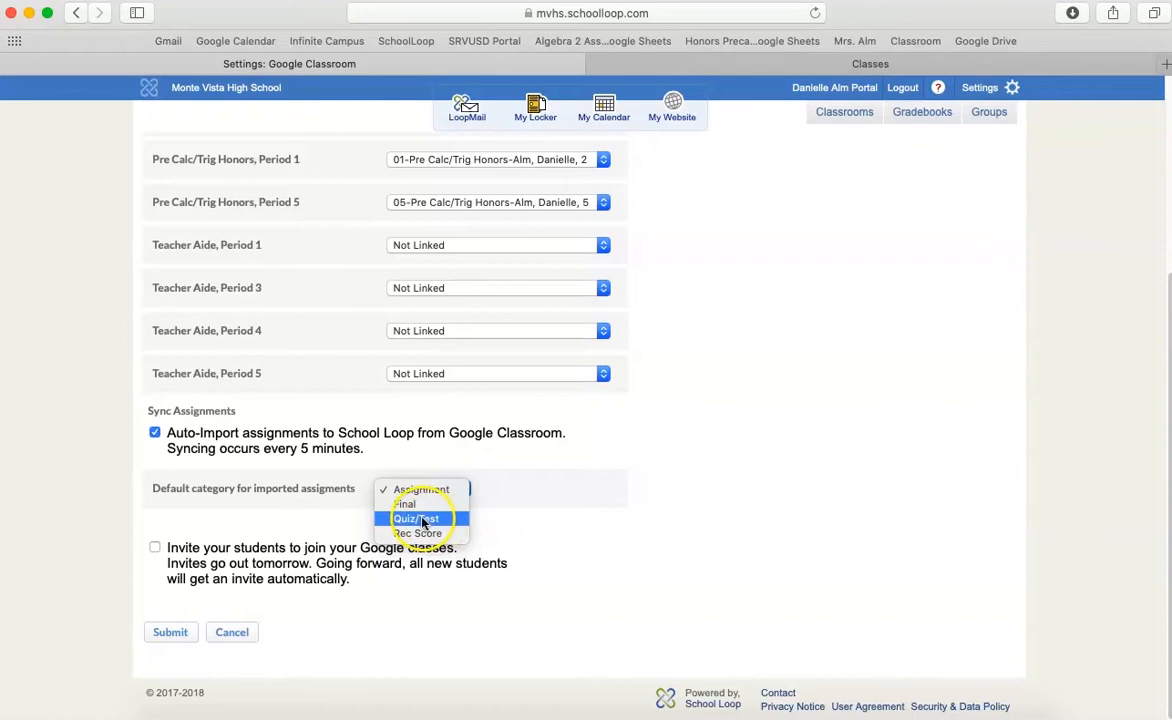
left_click(426, 489)
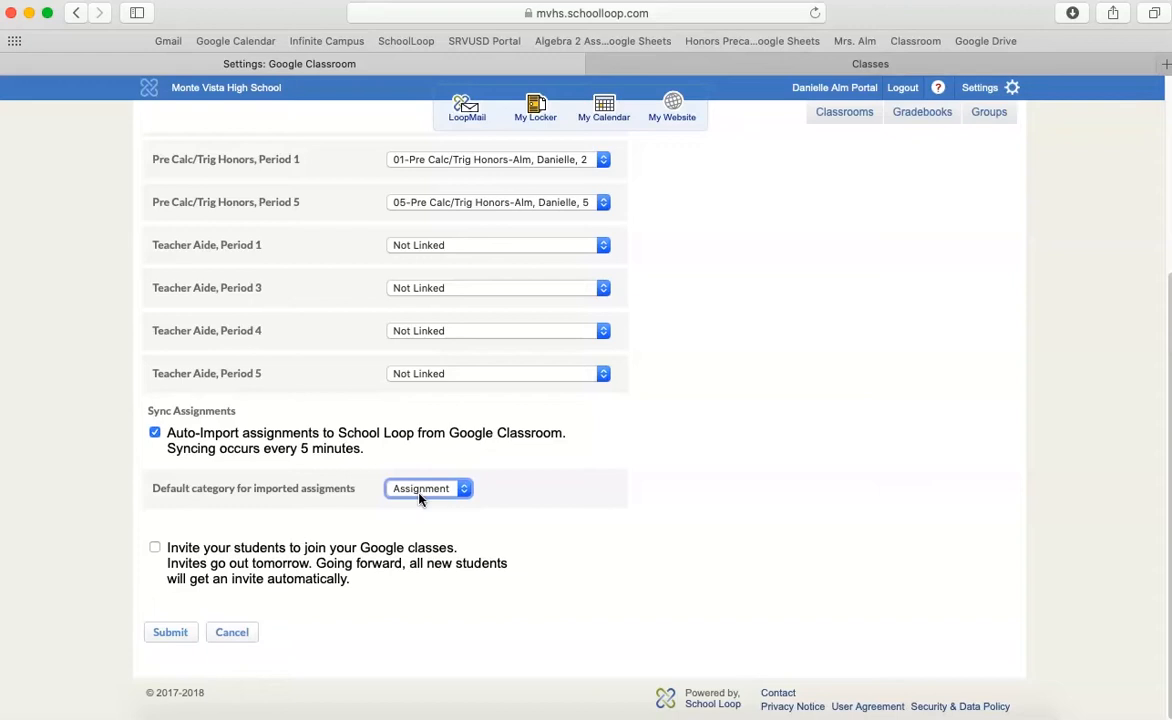
left_click(424, 487)
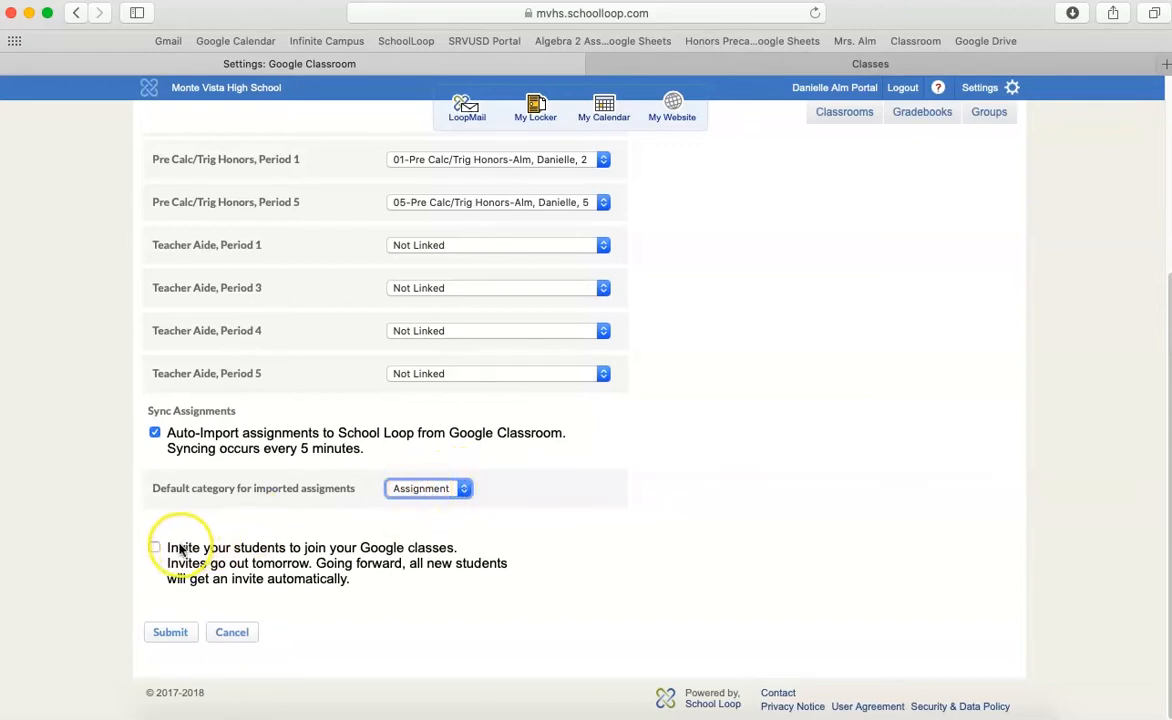
left_click(172, 636)
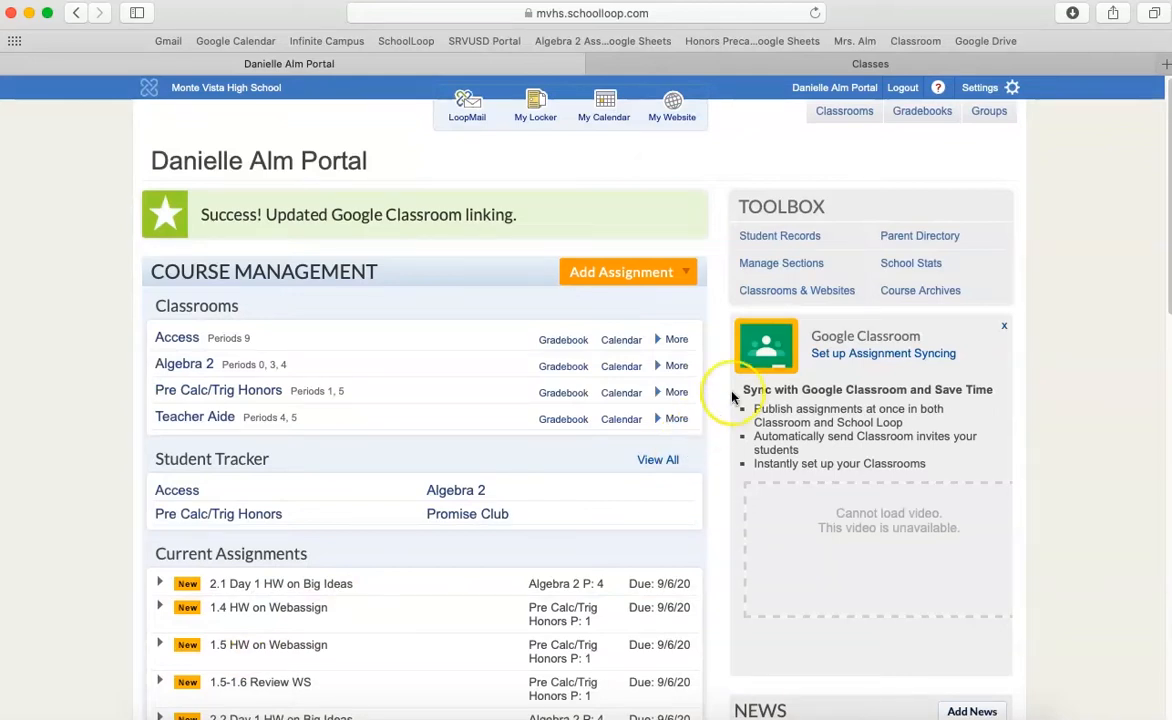
- Switch to Google Classroom and review the classwork and due dates in the 05-Pre Calc/Trig Honors class
left_click(765, 66)
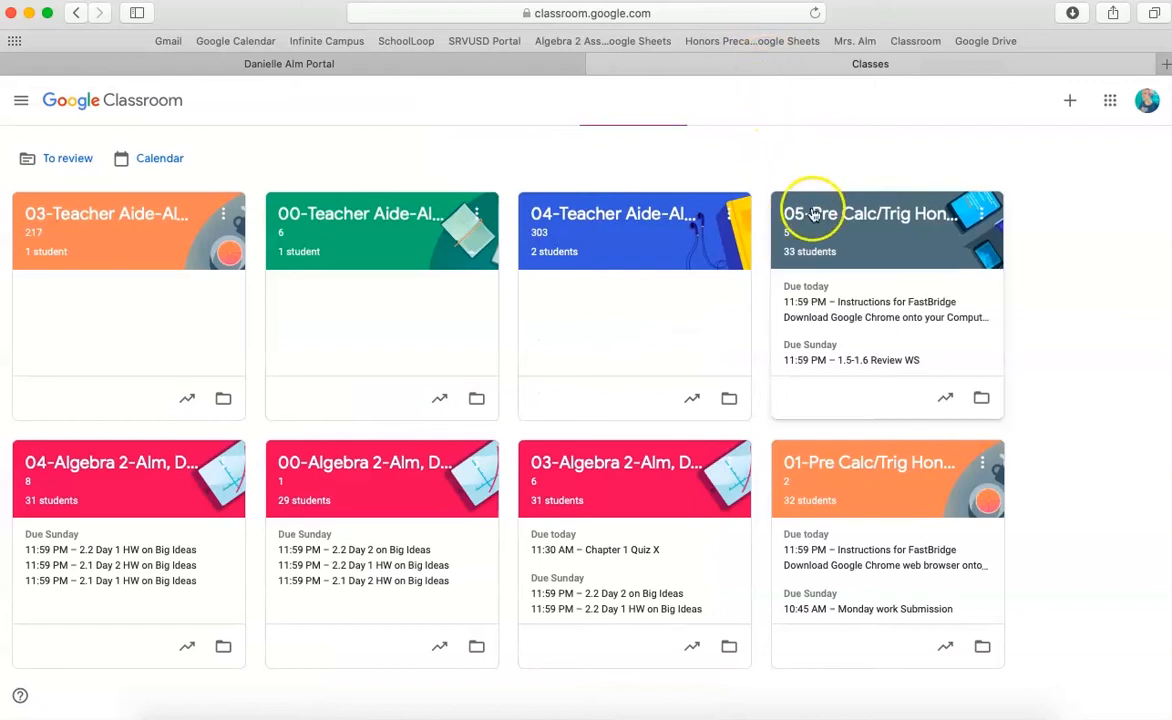
left_click(829, 222)
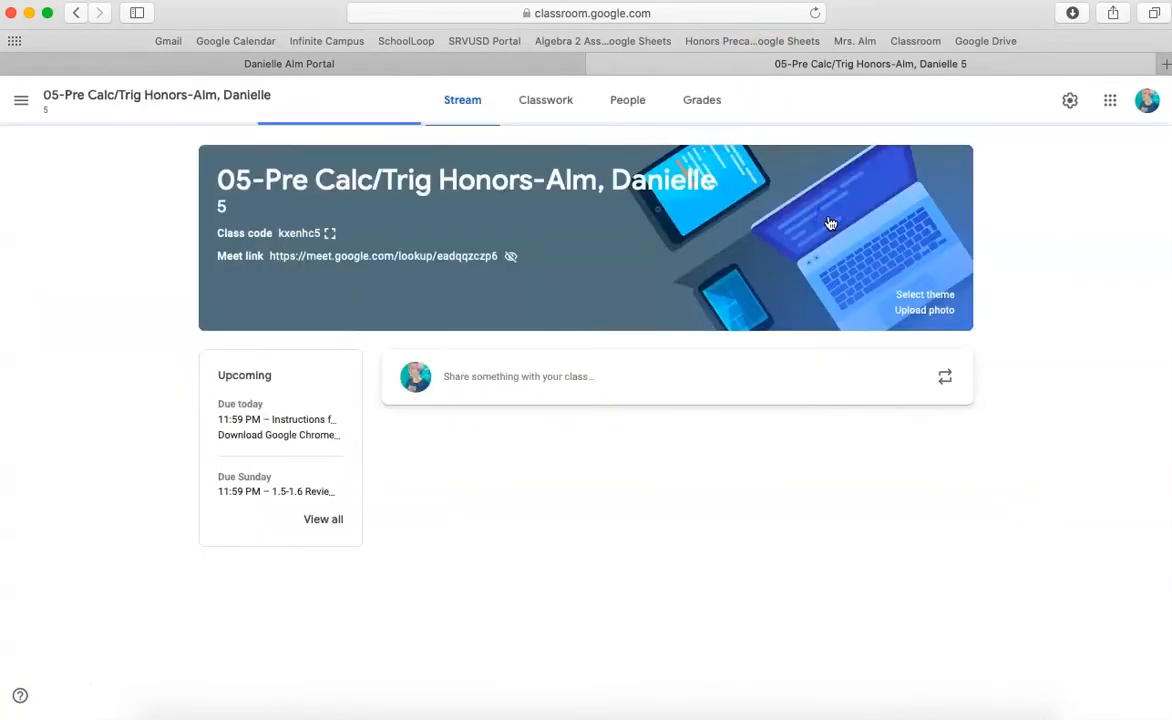
left_click(529, 105)
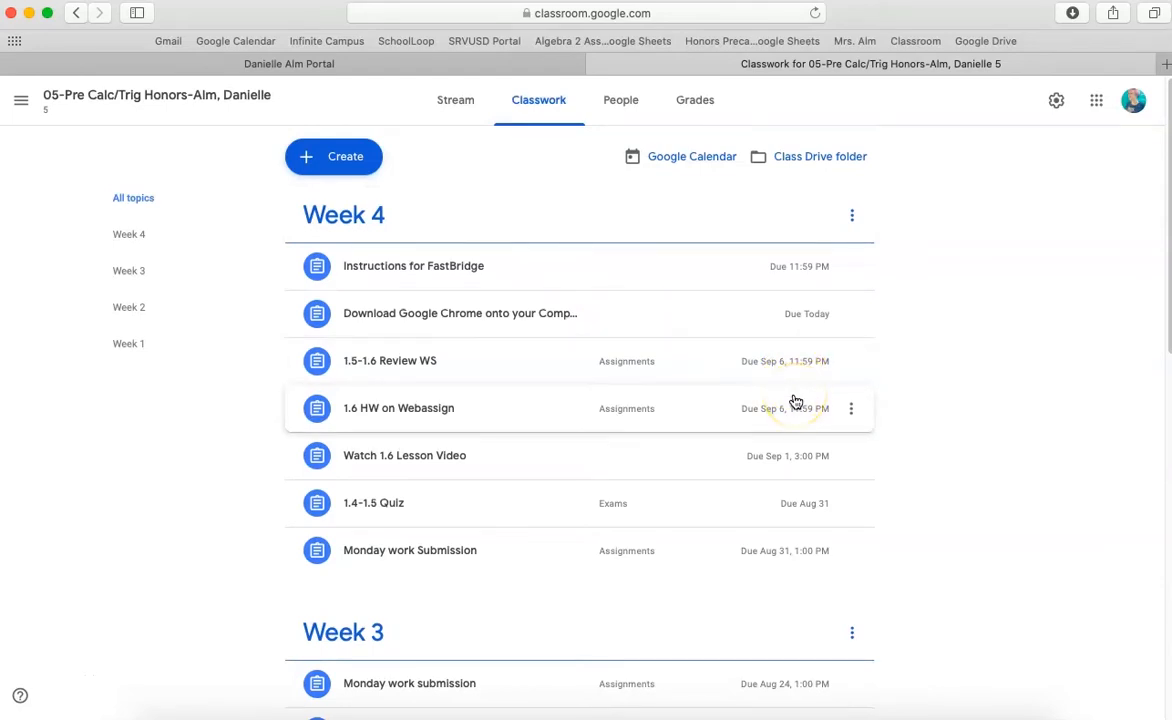
- Switch back to School Loop and check the Pre Calc/Trig Honors gradebook for period 5
left_click(380, 65)
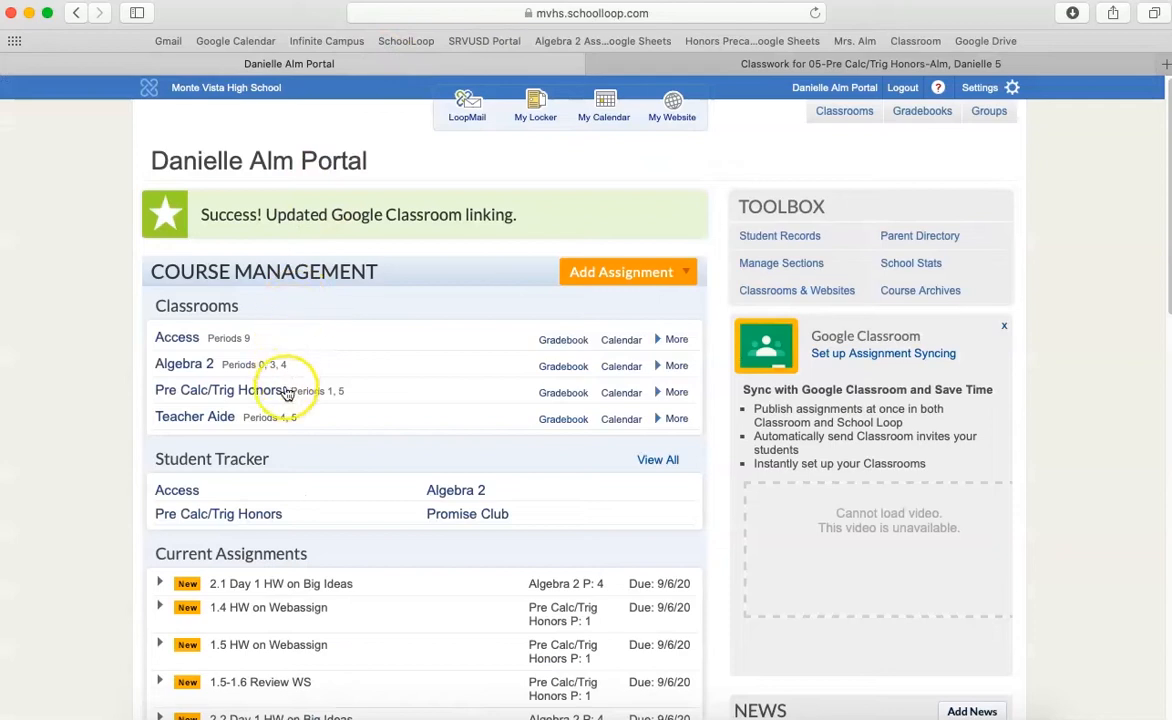
left_click(552, 396)
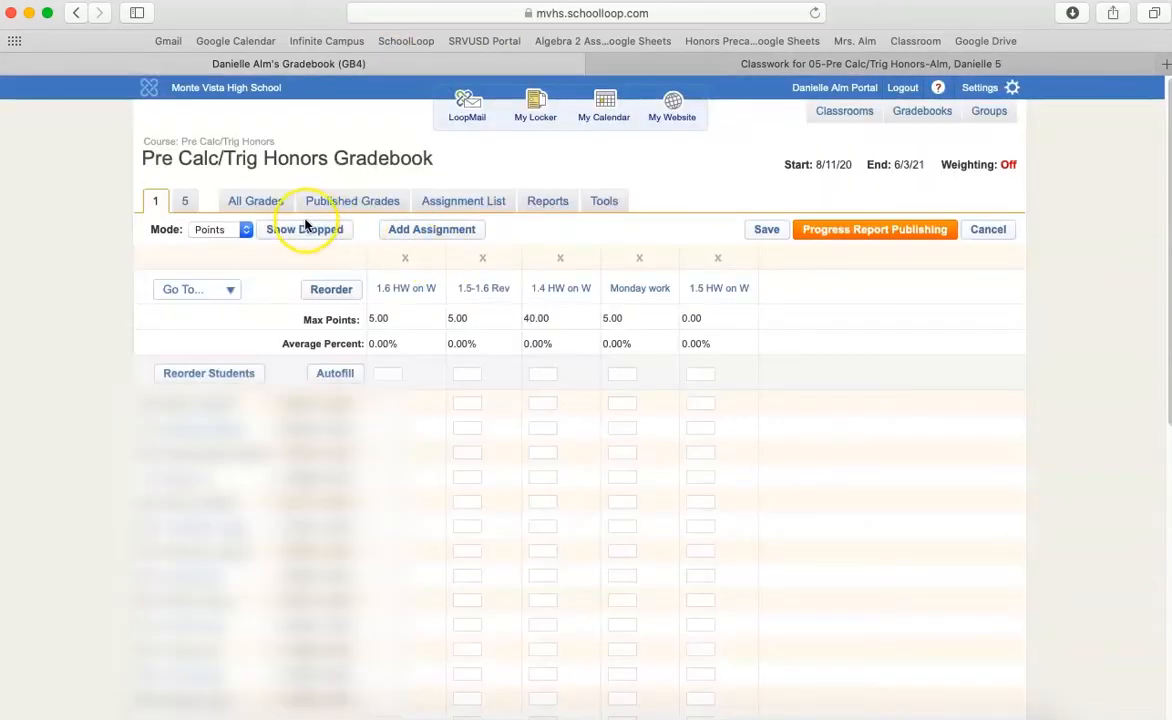
left_click(184, 201)
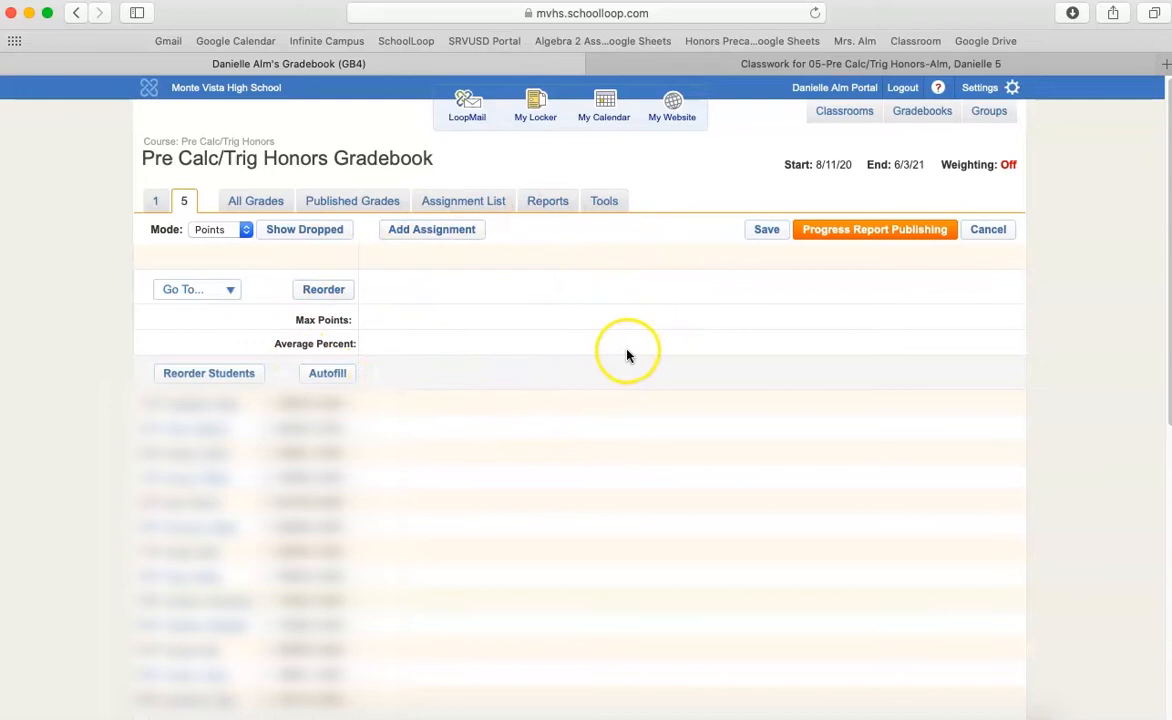
- Return to Google Classroom and bring up the oldest assignments in the 05-Pre Calc/Trig Honors grades
left_click(755, 65)
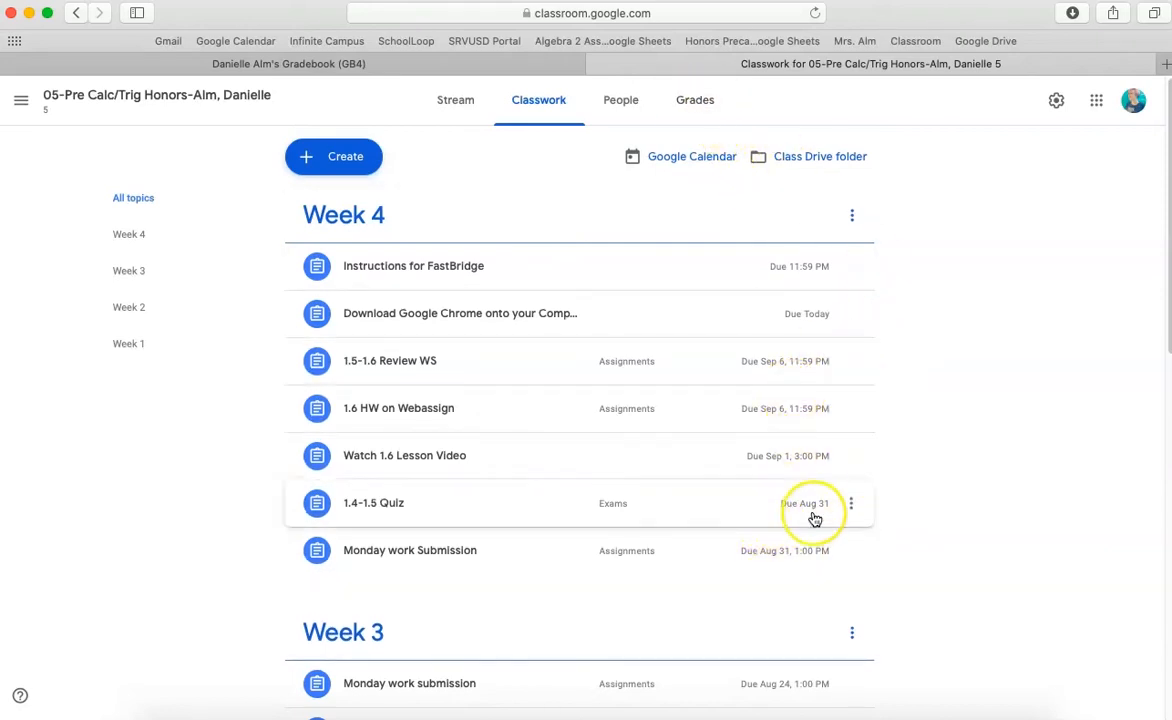
left_click(702, 106)
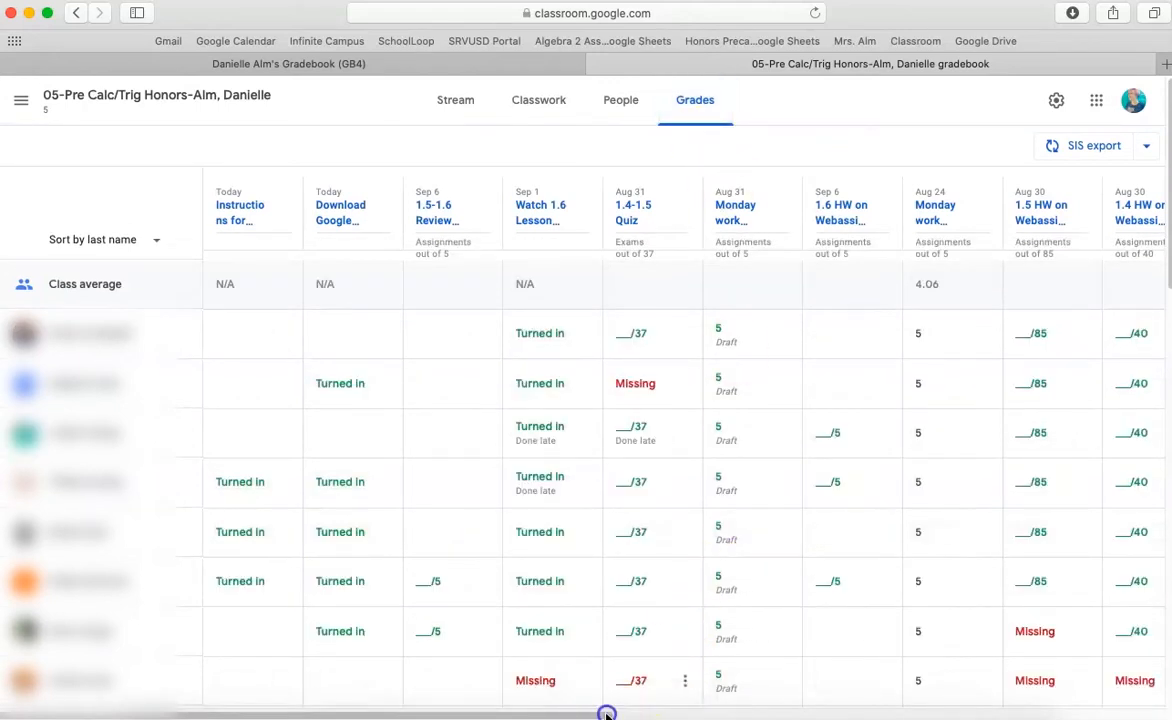
scroll(607, 715, "right", 10)
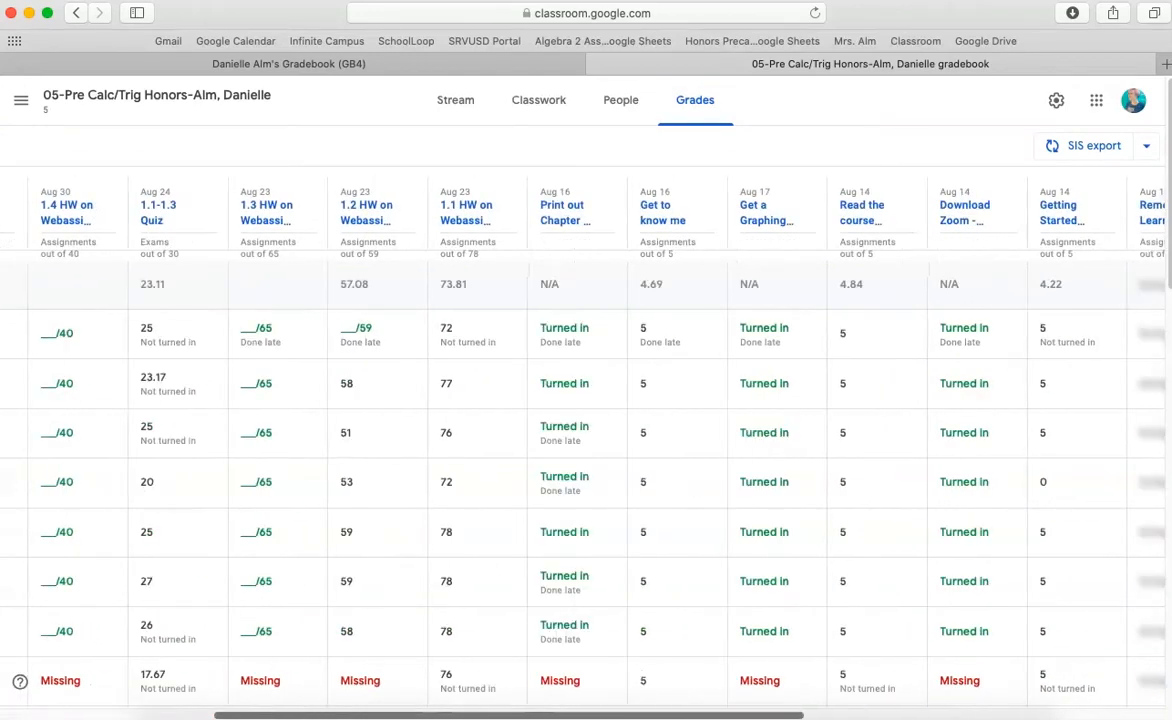
scroll(600, 450, "right", 2)
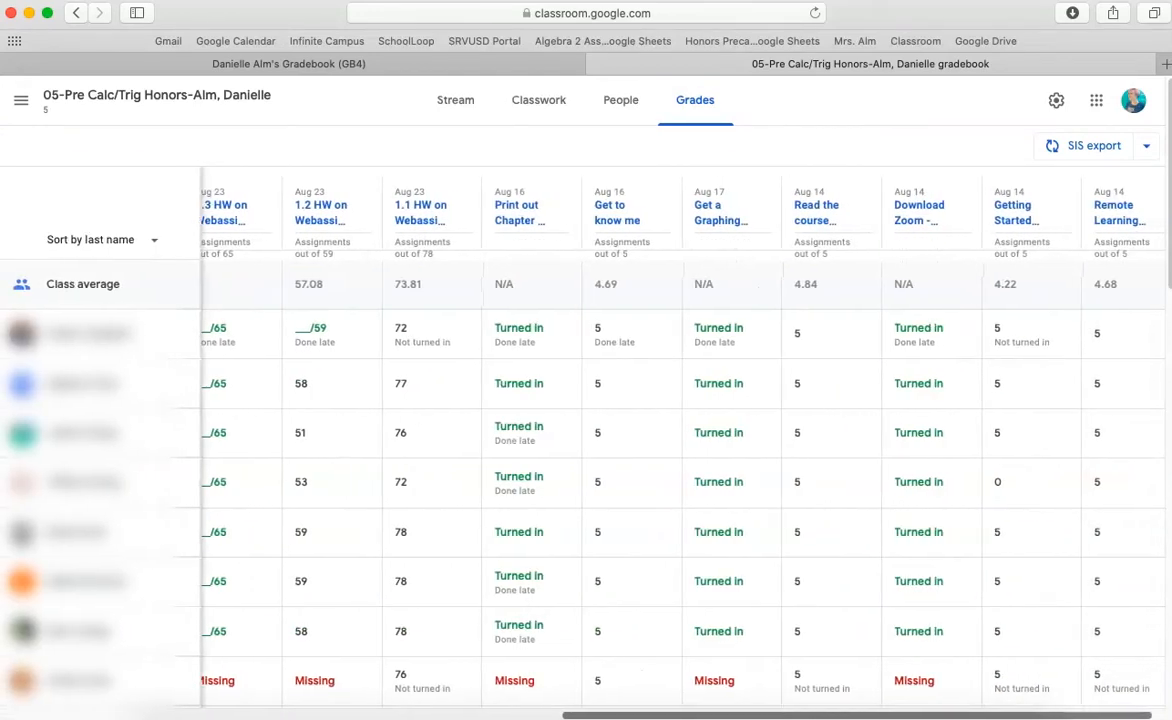
scroll(600, 450, "right", 2)
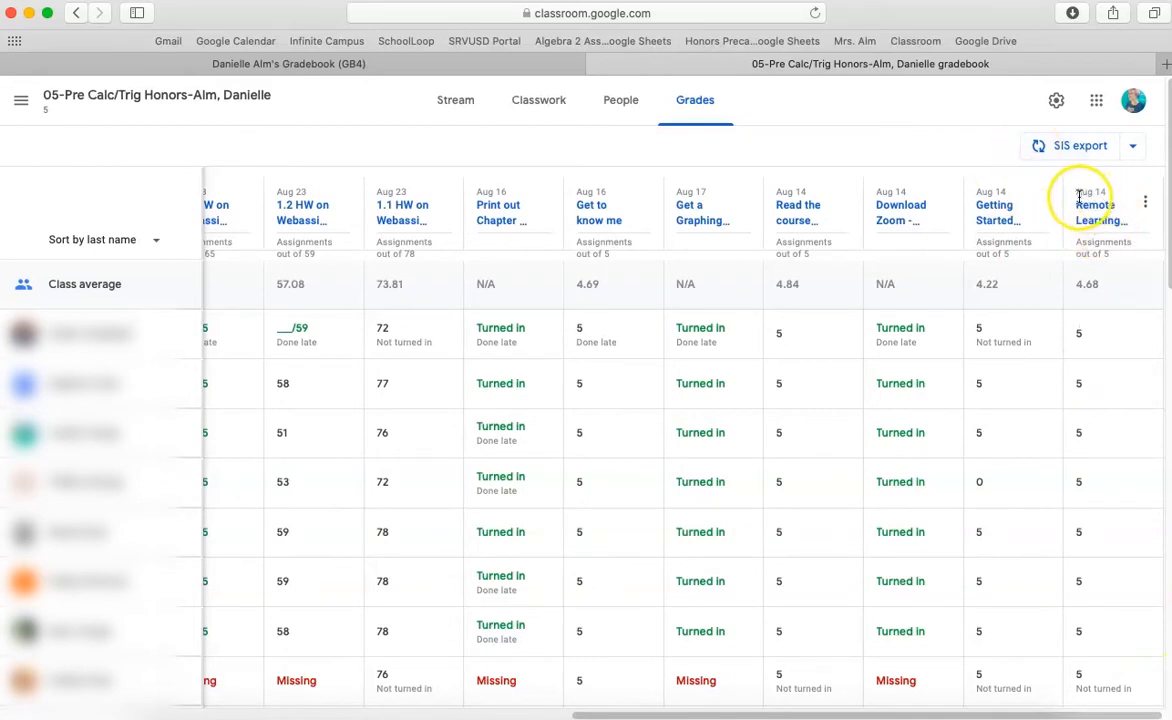
- Set the due date of the Remote Learning Check in assignment to Sep 14, 2020 and save it
left_click(1149, 205)
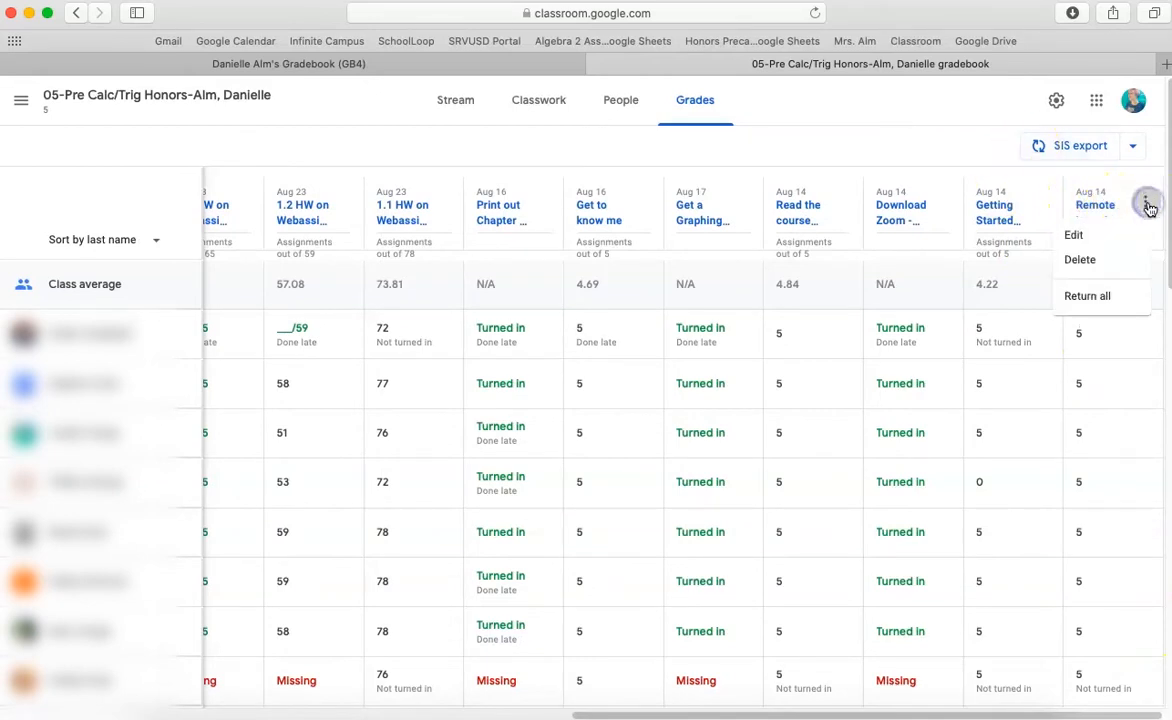
left_click(1126, 235)
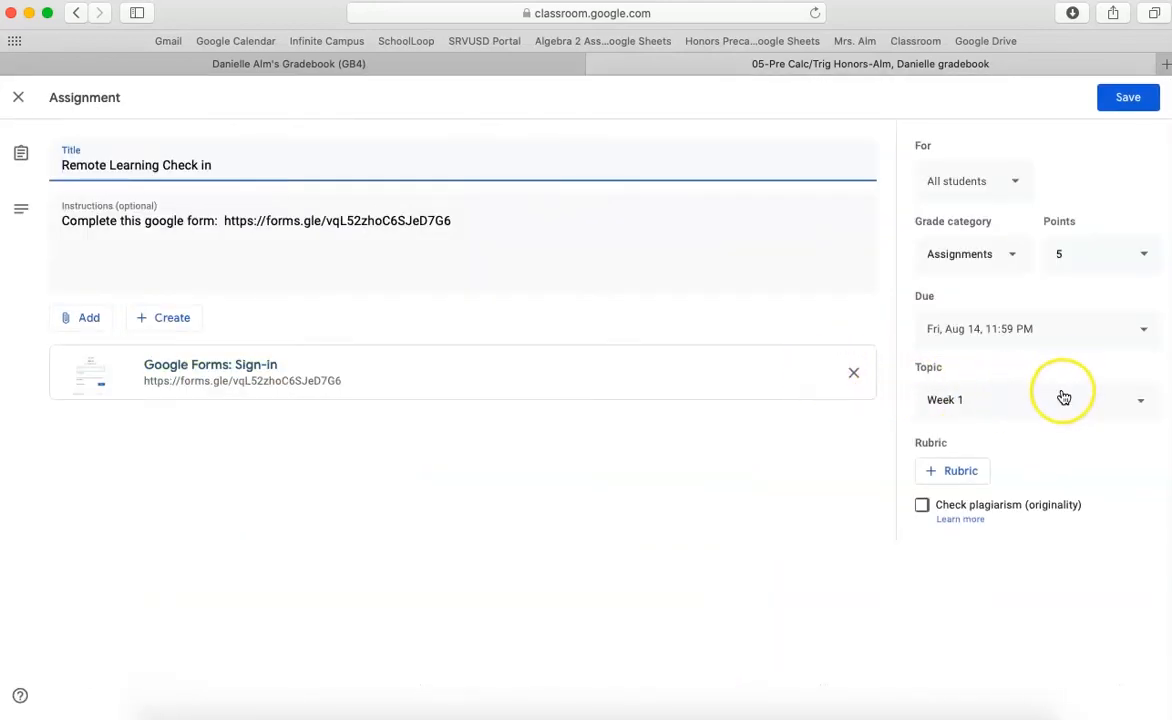
left_click(1059, 333)
left_click(1031, 403)
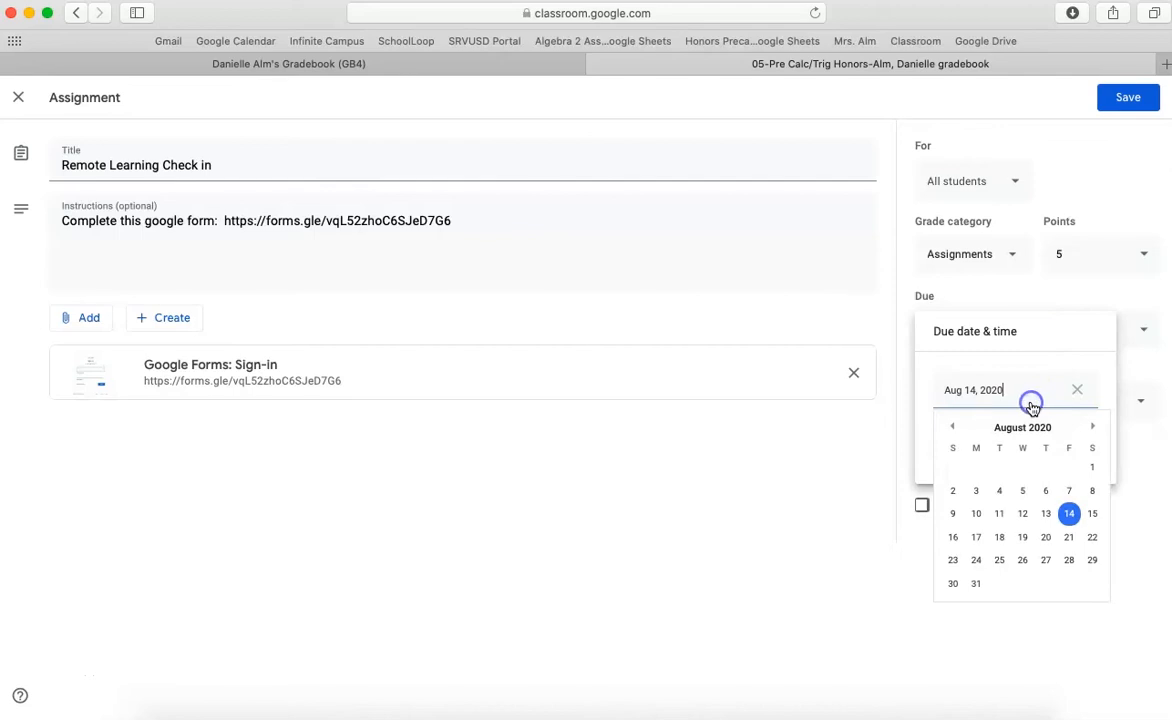
left_click(1094, 427)
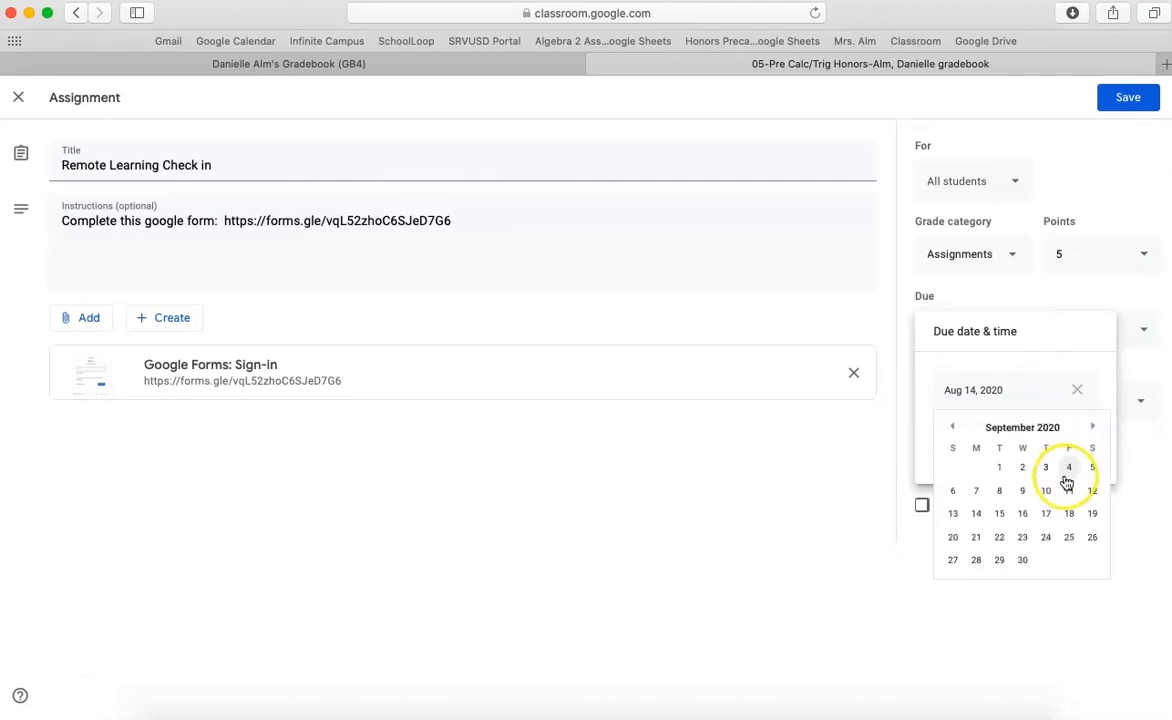
left_click(972, 513)
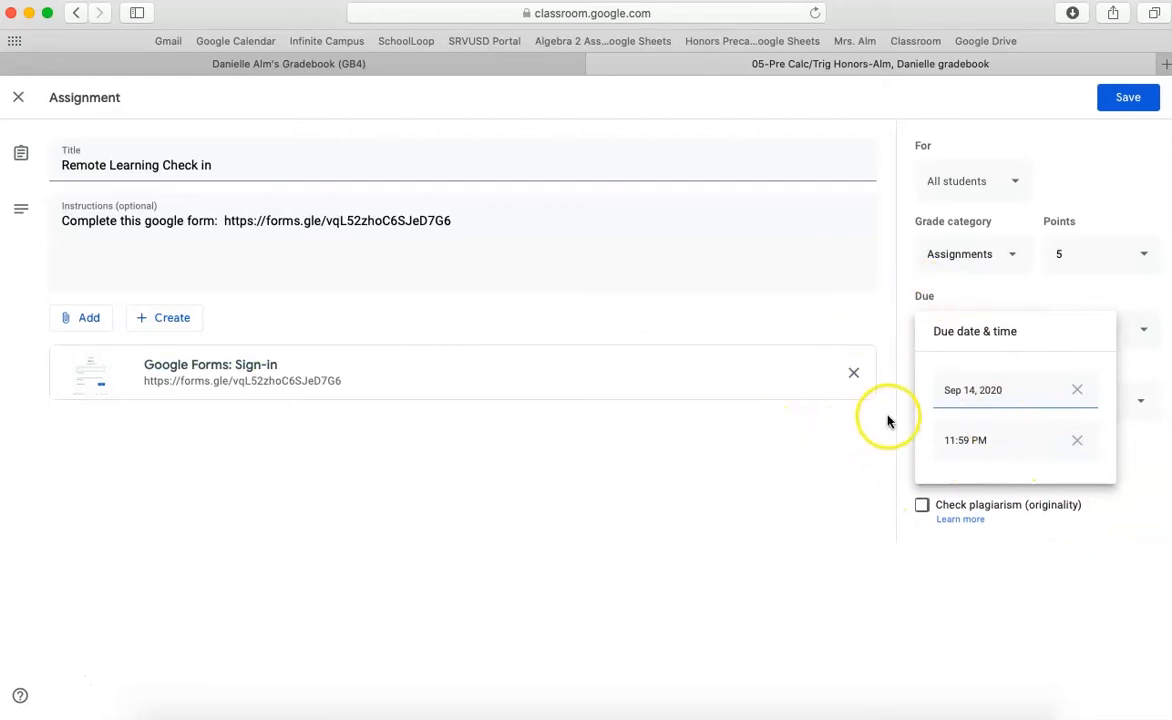
left_click(1128, 99)
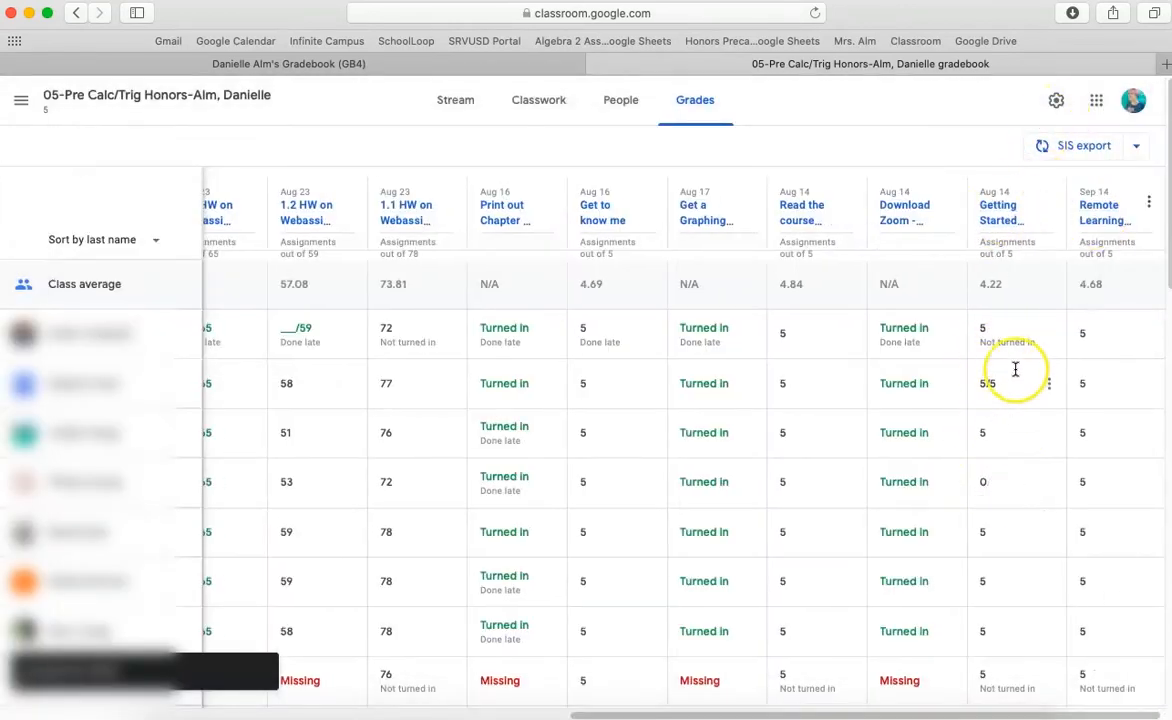
- Change the Getting Started with Webassign assignment's due date to Sep 14, 2020 and save the assignment
left_click(1048, 201)
left_click(1038, 236)
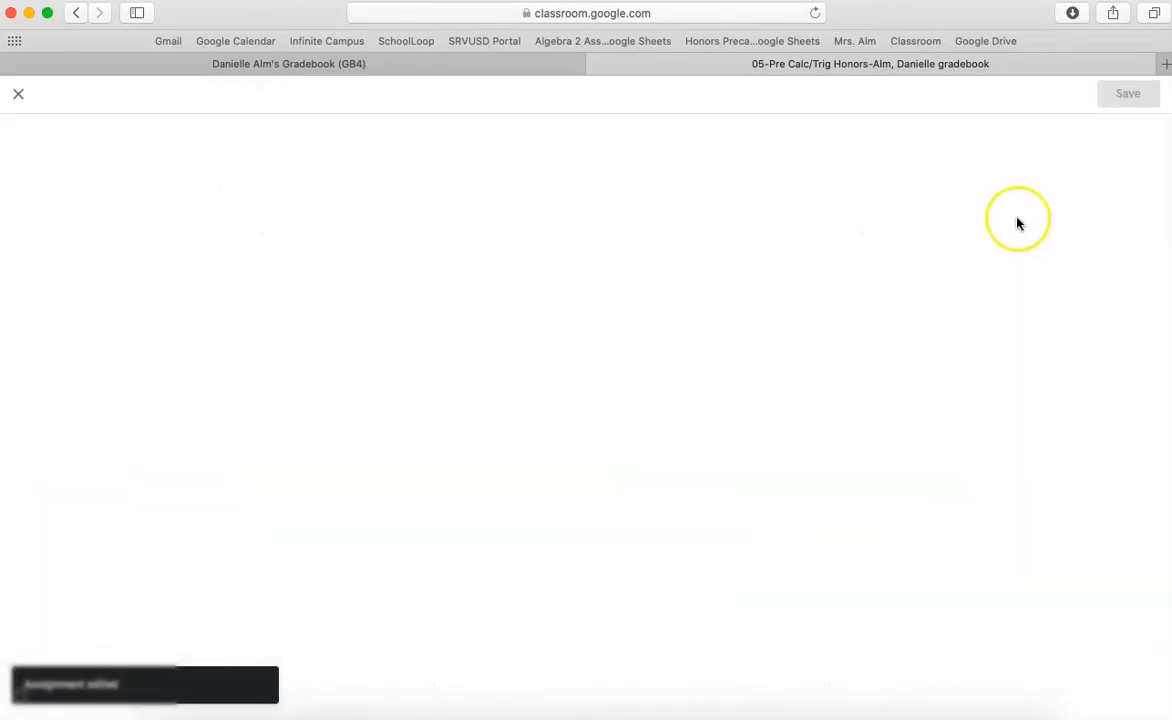
left_click(981, 333)
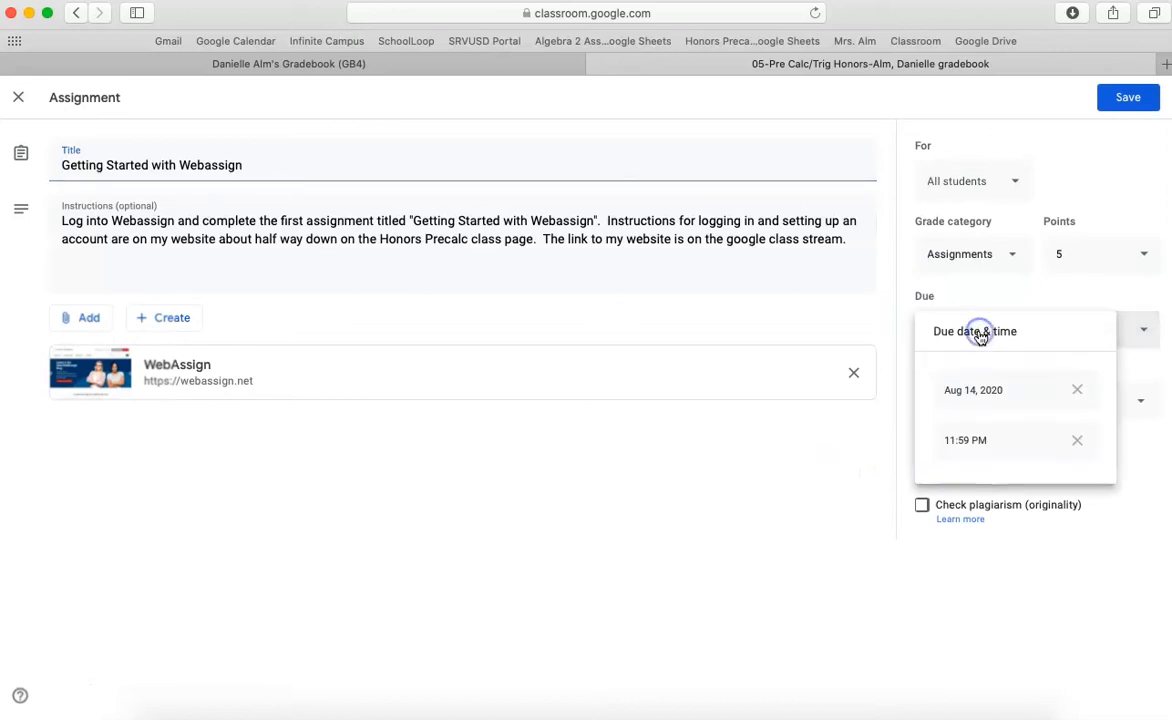
left_click(983, 389)
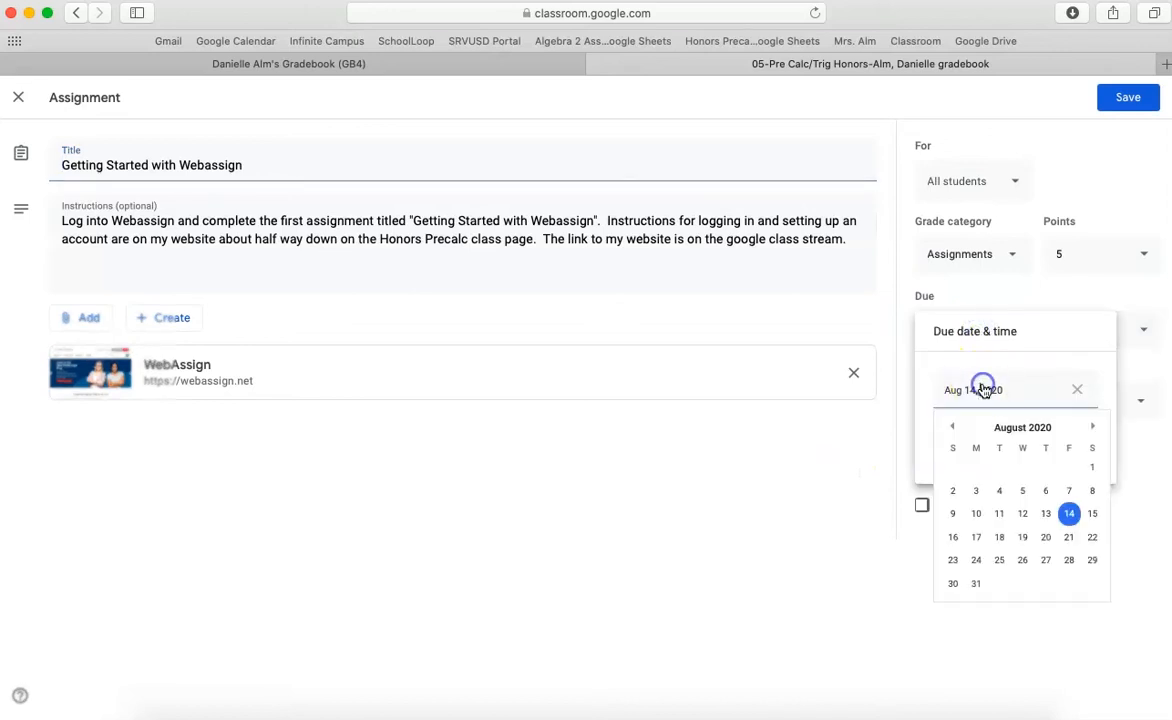
left_click(1092, 427)
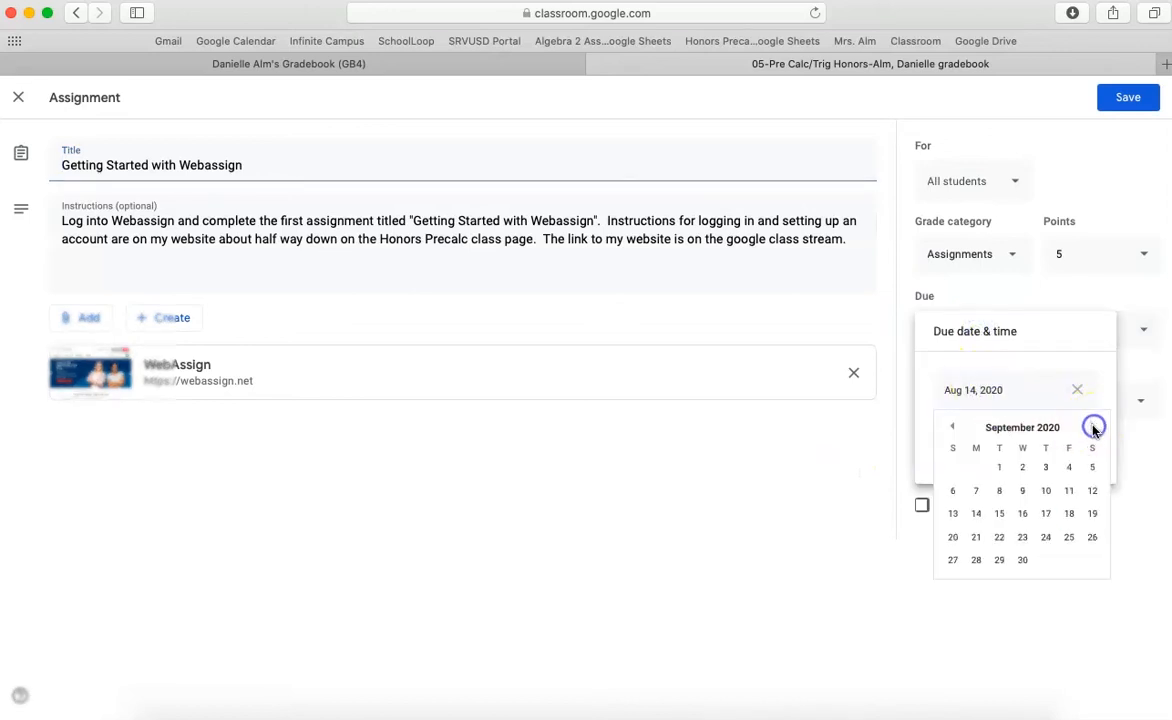
left_click(977, 516)
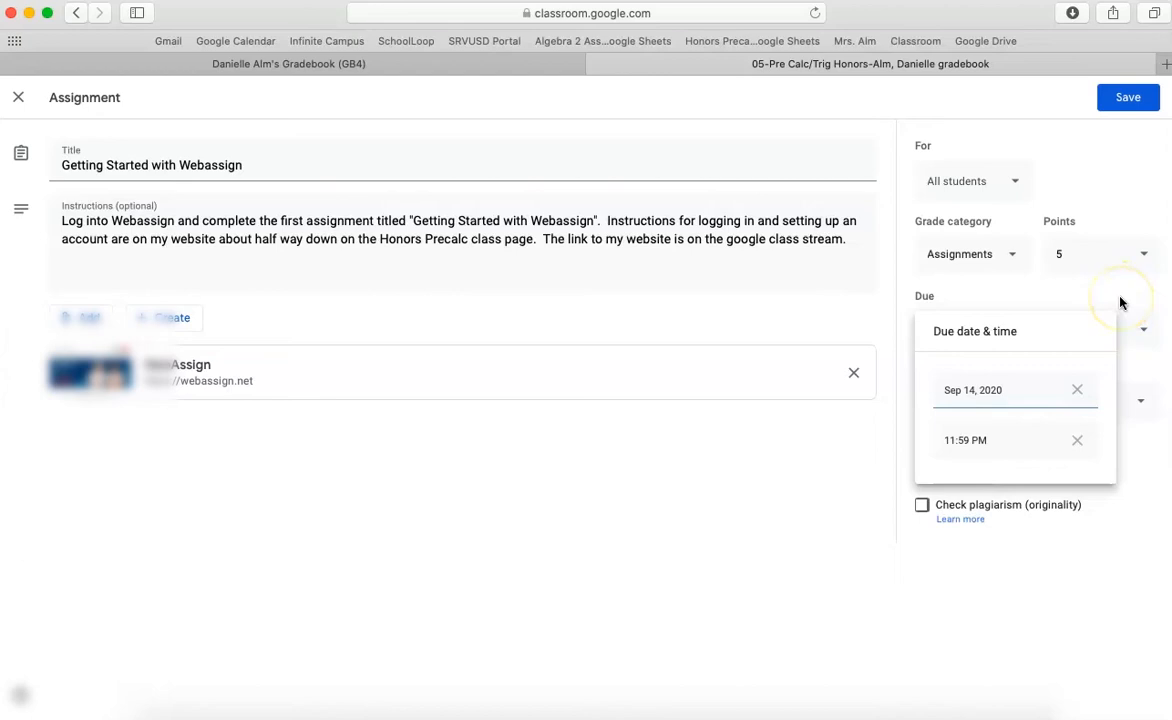
left_click(1127, 104)
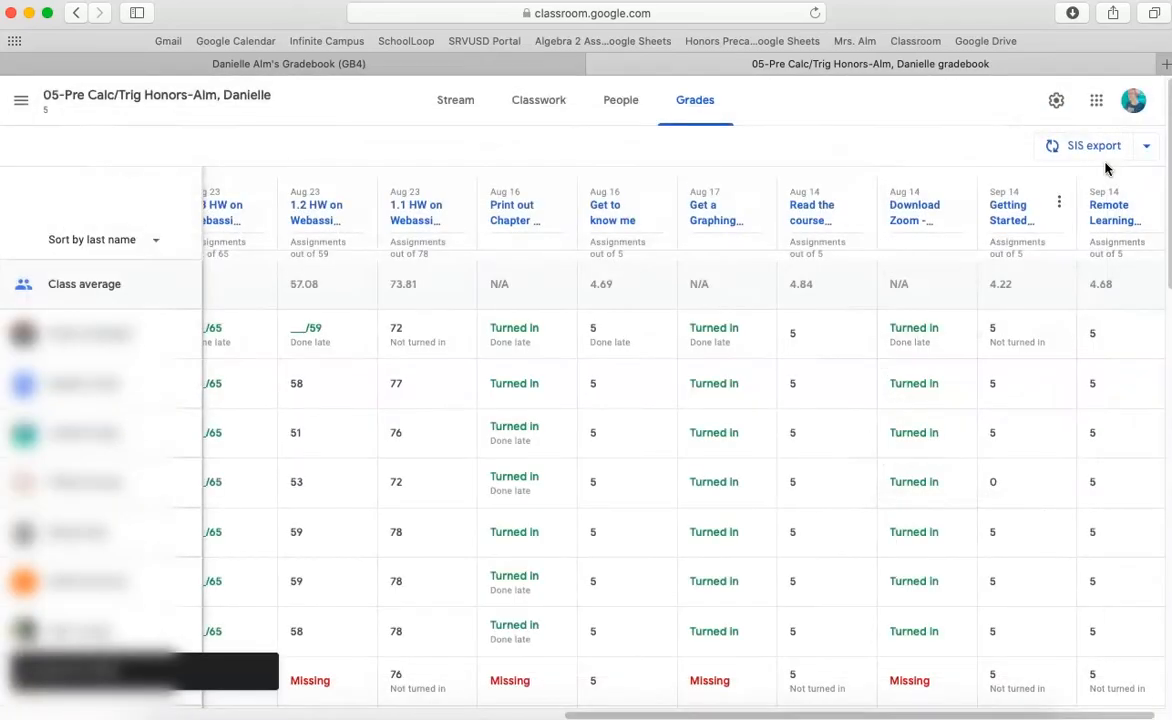
- Set the due date of the Read the course policies and sign the consent form assignment to Sep 14, 2020 and save it
left_click(862, 205)
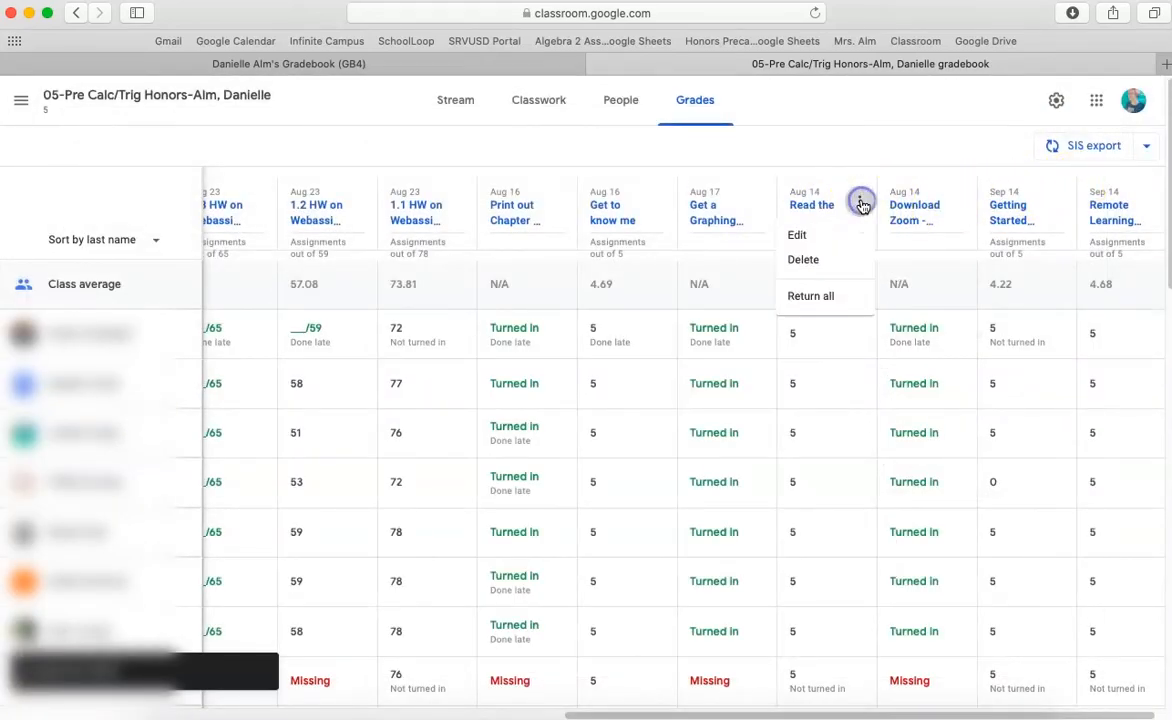
left_click(832, 243)
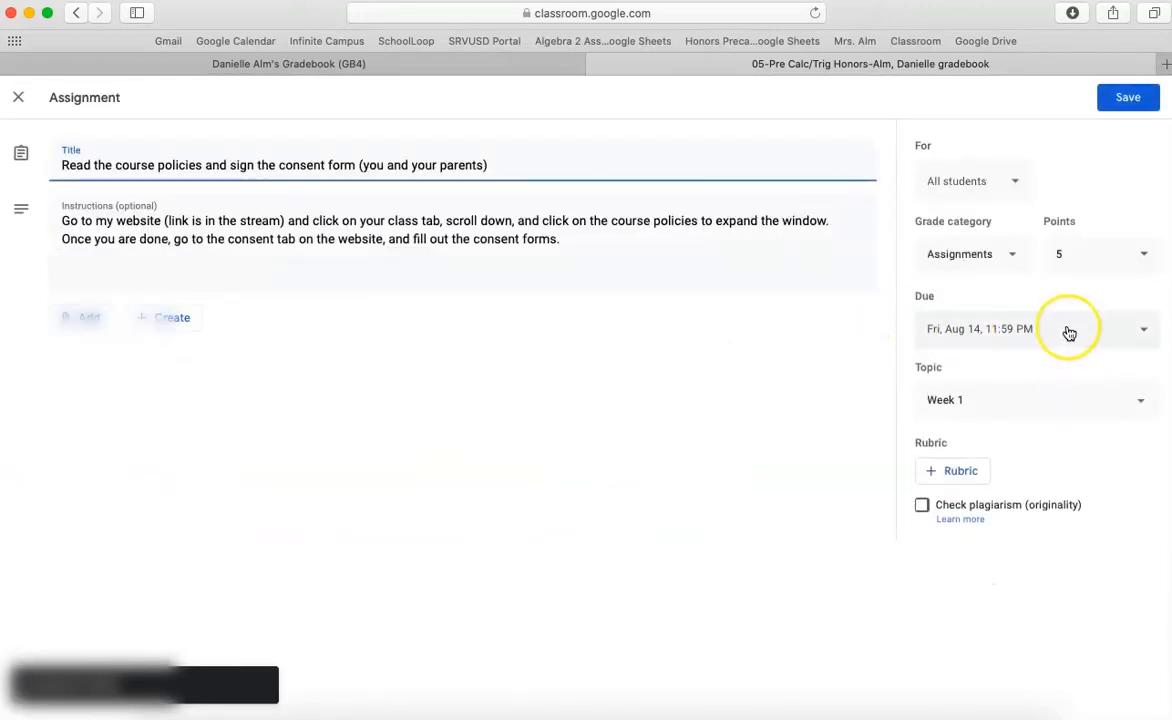
left_click(1070, 331)
left_click(989, 397)
left_click(1041, 398)
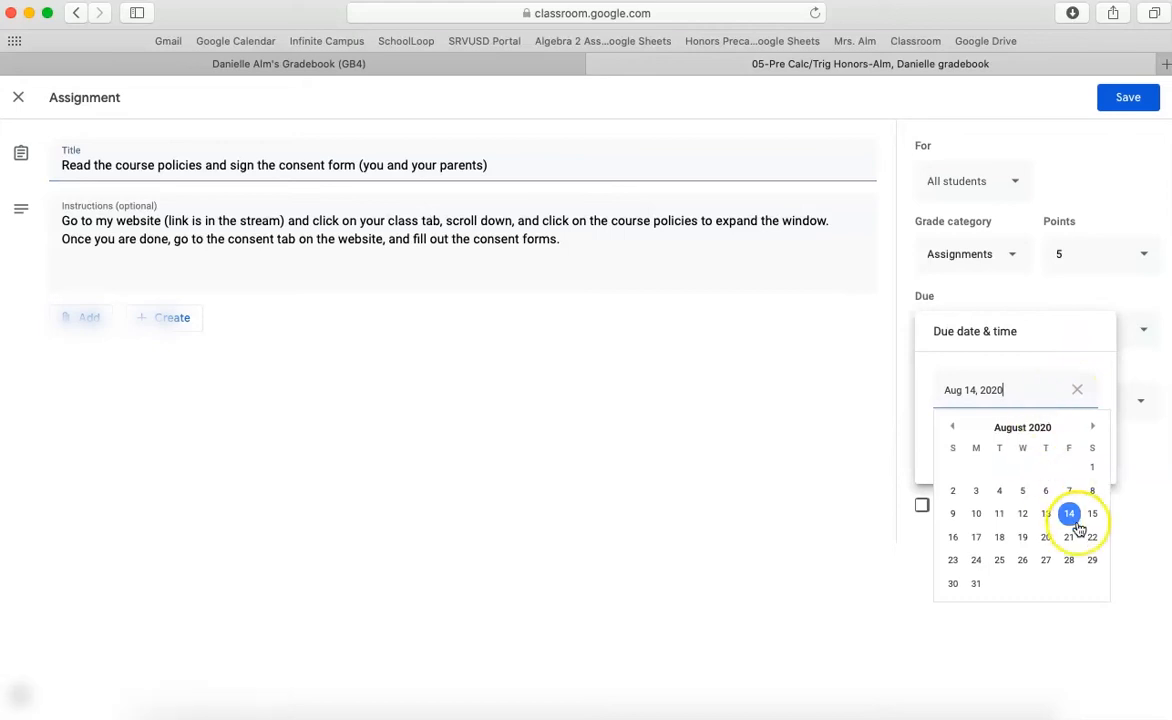
left_click(1092, 426)
left_click(976, 514)
left_click(1121, 104)
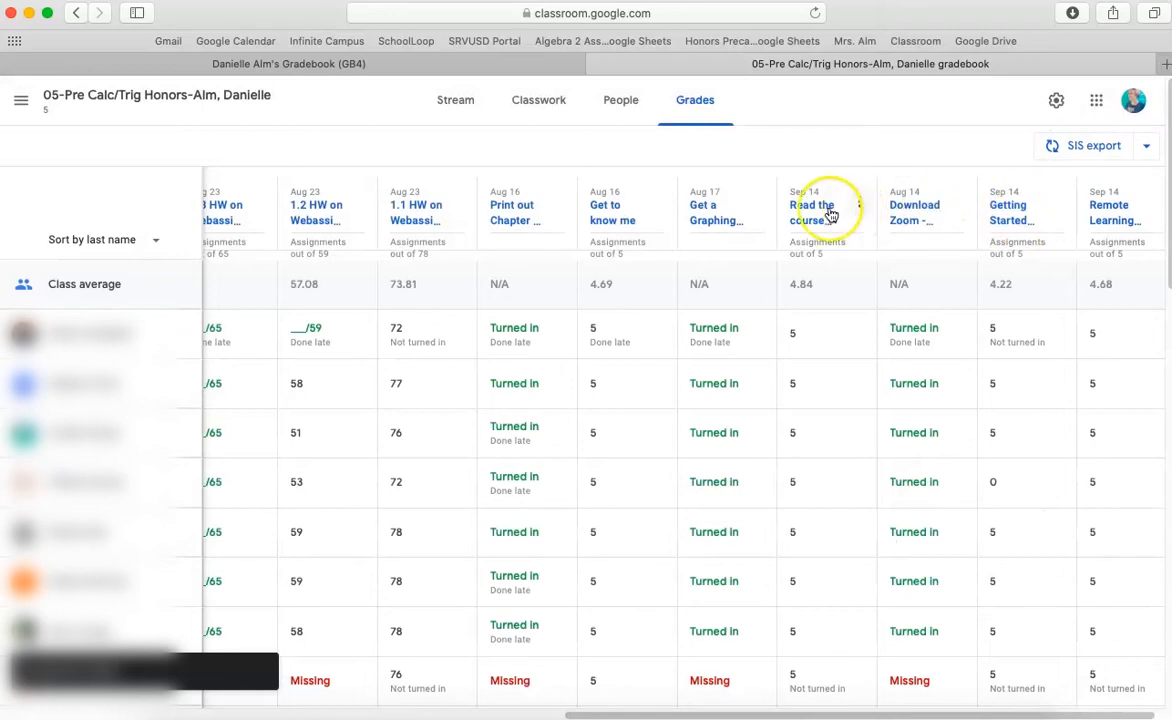
- Change the Get to know me assignment's due date to Sep 16, 2020 and save the assignment
left_click(659, 201)
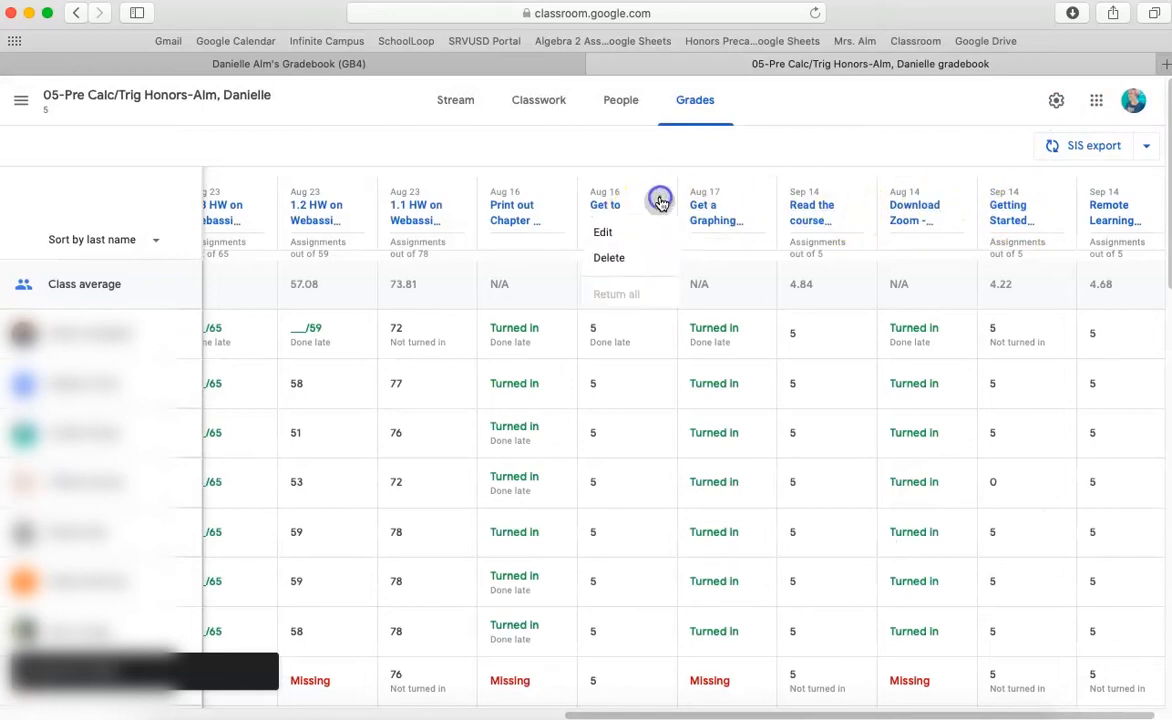
left_click(634, 250)
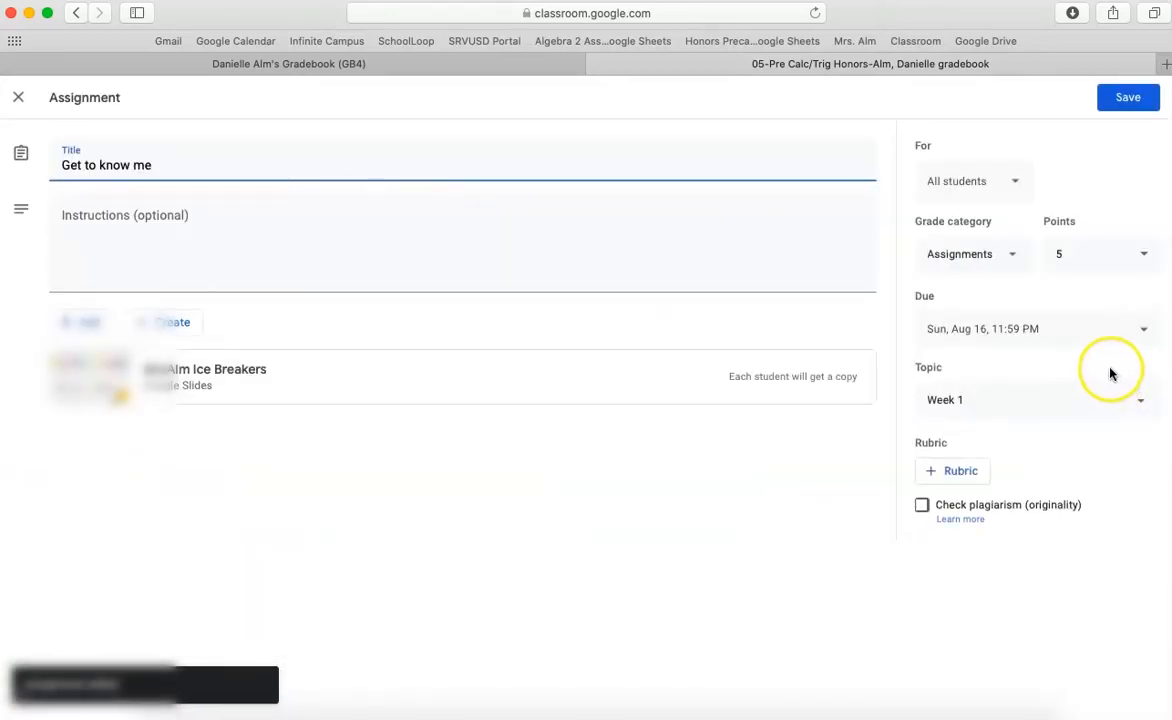
left_click(1109, 332)
left_click(1040, 393)
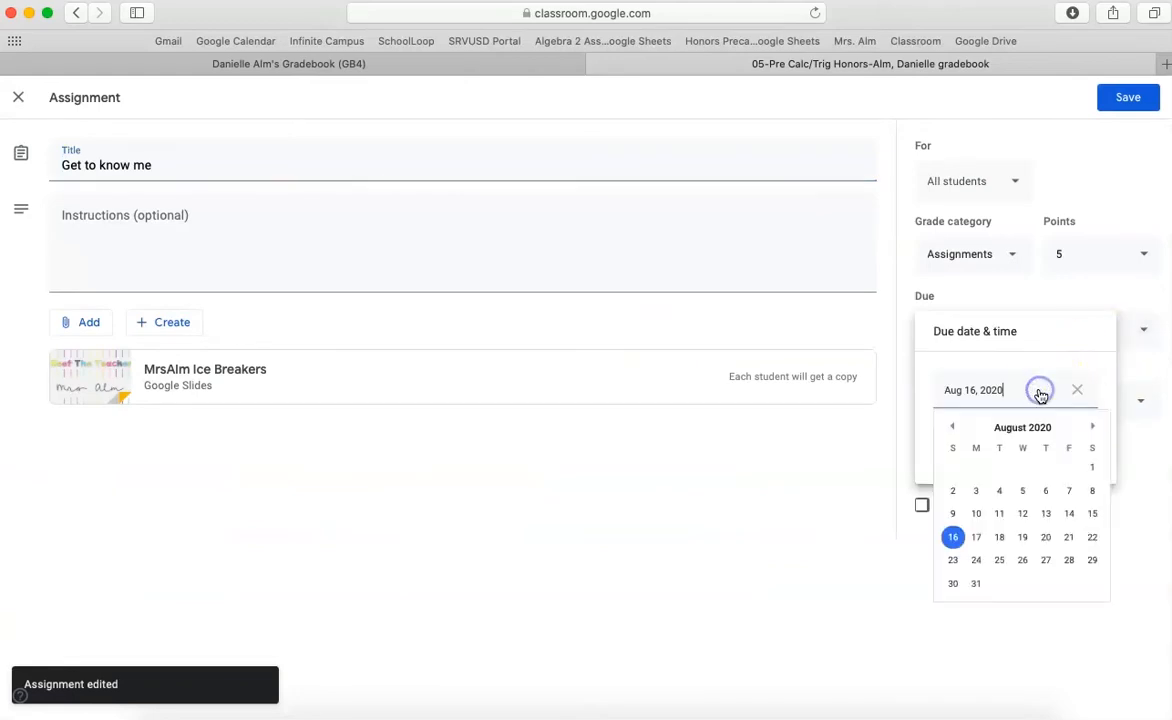
left_click(1091, 427)
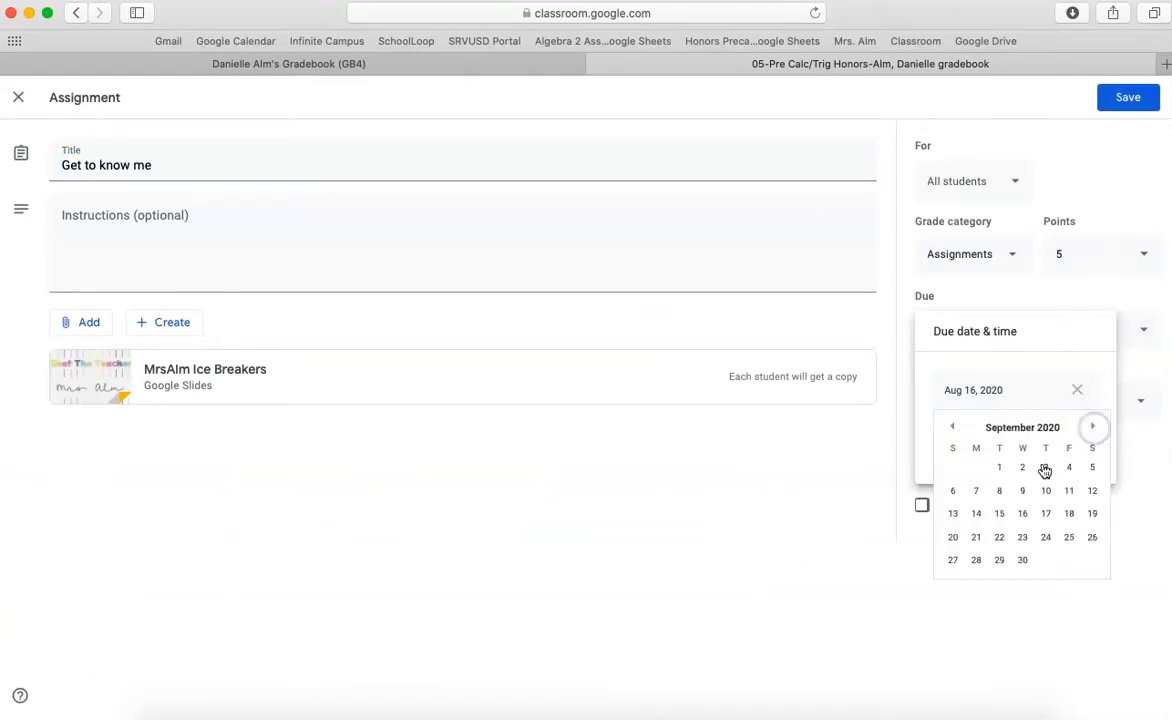
left_click(1022, 514)
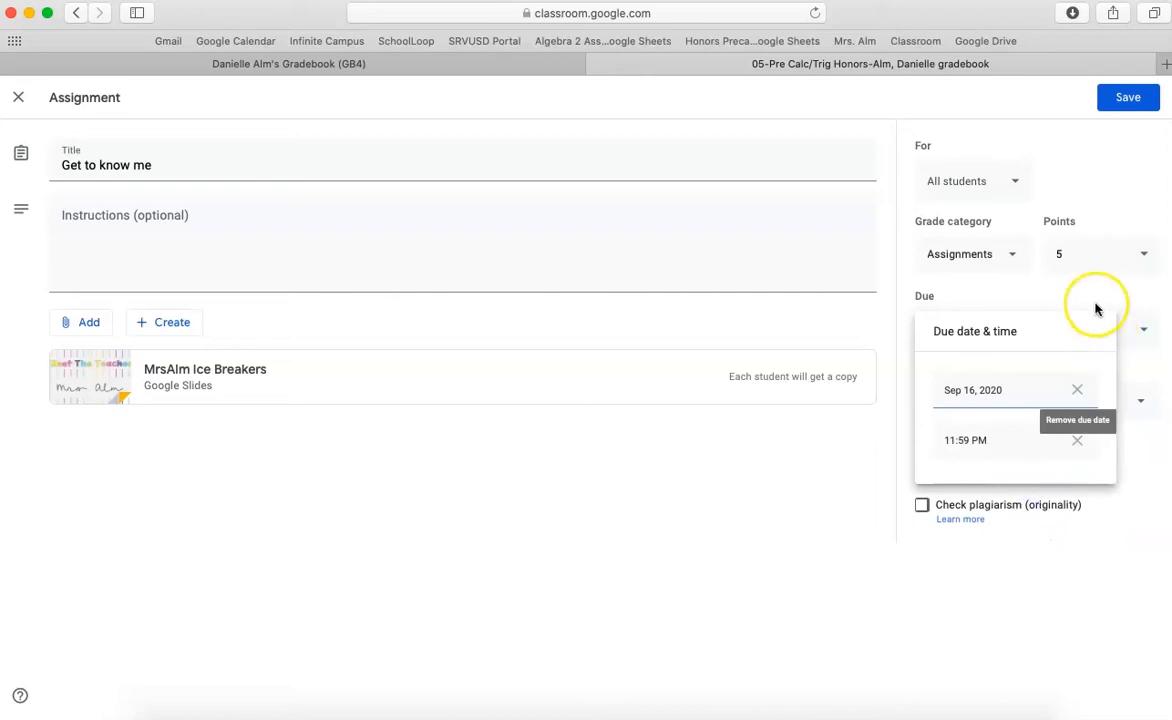
left_click(1140, 100)
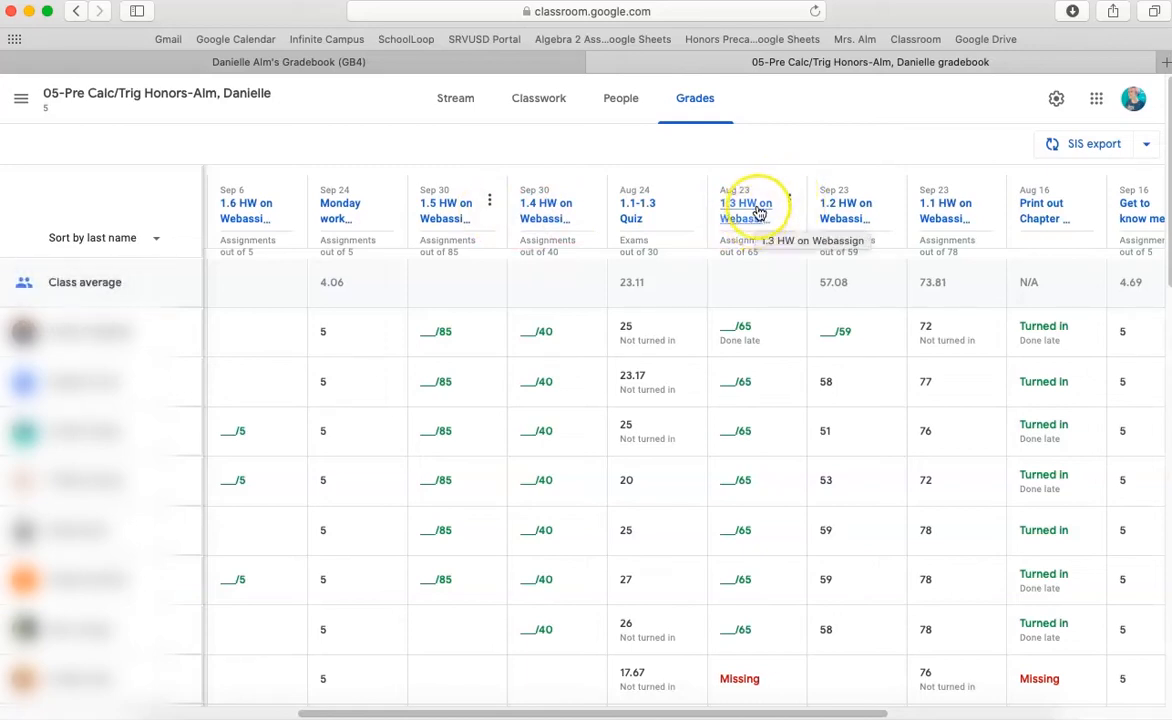
- Switch to School Loop to check the synced assignments in the period 5 gradebook, and return to the Google Classroom grades
left_click(461, 66)
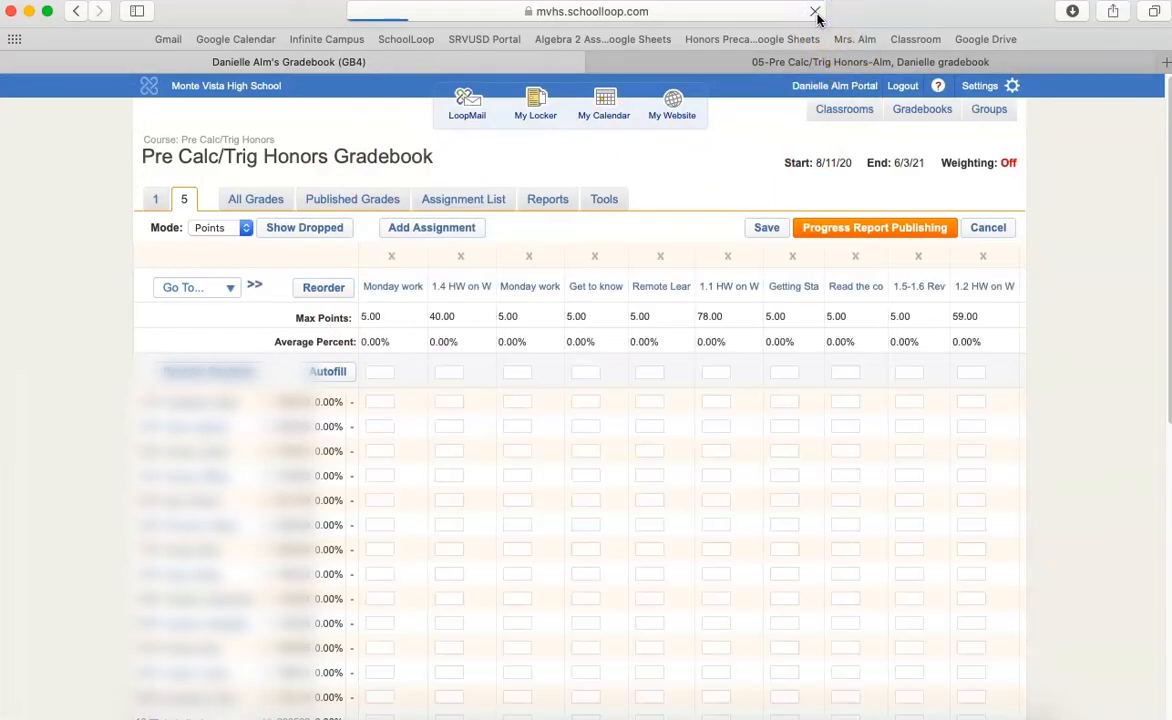
mouse_move(657, 299)
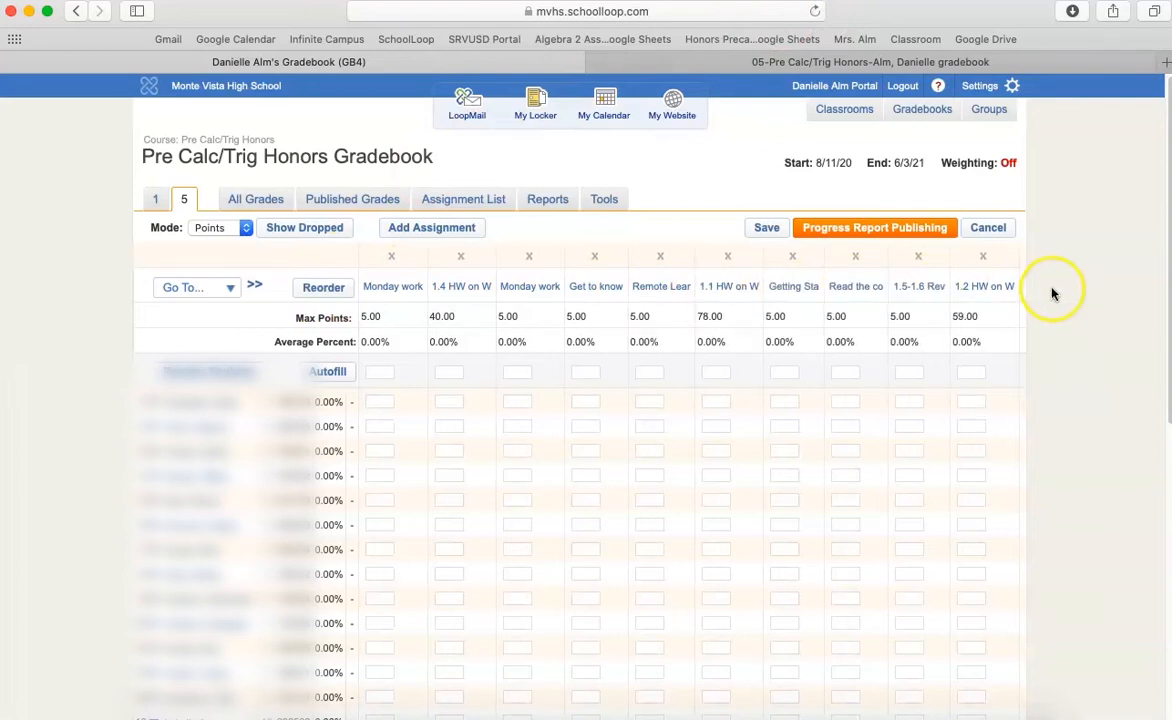
left_click(942, 63)
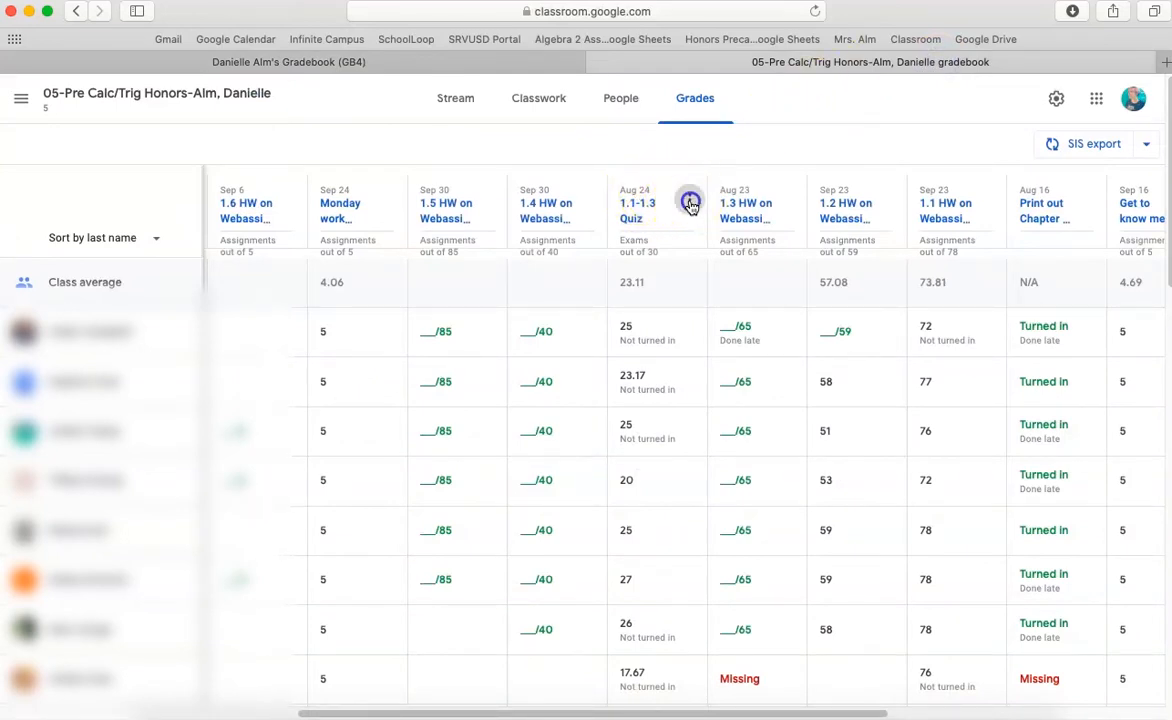
- Set the due date of the 1.1-1.3 Quiz to Sep 24, 2020 and save the assignment
left_click(689, 200)
left_click(667, 237)
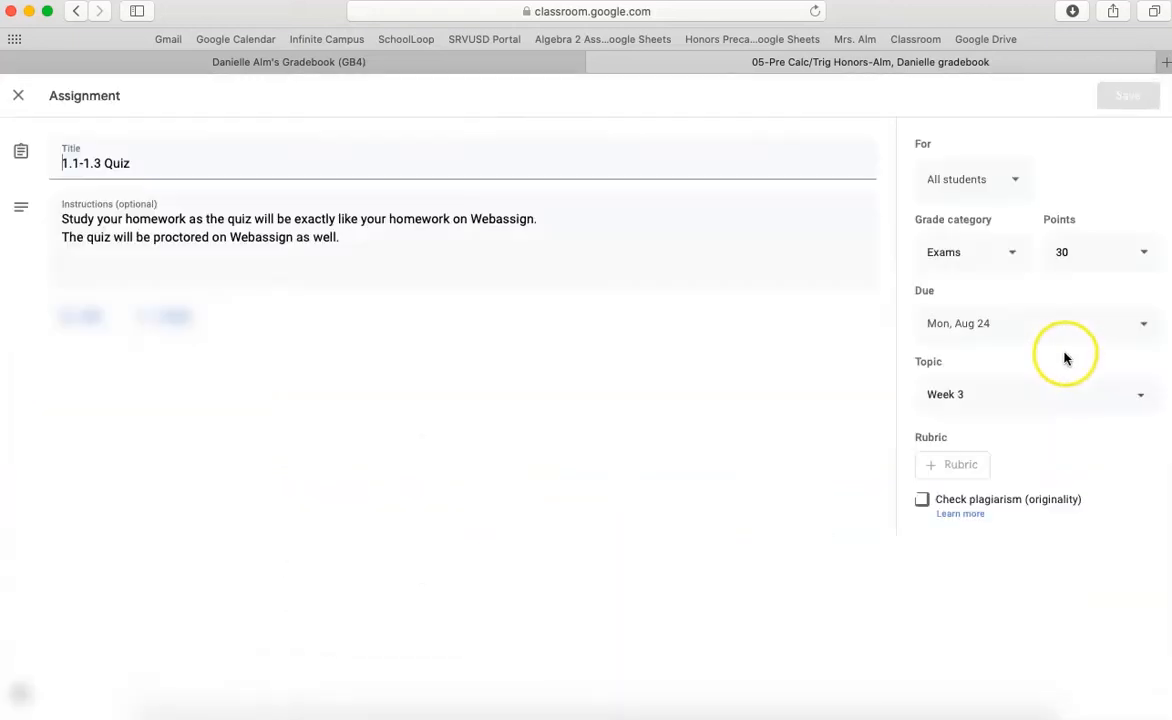
left_click(1072, 327)
left_click(1025, 383)
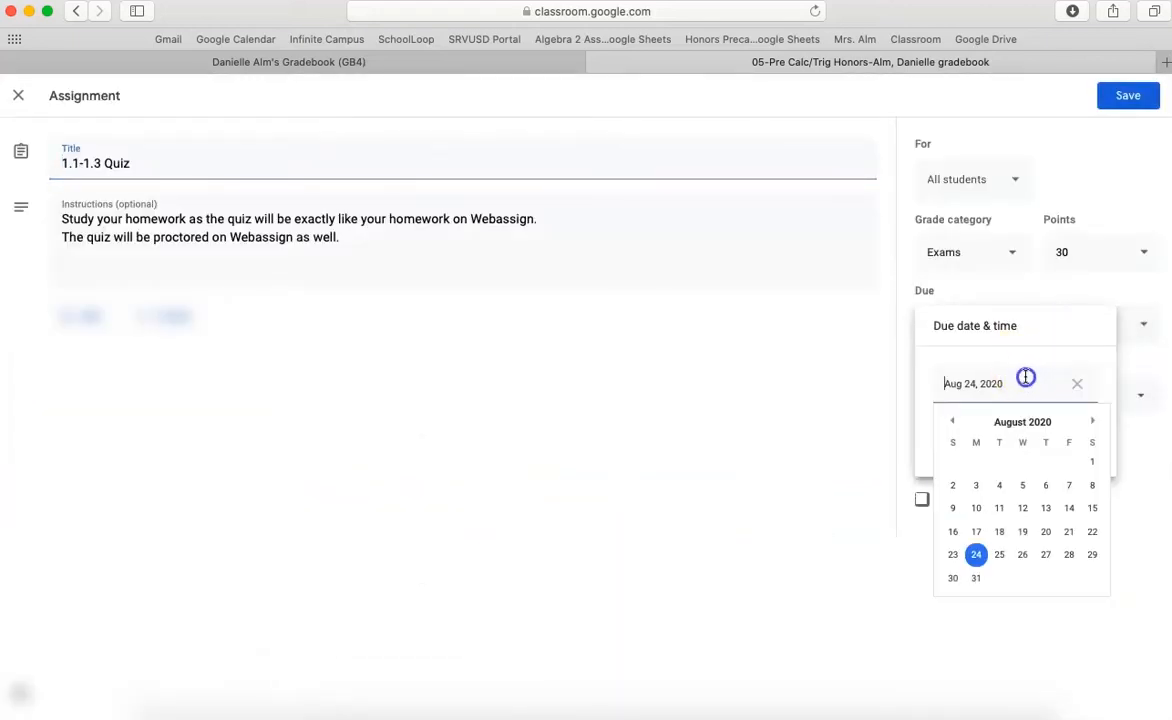
left_click(1090, 424)
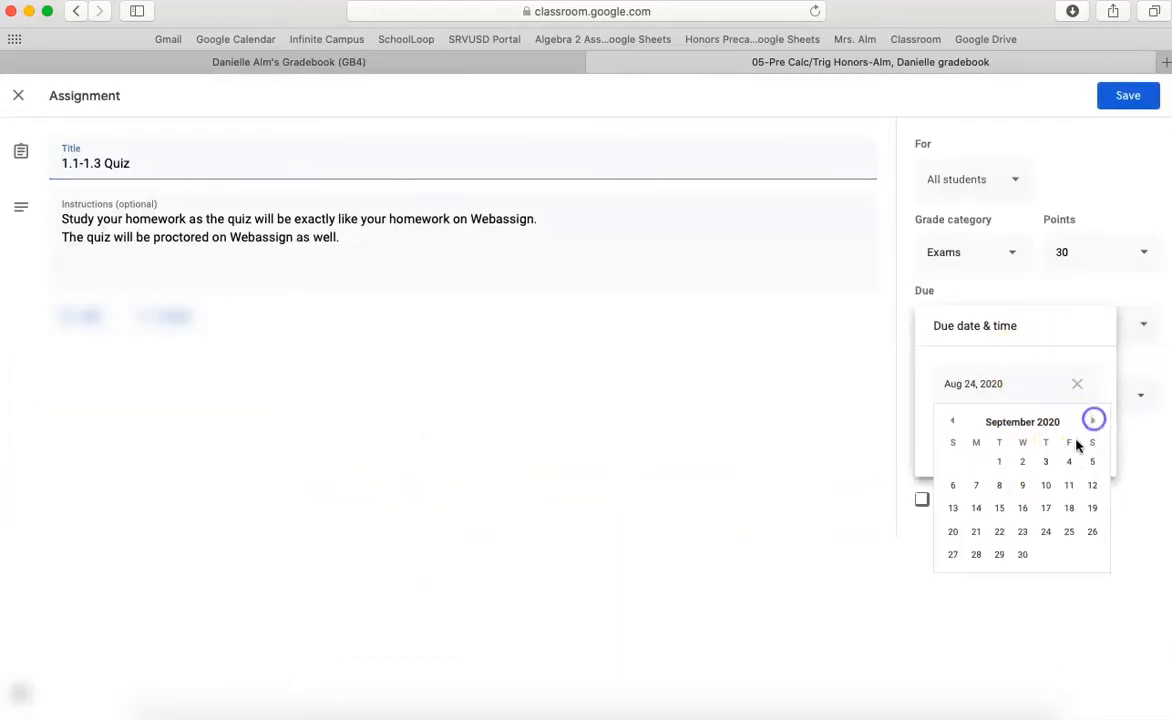
left_click(1045, 531)
left_click(1093, 295)
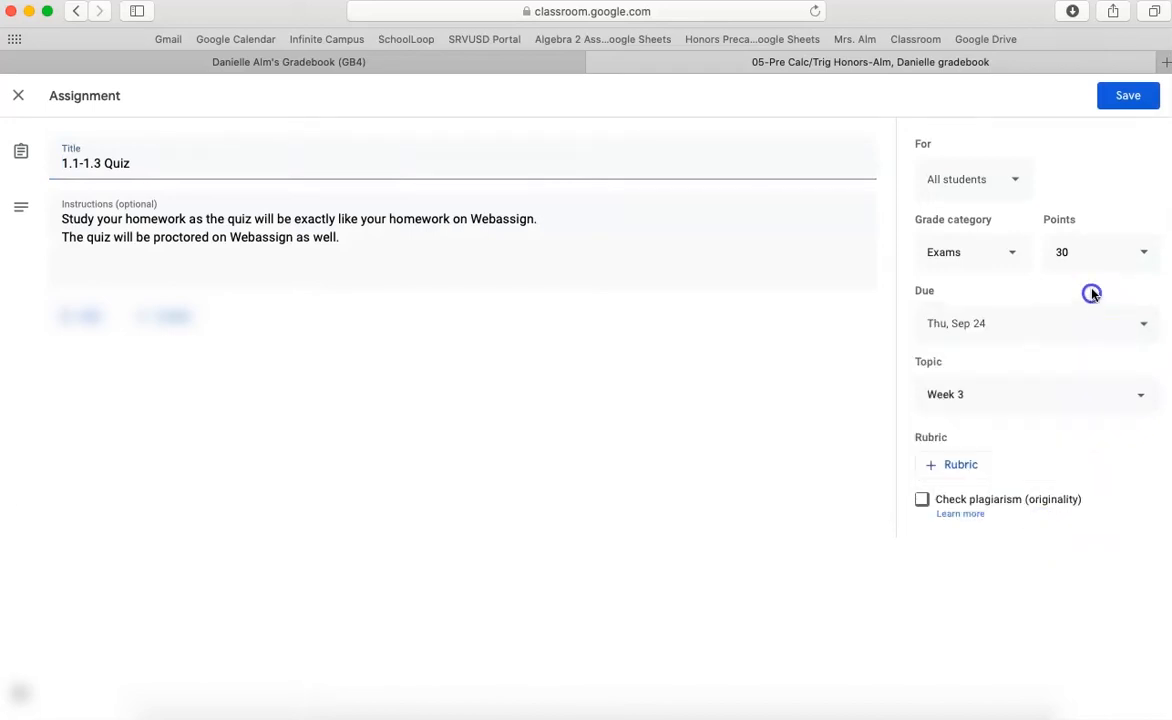
left_click(1130, 100)
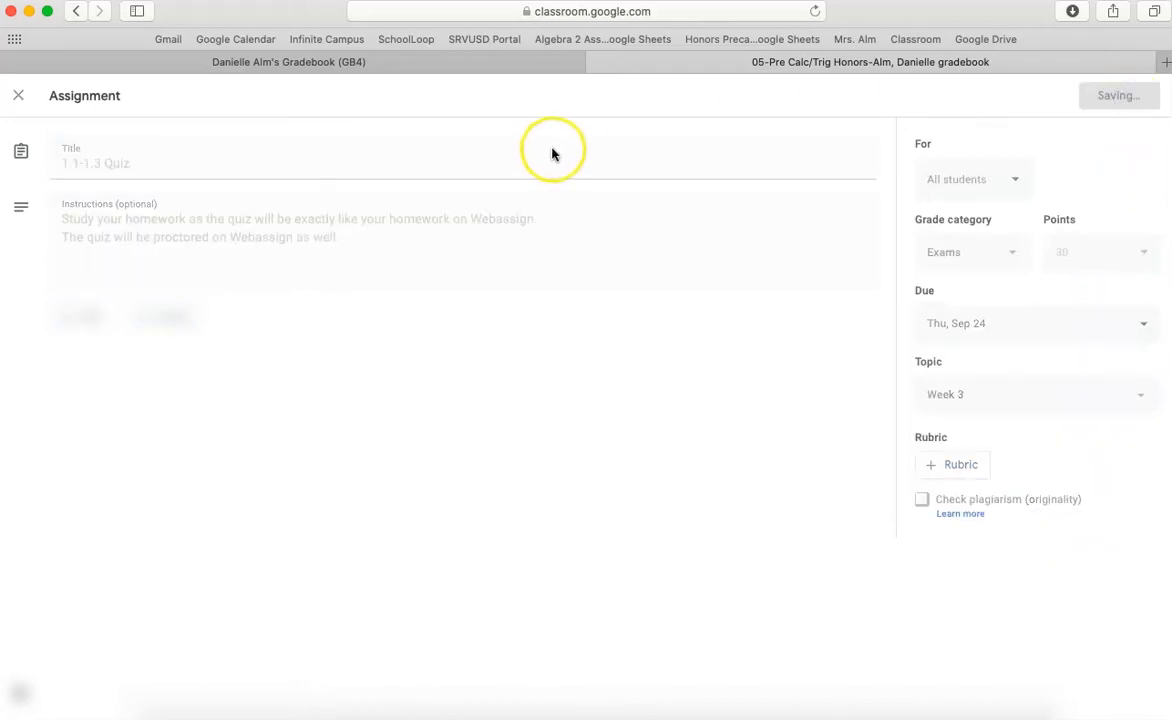
- Check the 1.4 HW on Webassign details in the School Loop gradebook and compare them with the Google Classroom grades
left_click(440, 66)
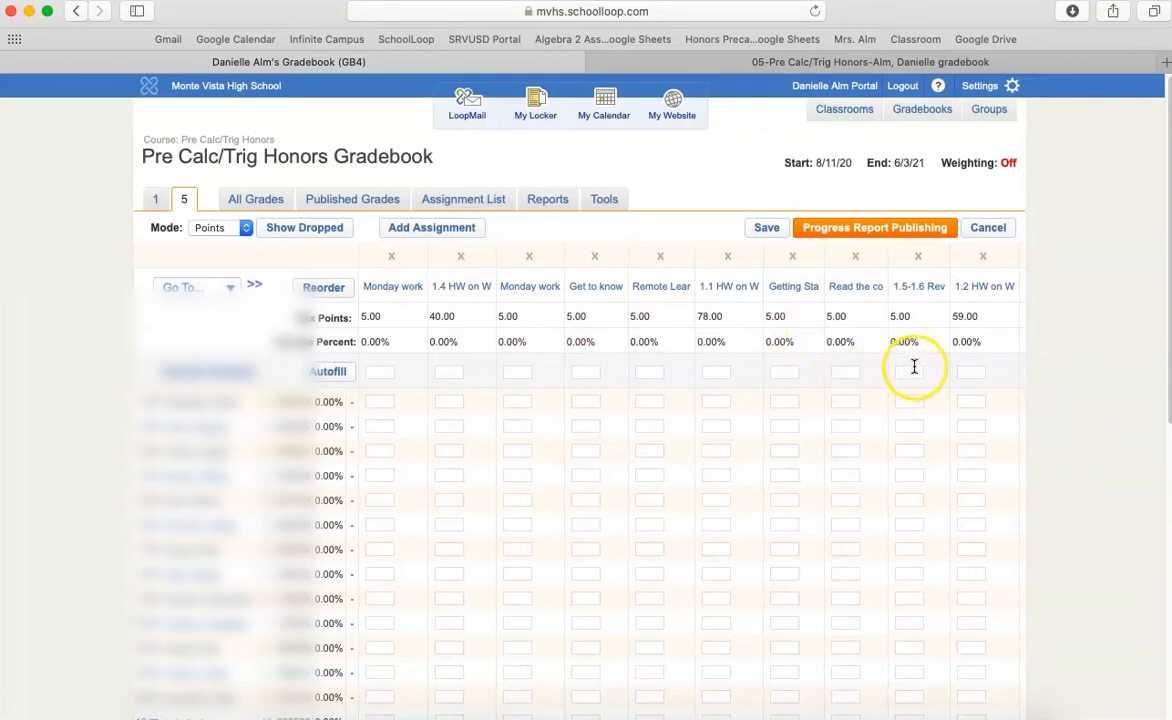
mouse_move(456, 292)
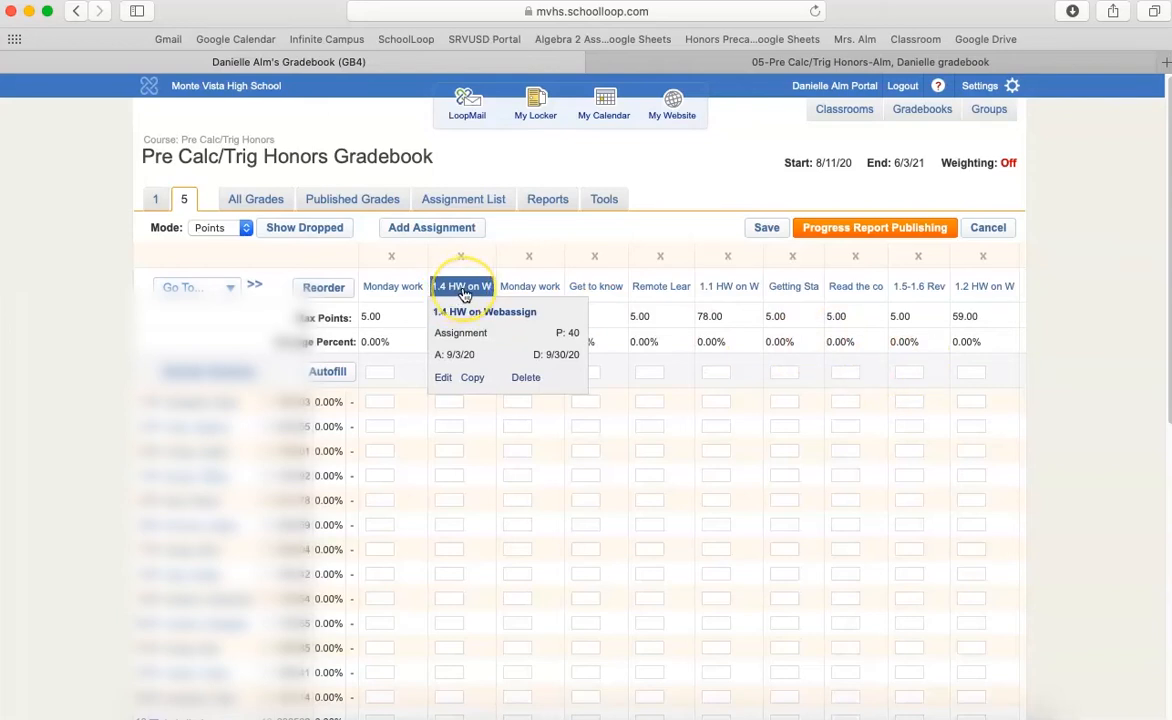
left_click(902, 65)
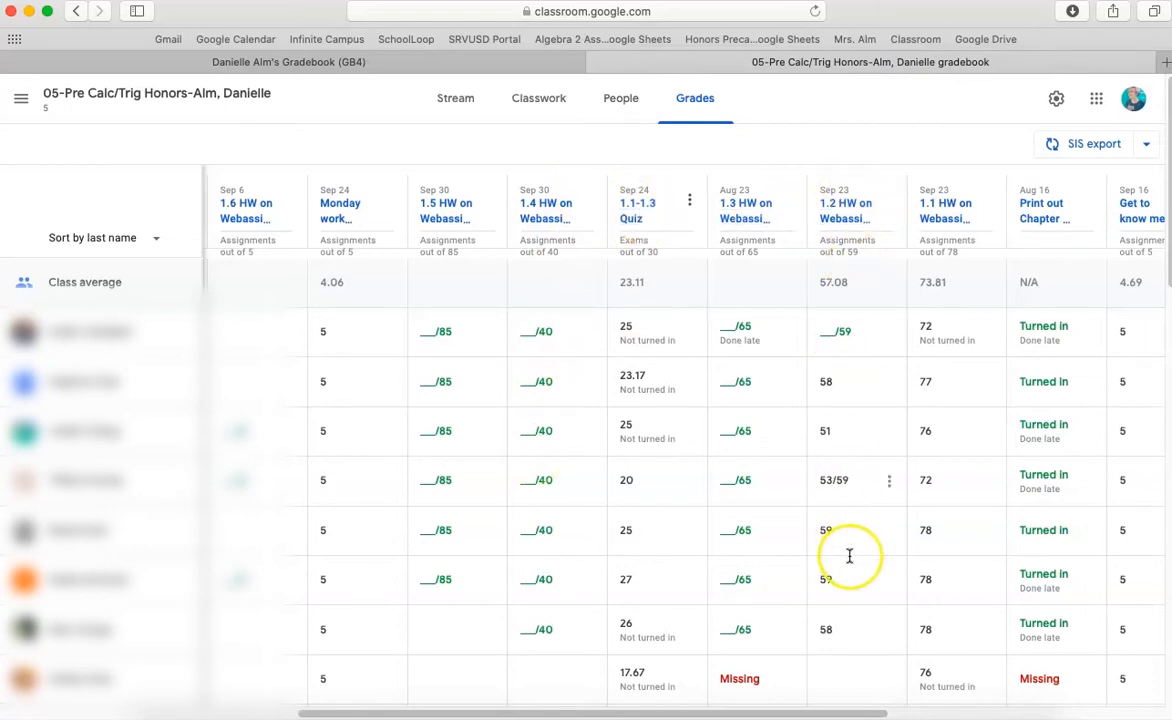
- In School Loop, import the 1.2 HW on Webassign scores from Google, then save and exit the scoresheet
left_click(424, 63)
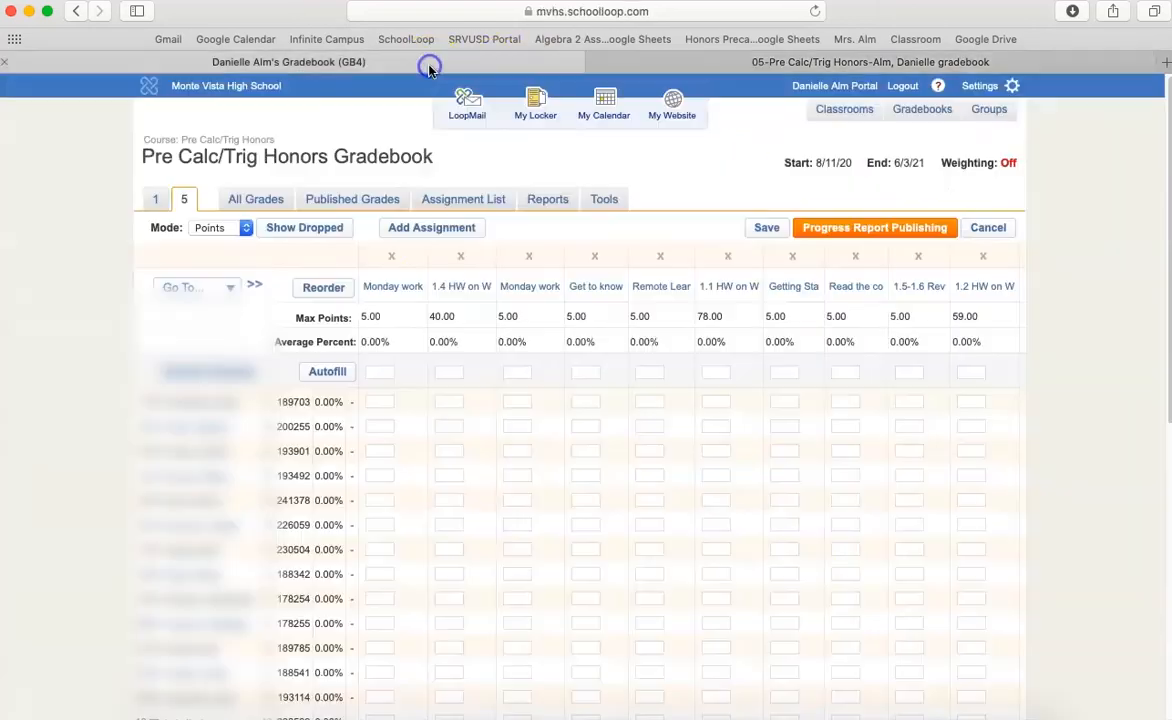
left_click(975, 290)
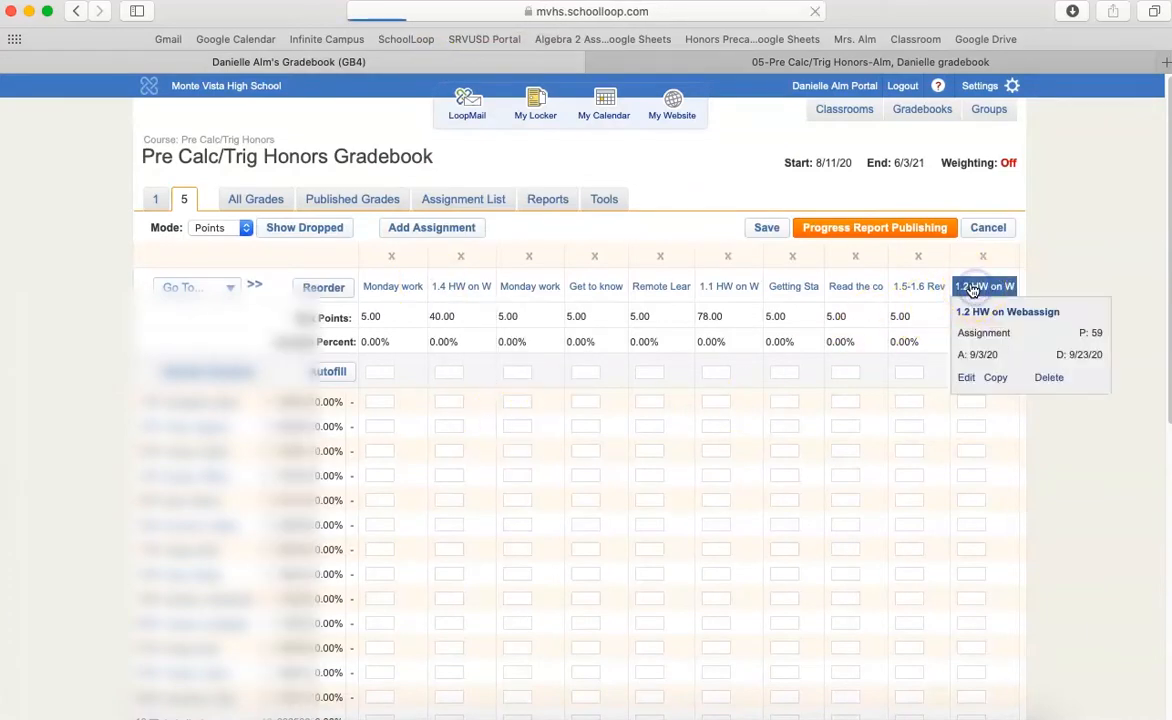
left_click(442, 253)
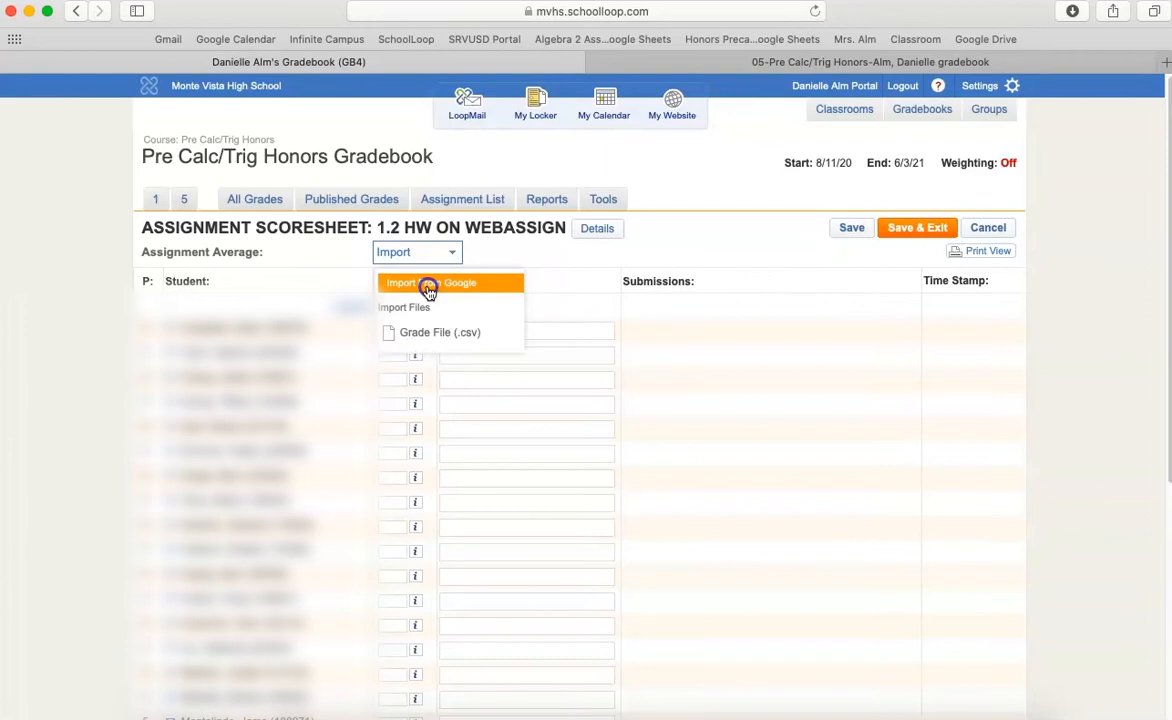
left_click(428, 285)
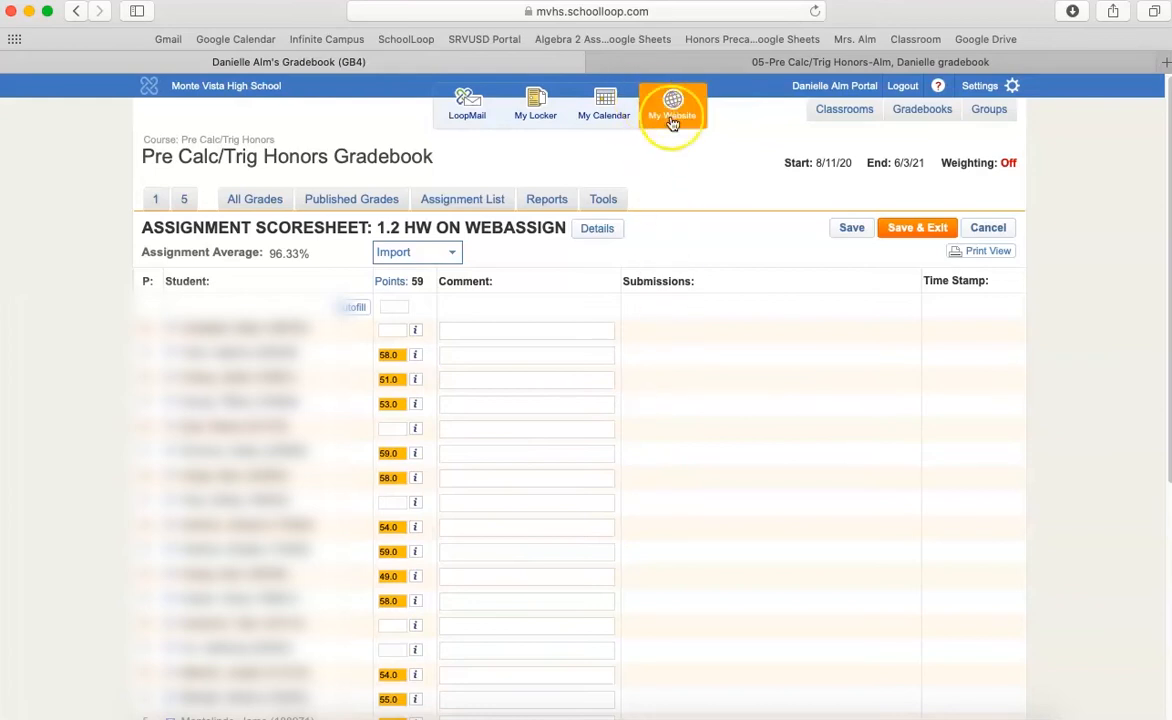
left_click(903, 230)
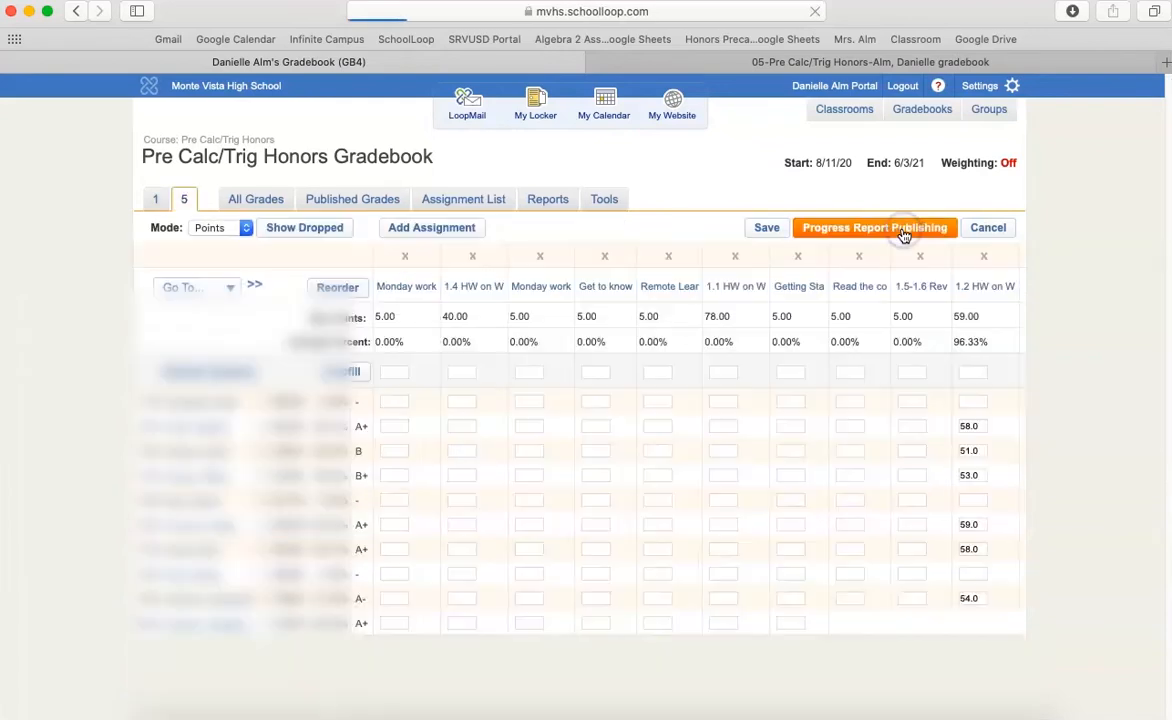
- Import the 1.1 HW on Webassign scores from Google, then save and exit its scoresheet
mouse_move(745, 292)
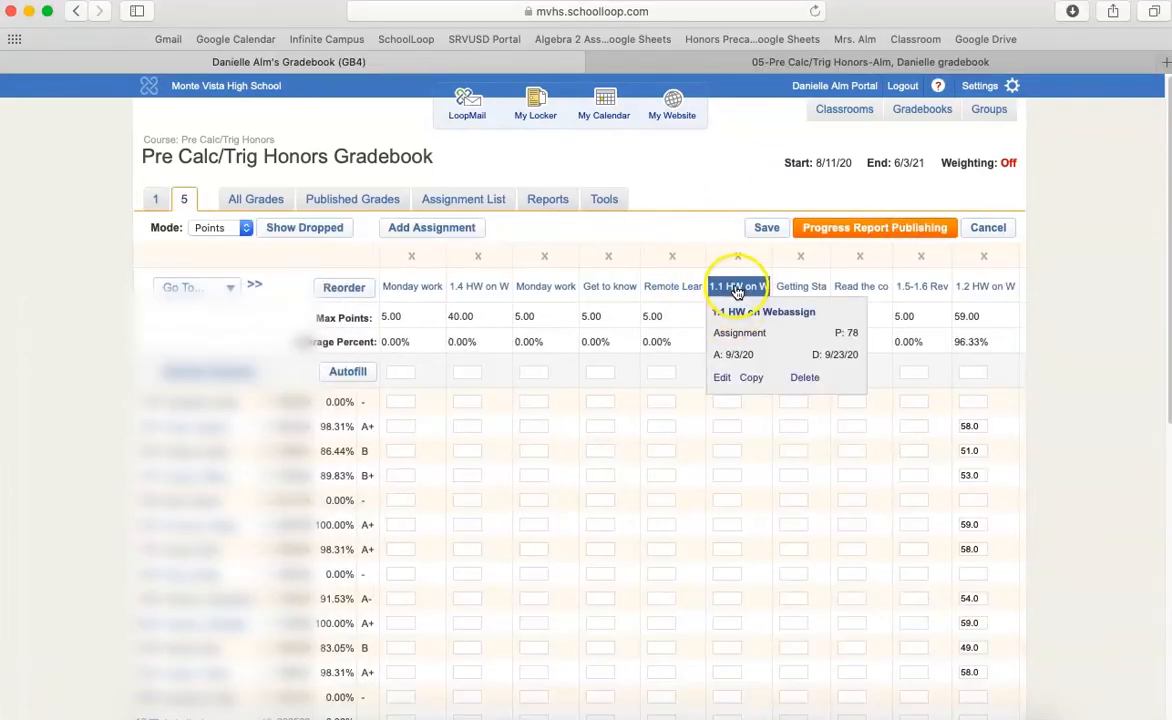
left_click(735, 288)
left_click(410, 258)
left_click(413, 284)
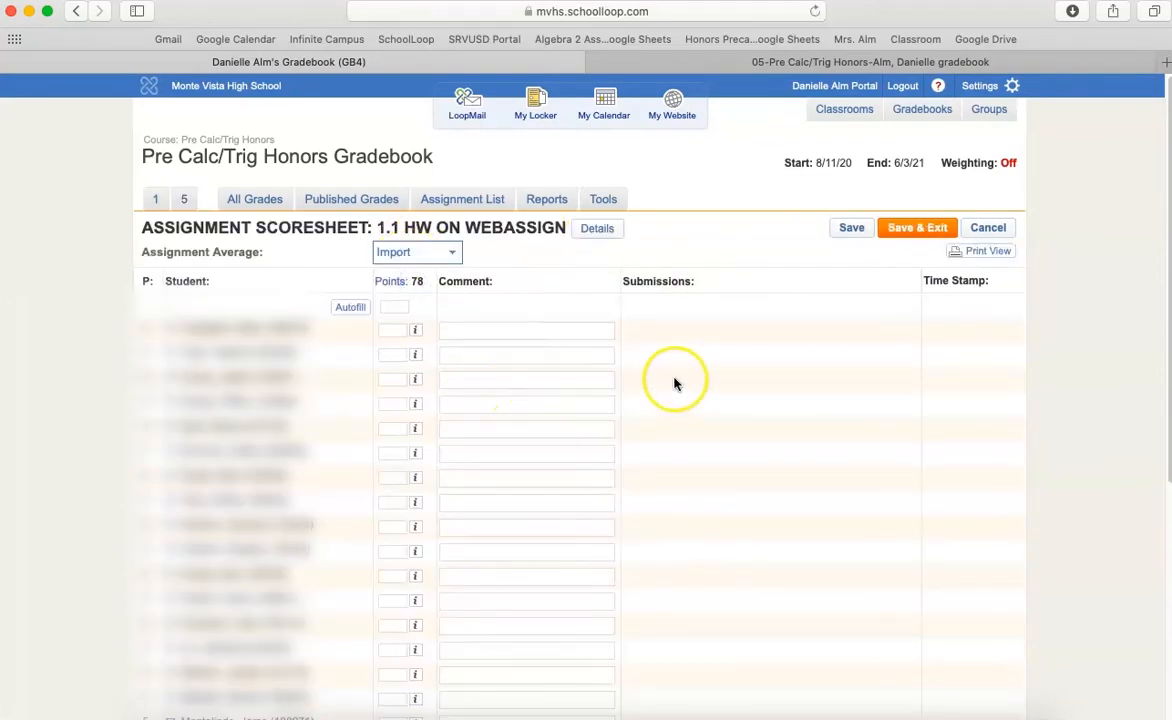
left_click(906, 232)
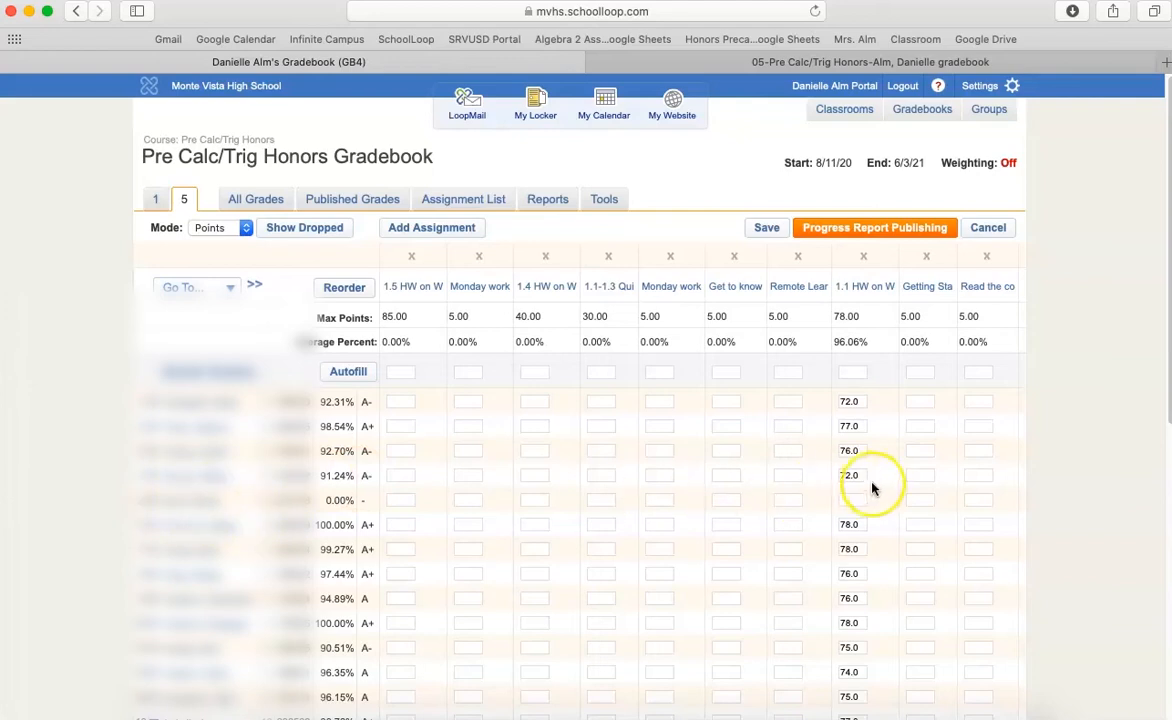
- Review the remaining assignment columns of the gradebook, including 1.2 HW on Webassign, and return to the first set of columns
left_click(258, 287)
left_click(487, 419)
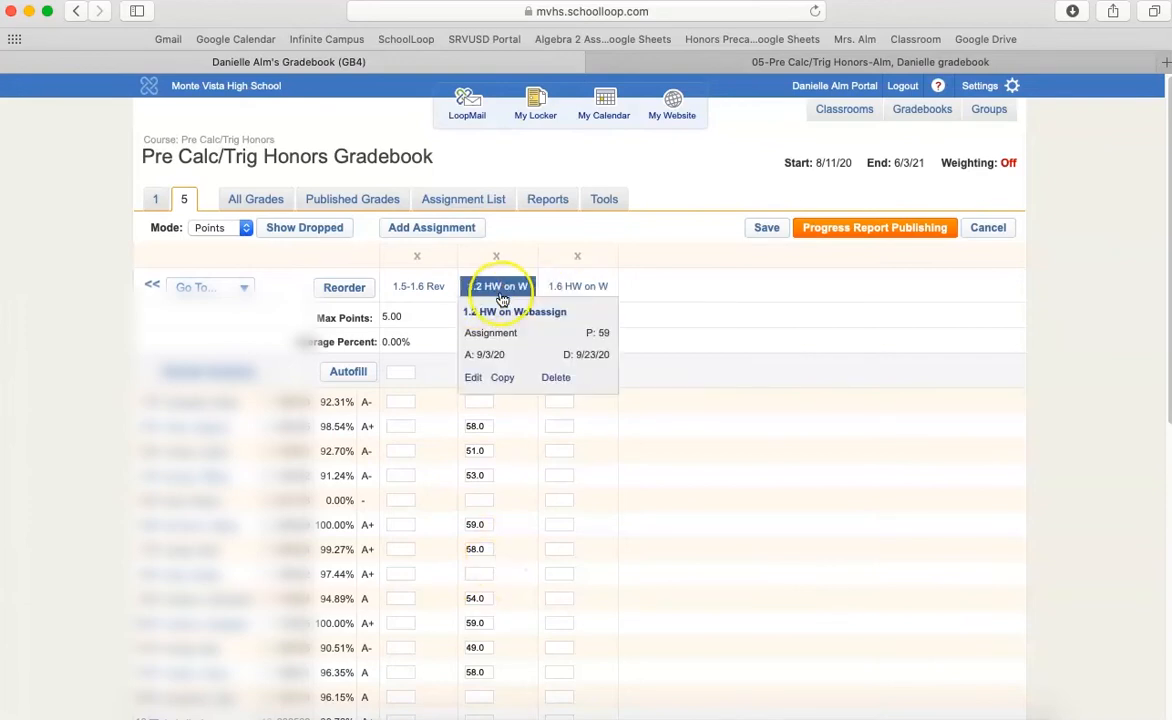
left_click(151, 288)
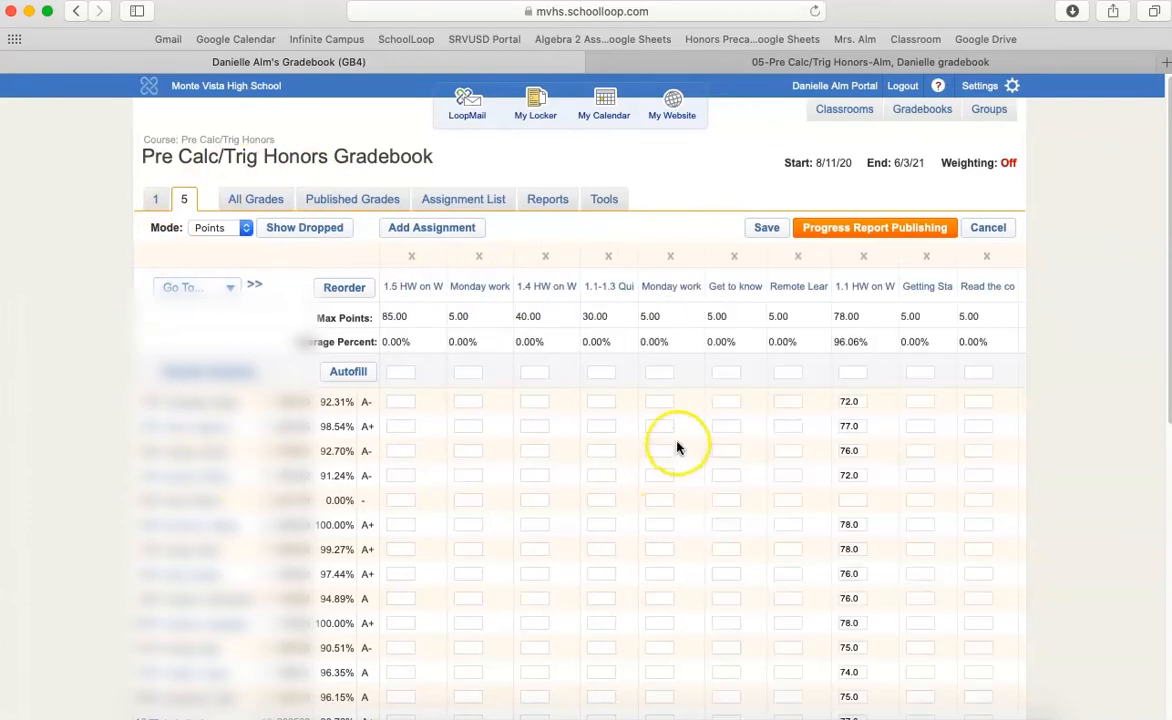
- Import scores from Google for the Monday work submission due 9/24/20, then save and exit its scoresheet
mouse_move(661, 293)
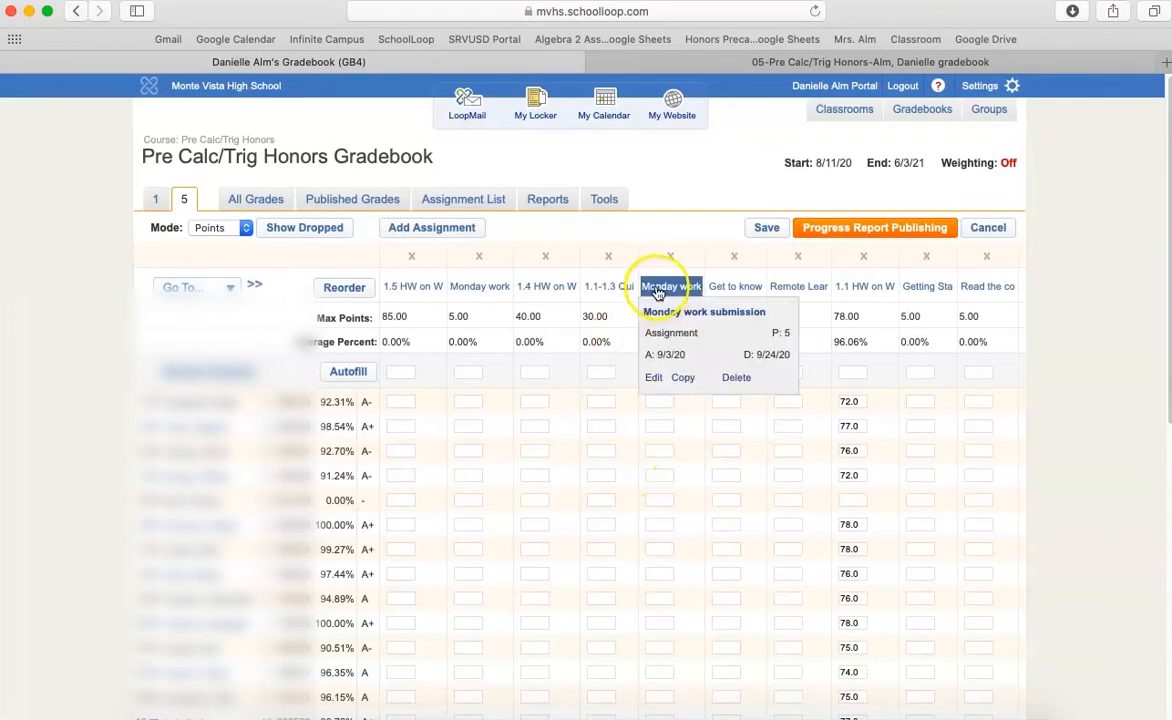
left_click(660, 298)
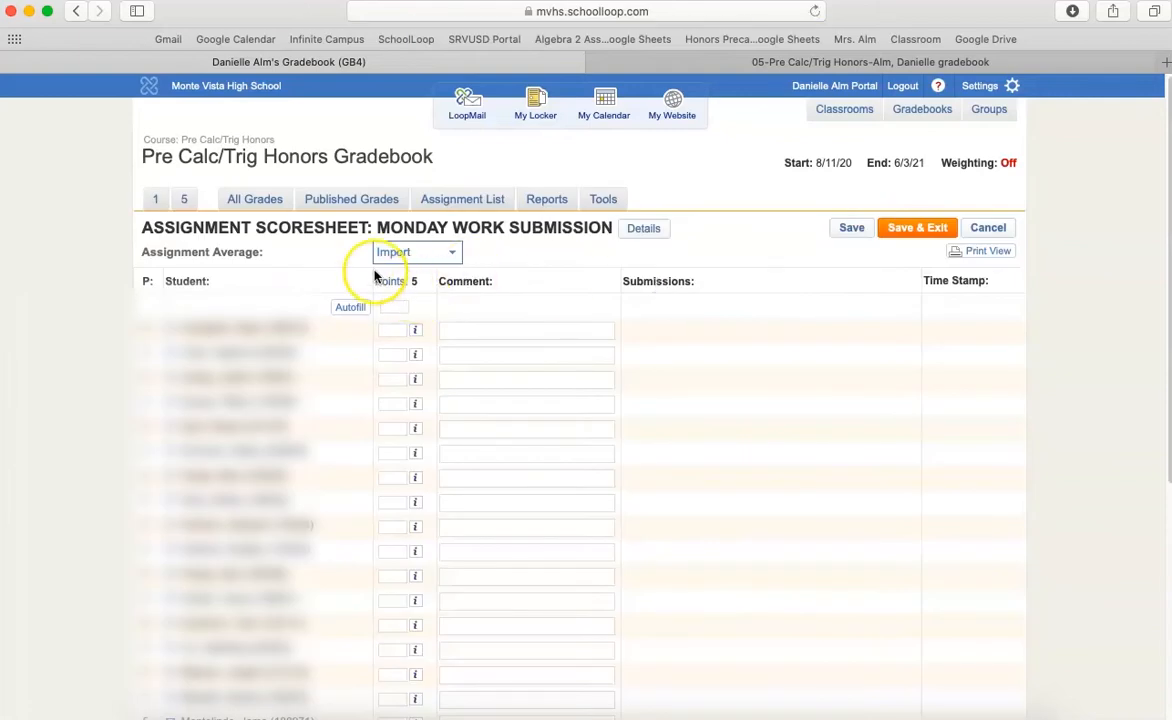
left_click(398, 253)
left_click(400, 285)
left_click(918, 230)
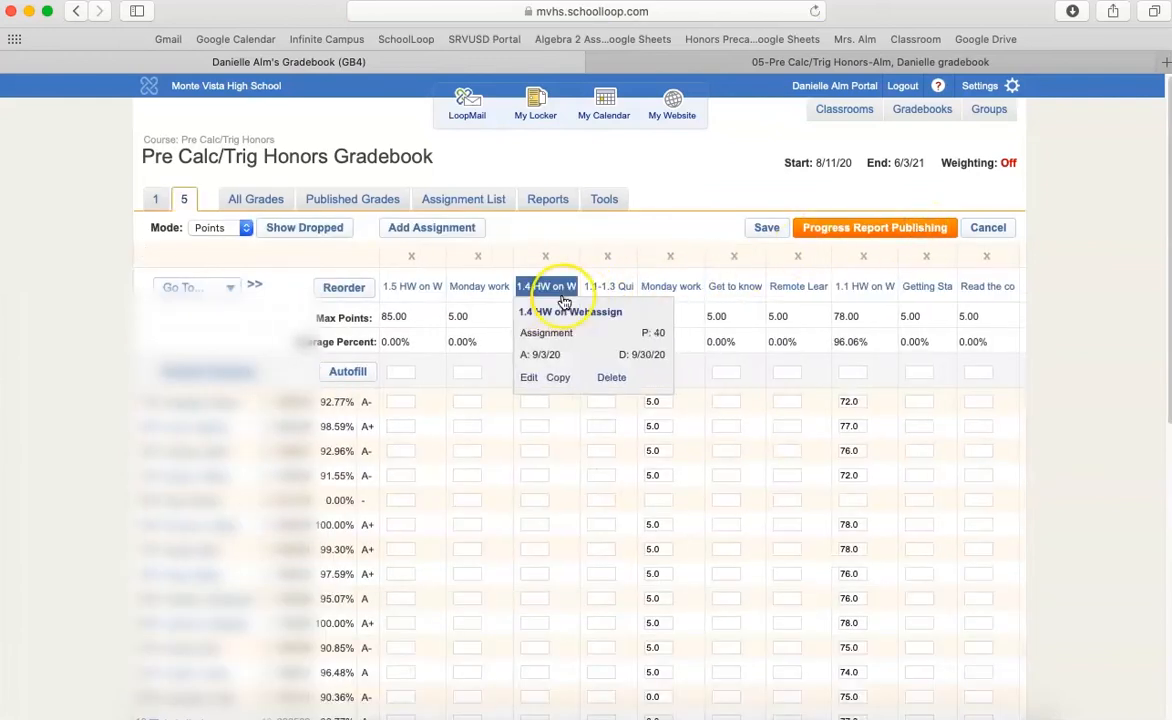
- Import scores from Google for the Monday work submission between the 1.5 HW and 1.4 HW columns, then save and exit its scoresheet
left_click(481, 292)
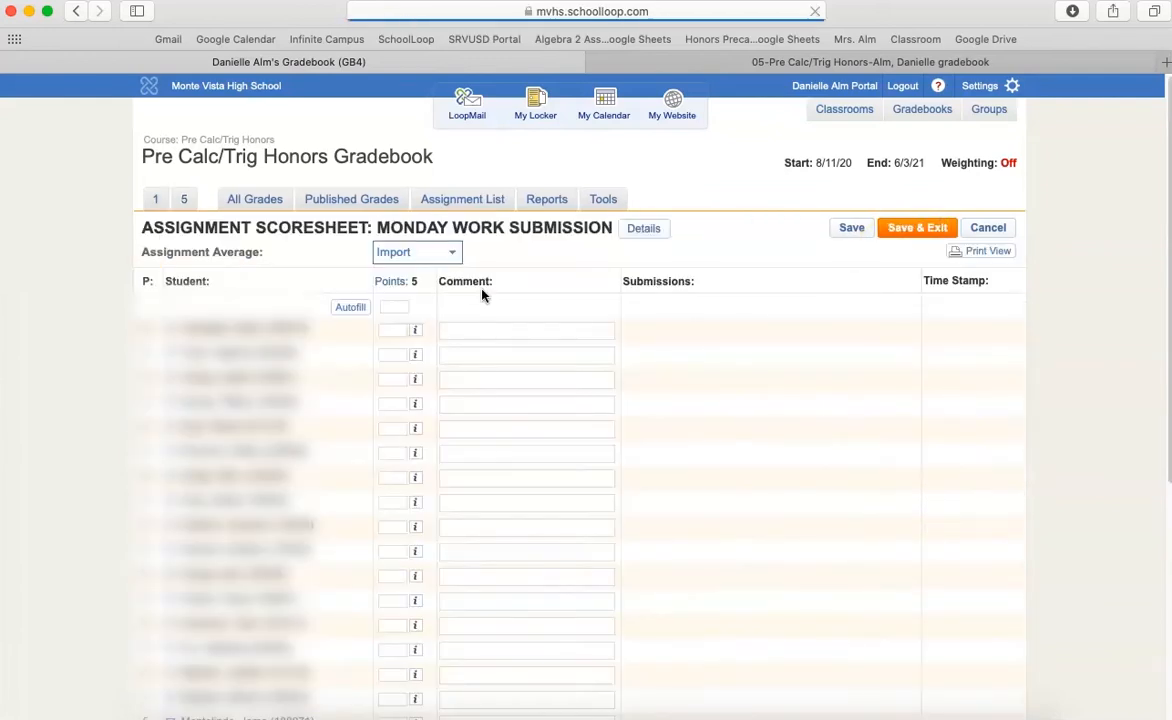
left_click(430, 254)
left_click(434, 285)
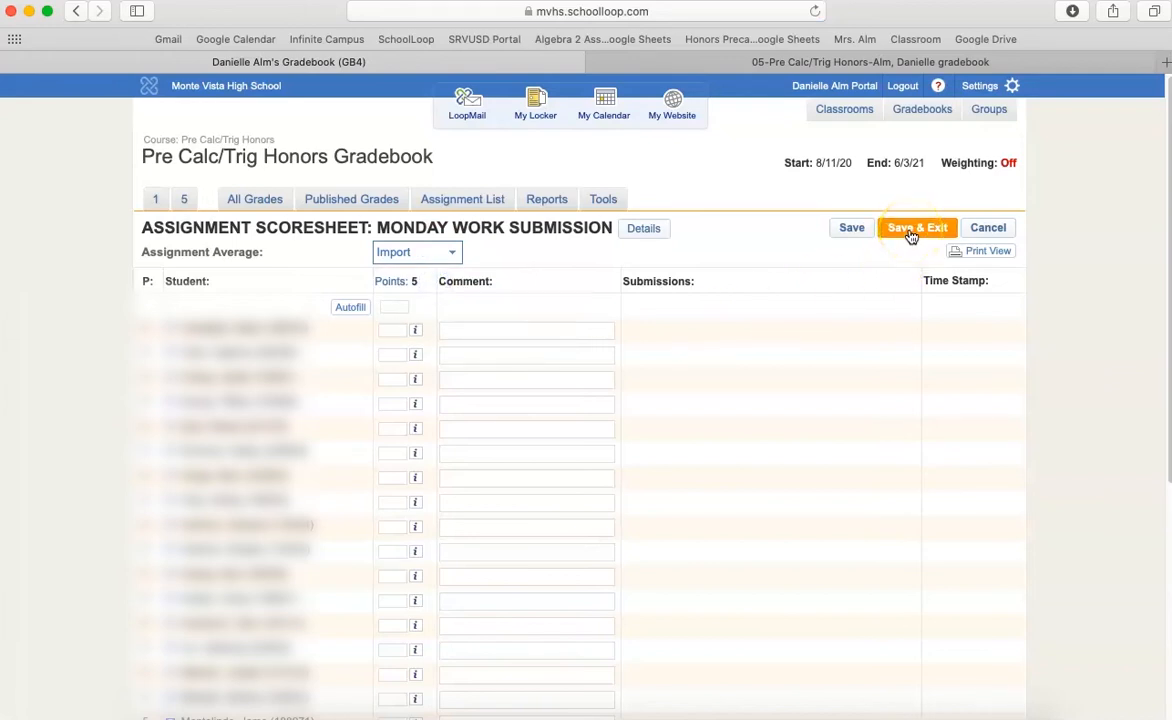
left_click(911, 235)
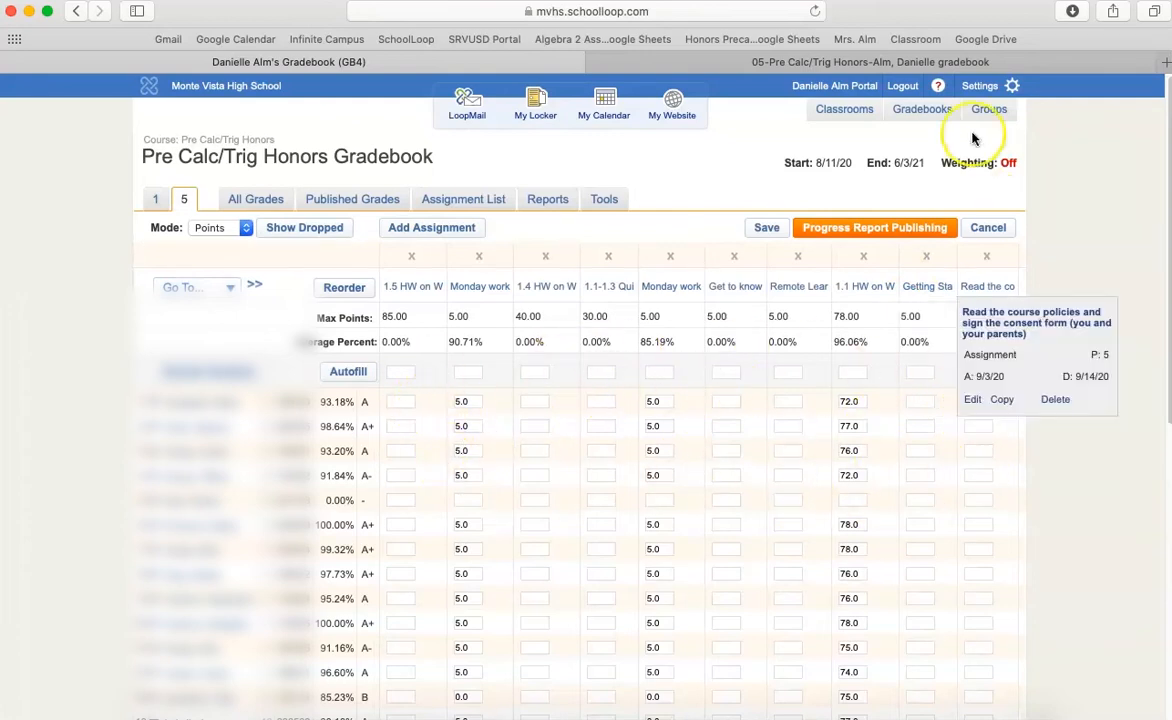
- Switch to the Google Classroom gradebook, set the Remote Learning Check in assignment's due date to Aug 14, 2020, and save it
left_click(939, 63)
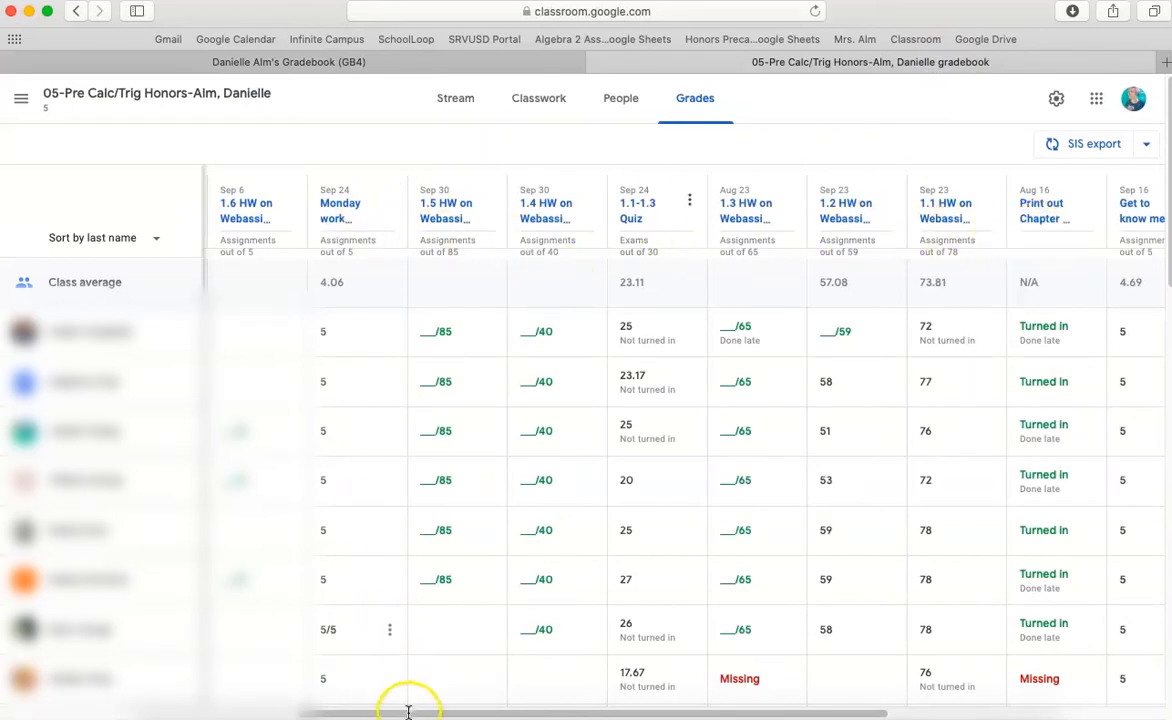
key("ctrl+Left")
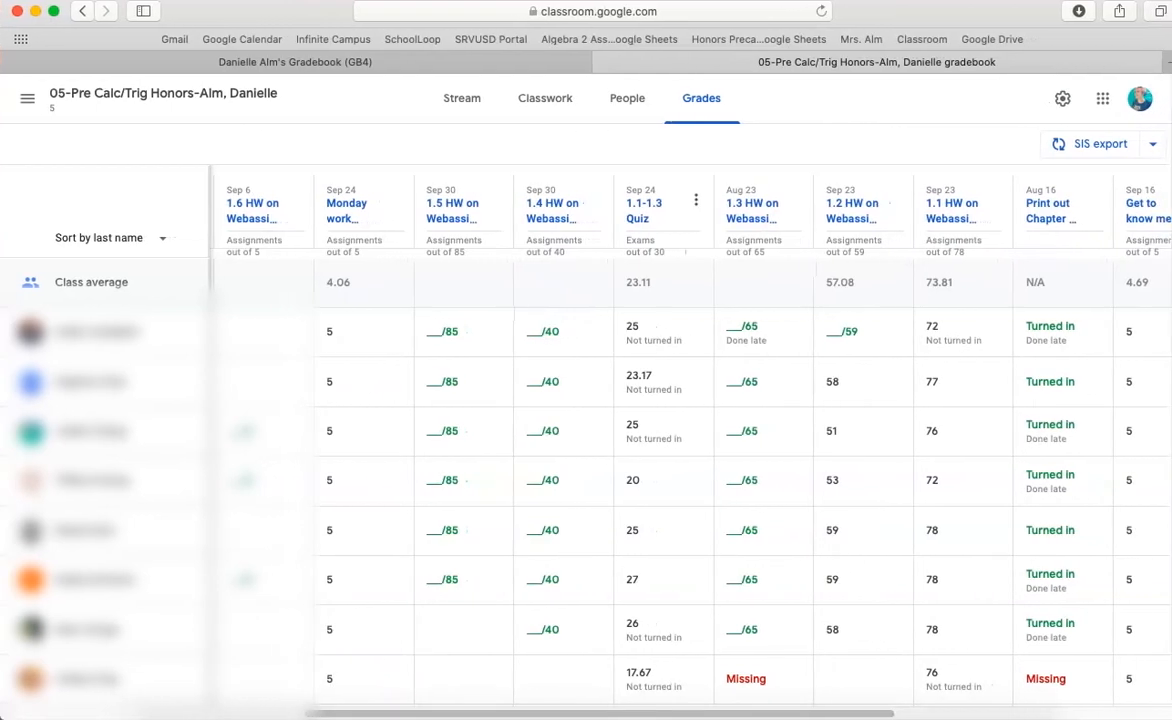
left_click_drag(427, 715, 1111, 715)
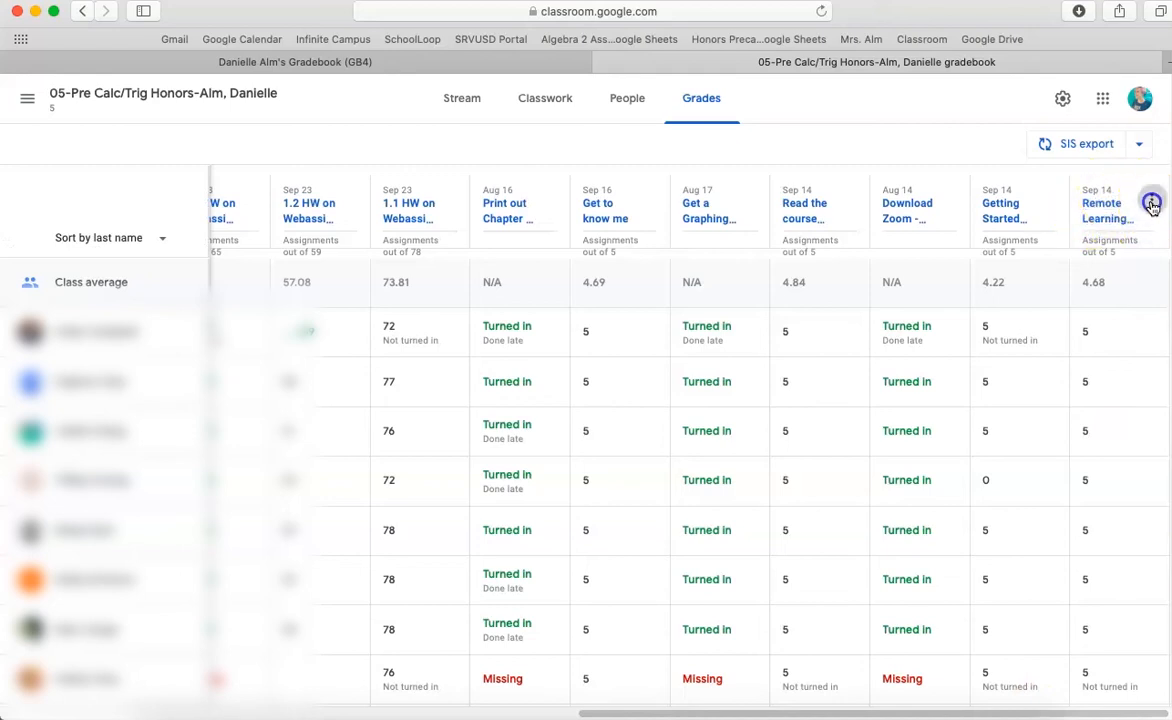
left_click(1152, 204)
left_click(1131, 232)
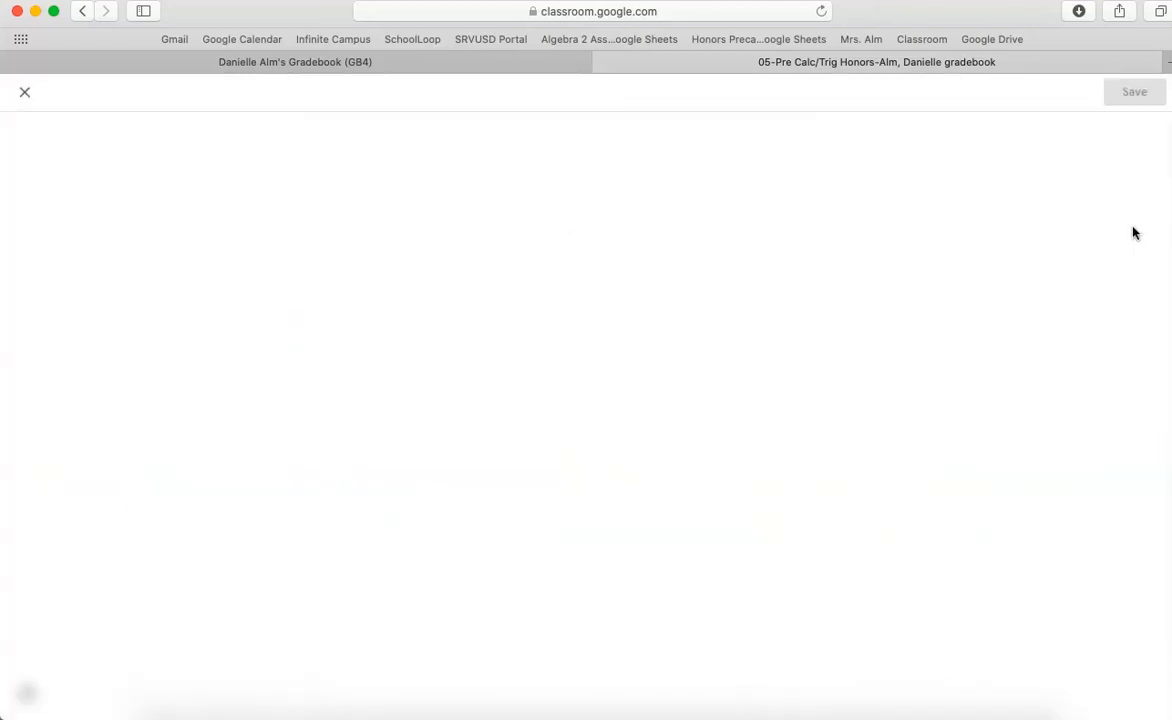
left_click(1049, 333)
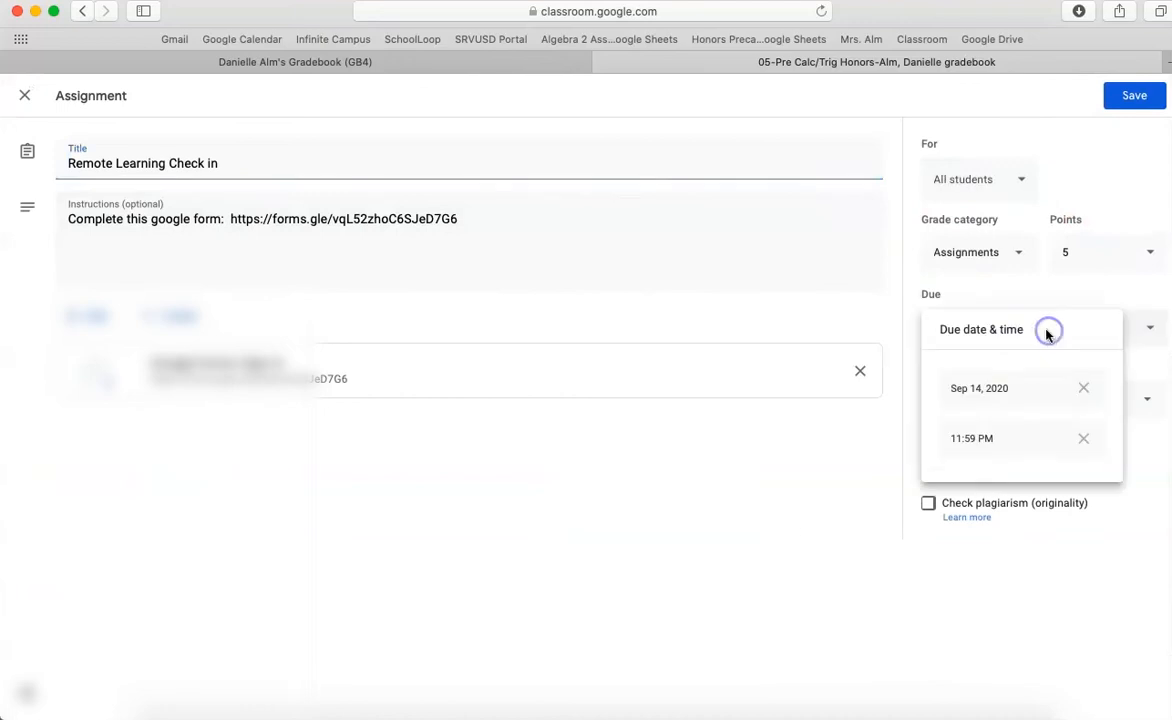
left_click(1005, 400)
left_click(958, 424)
left_click(1075, 511)
left_click(1130, 95)
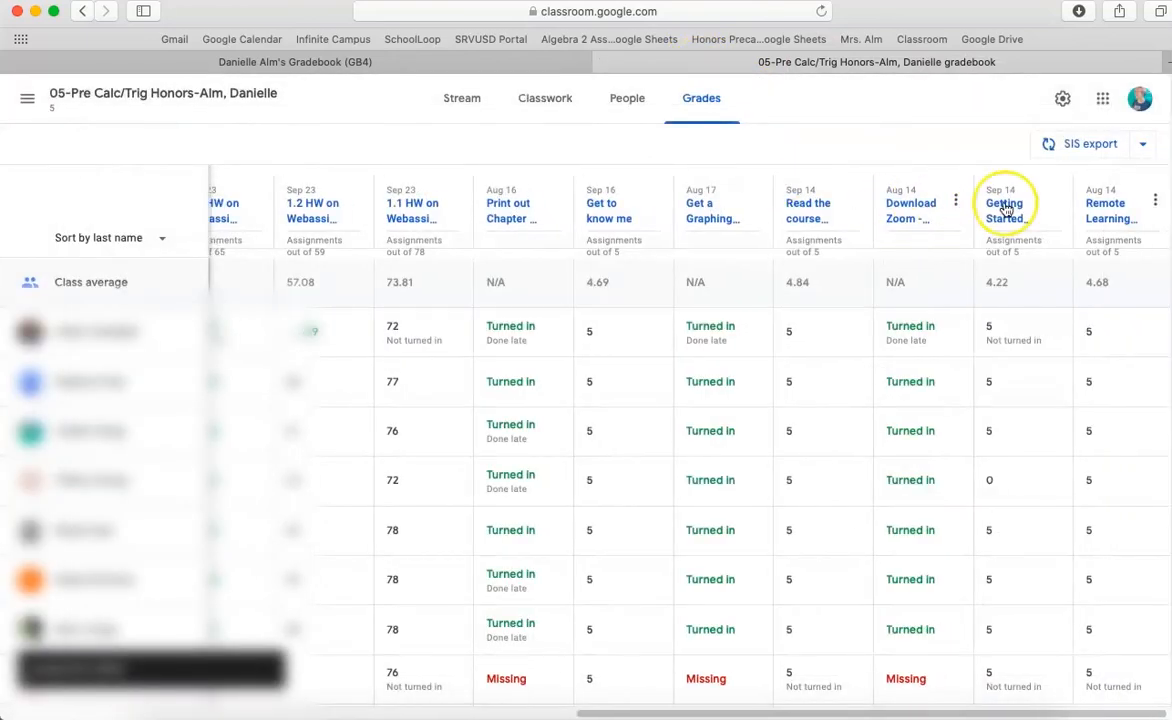
- Set the Getting Started with Webassign assignment's due date to Aug 14, 2020, and save it
left_click(1054, 200)
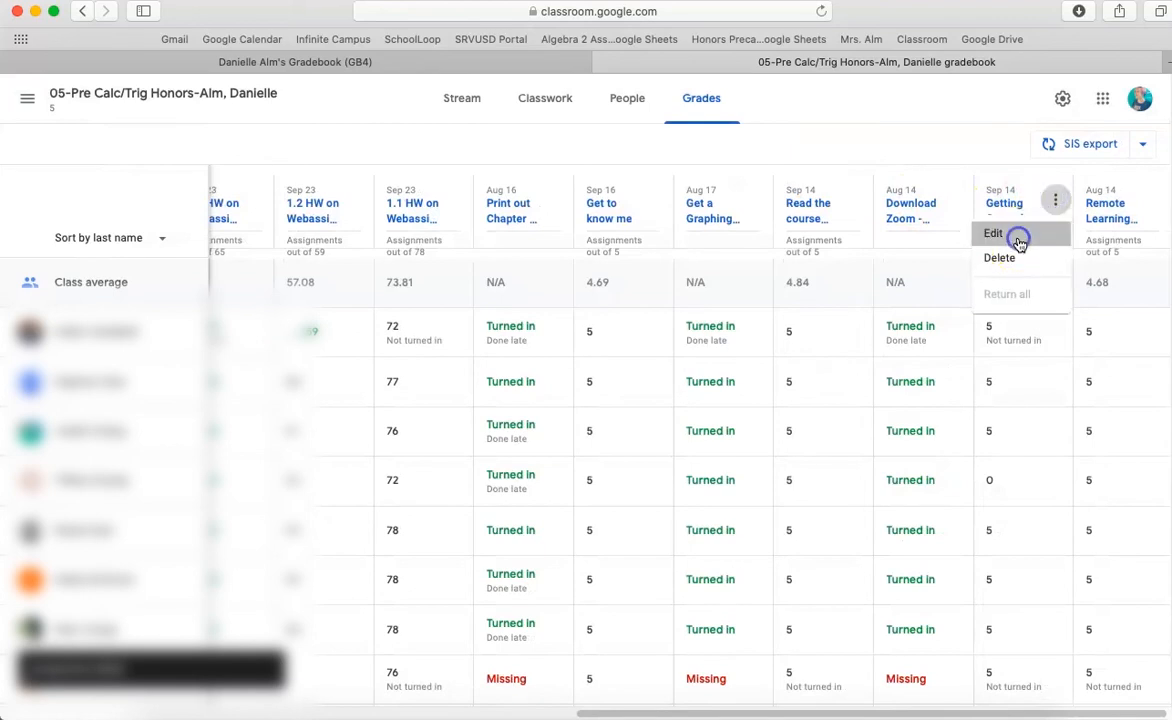
left_click(1018, 232)
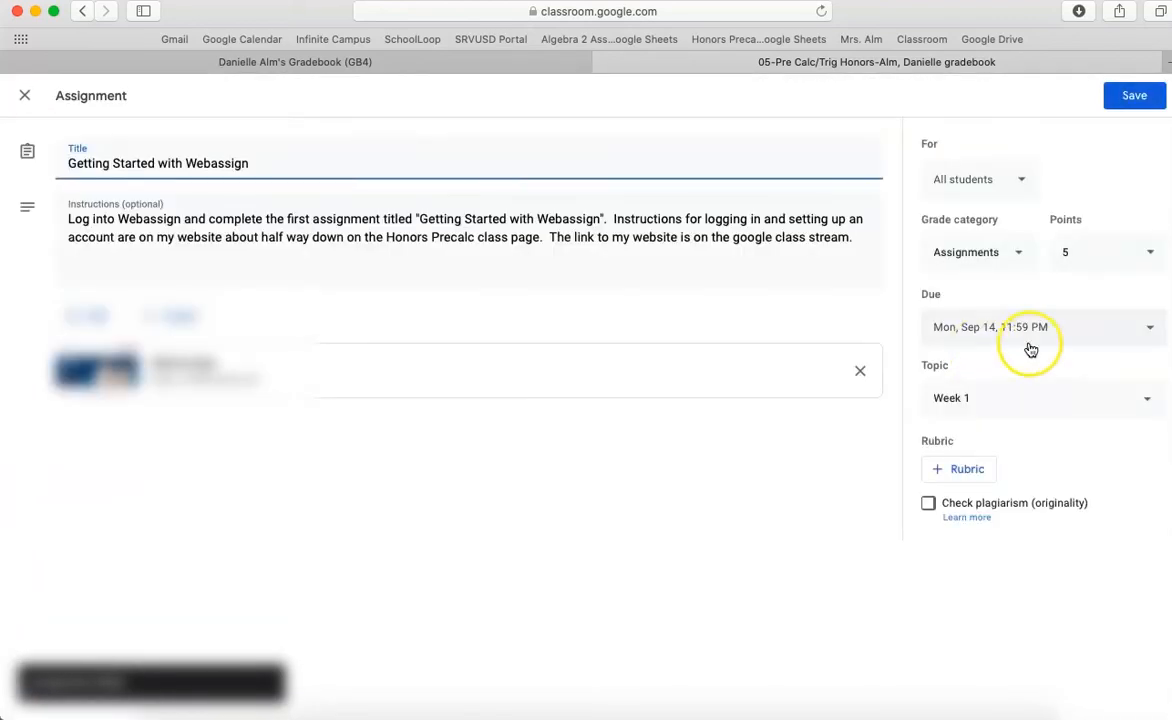
left_click(1072, 328)
left_click(1026, 388)
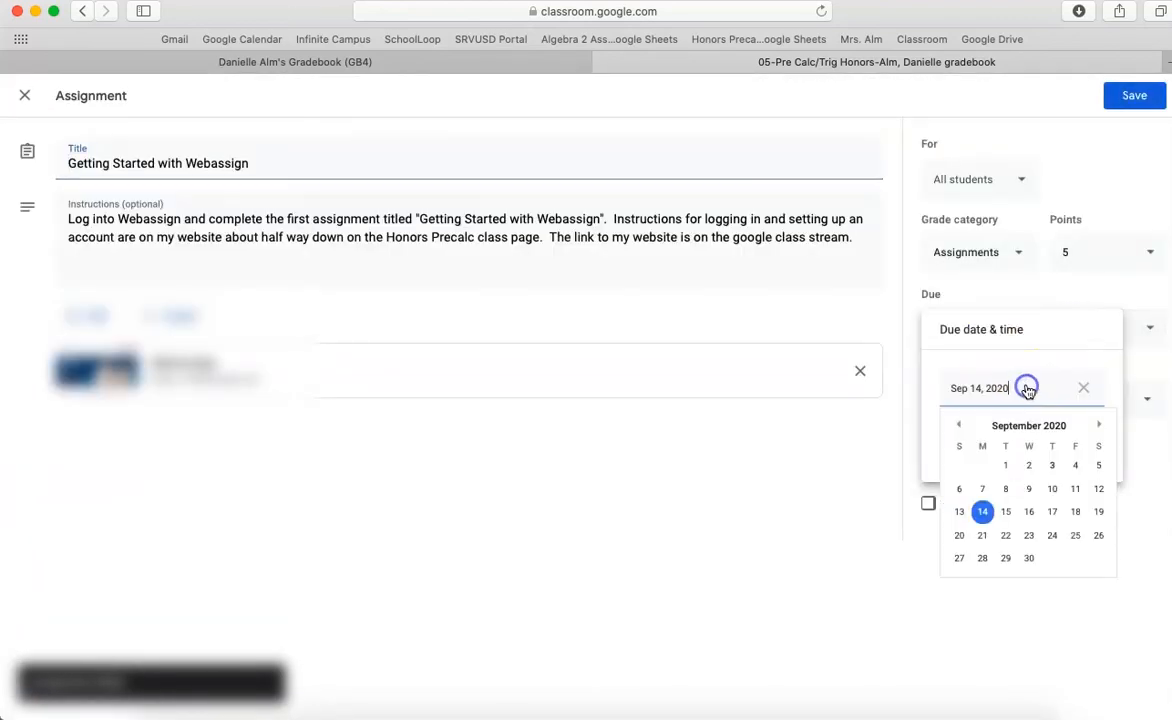
left_click(959, 426)
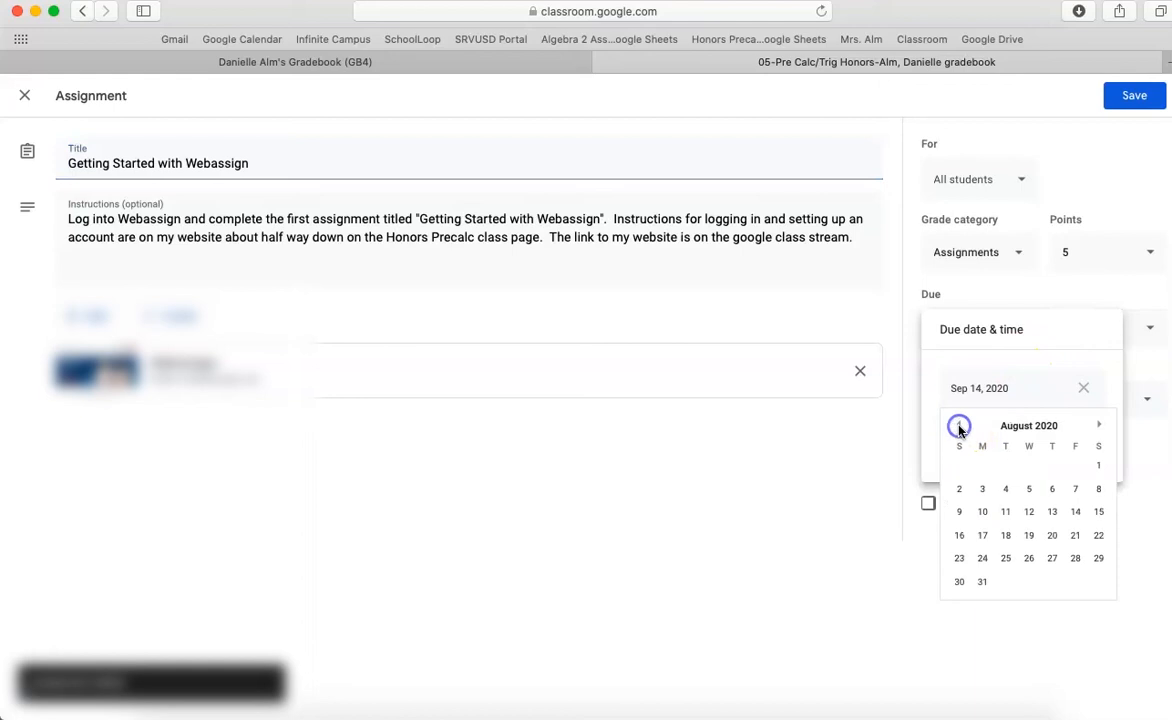
left_click(1080, 513)
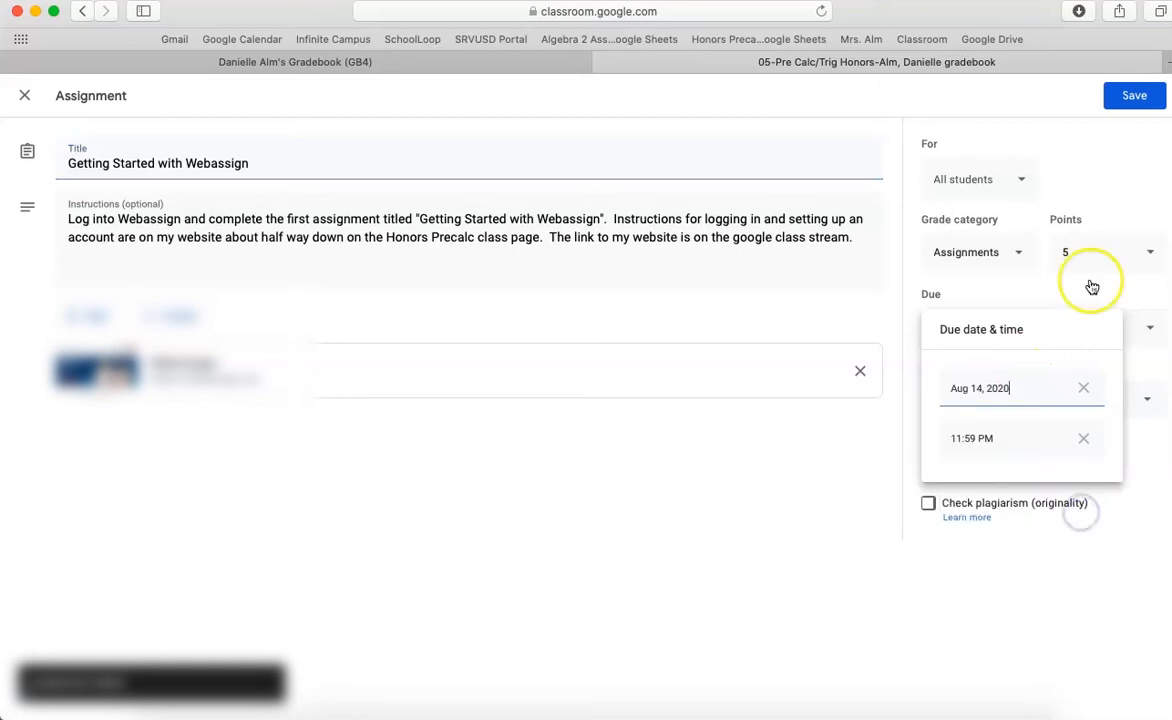
left_click(1135, 96)
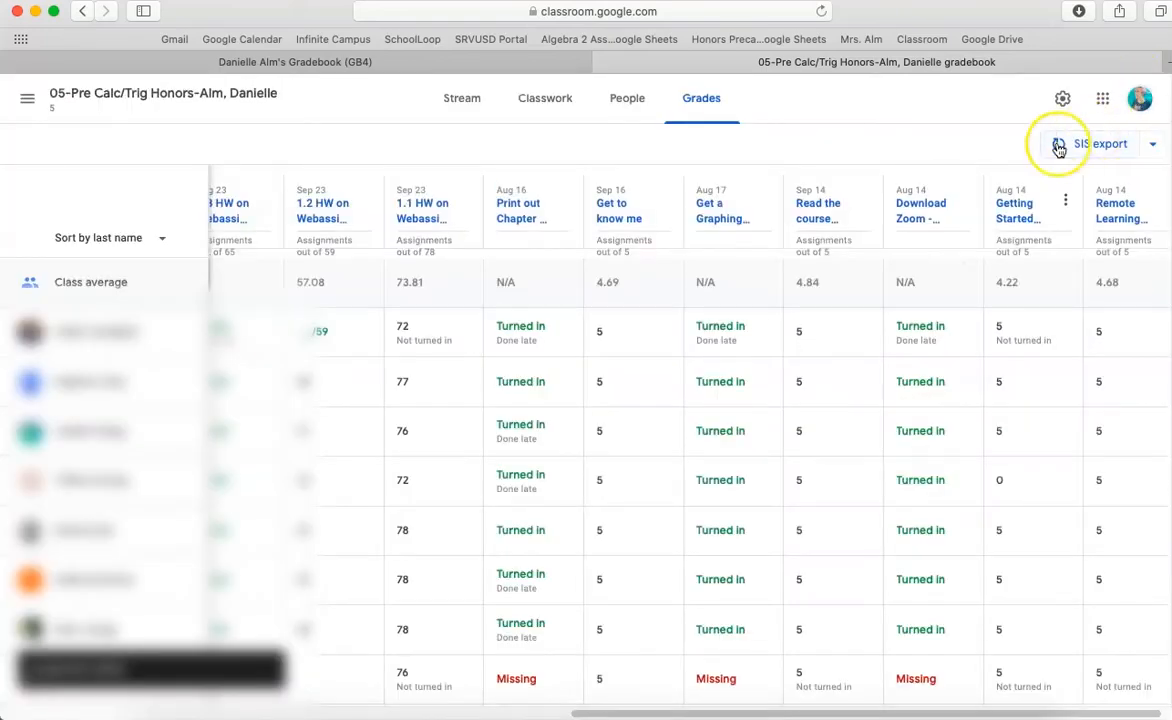
- Set the due date of the course policies and consent form assignment to Aug 14, 2020, and save it
left_click(866, 201)
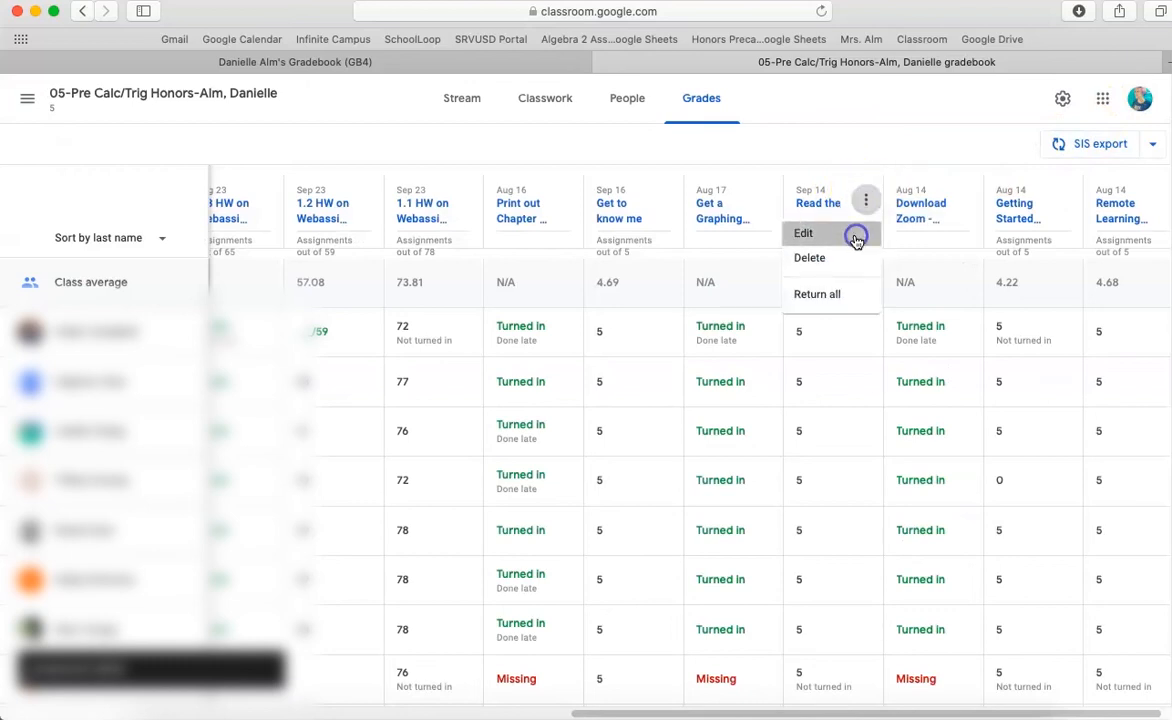
left_click(858, 233)
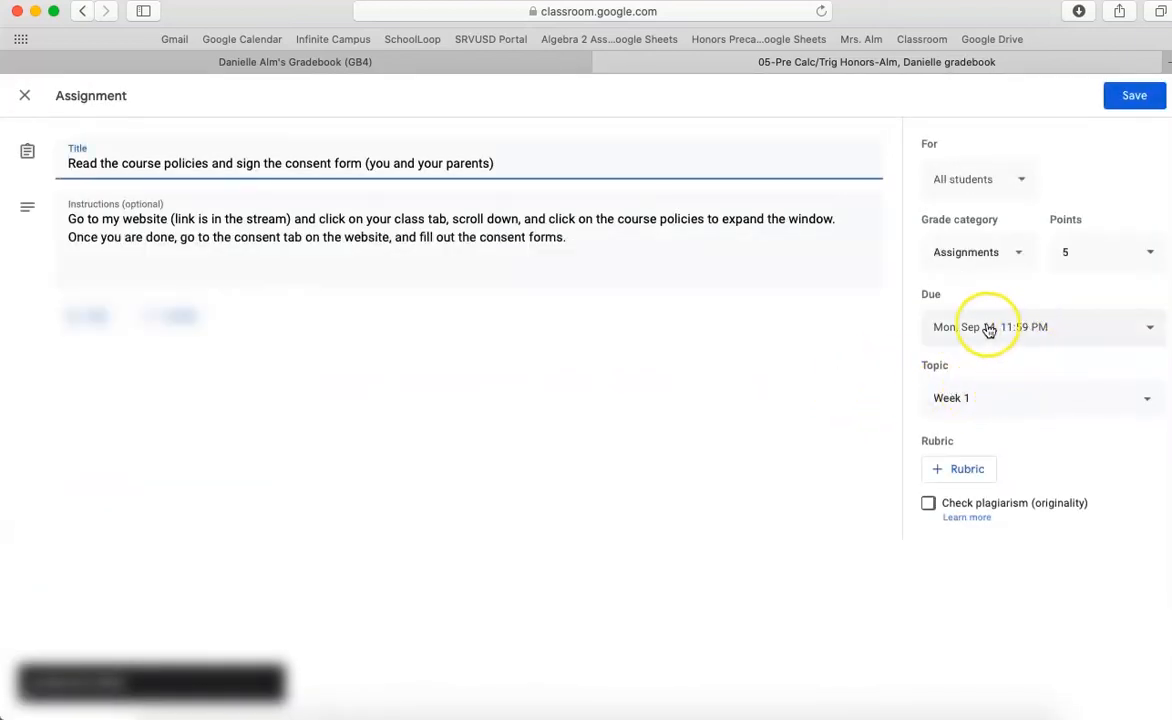
left_click(975, 330)
left_click(978, 391)
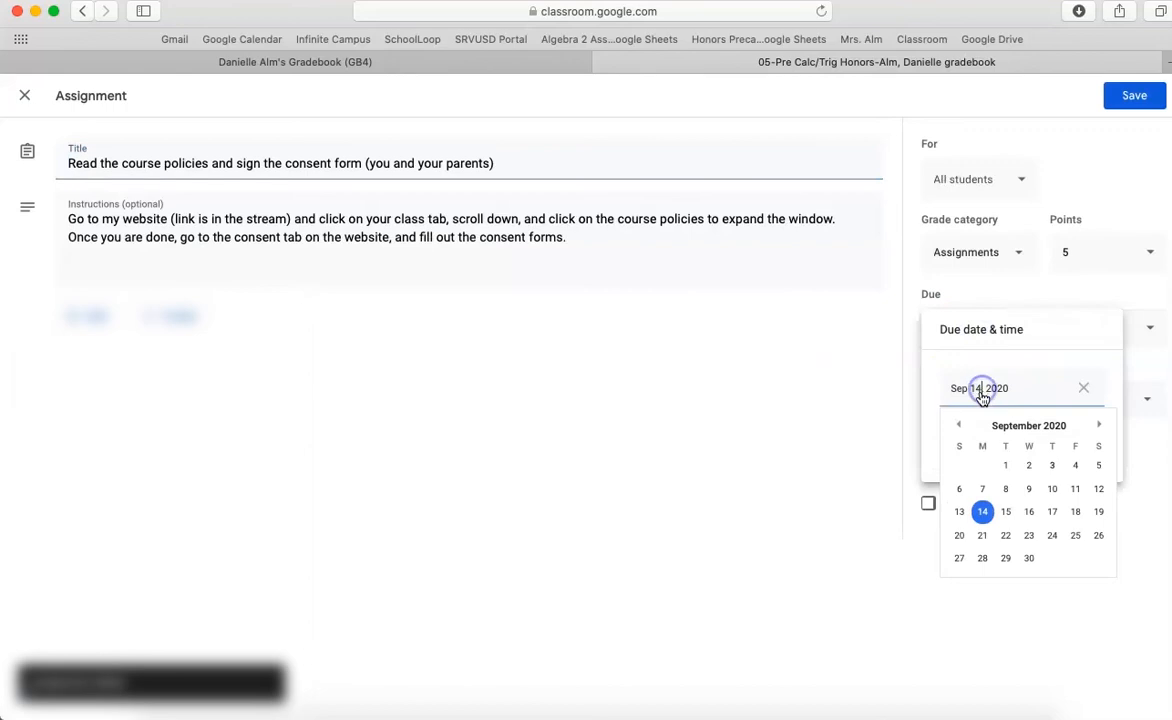
left_click(960, 427)
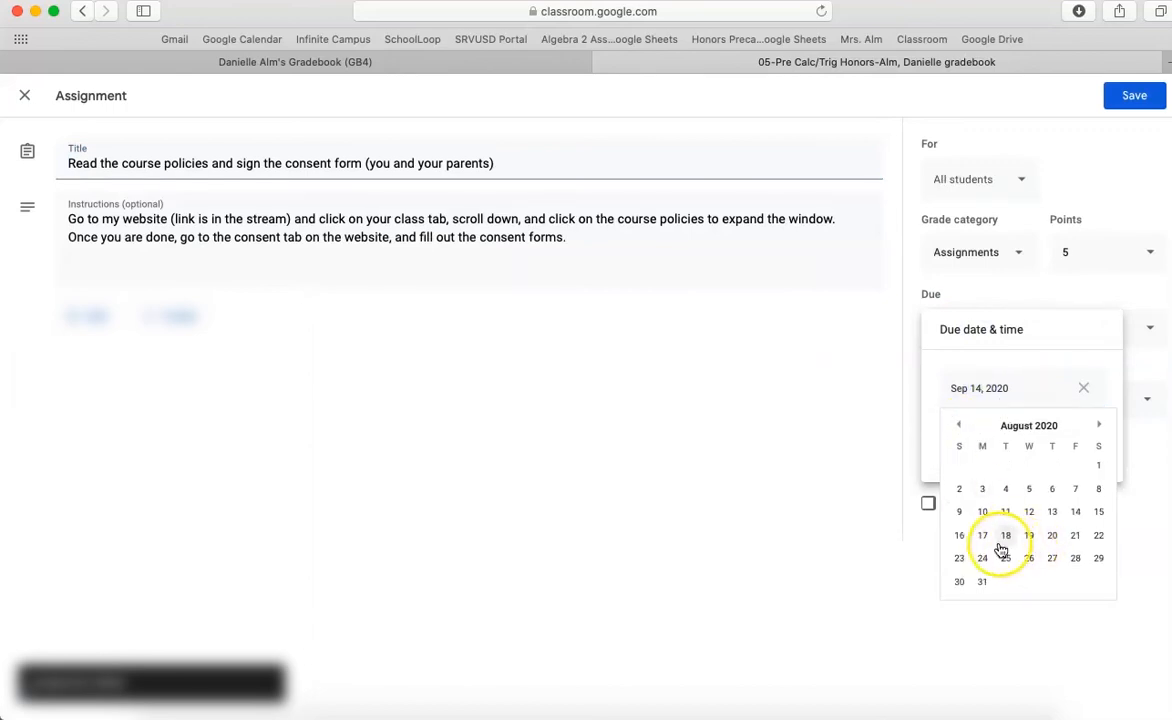
left_click(1077, 518)
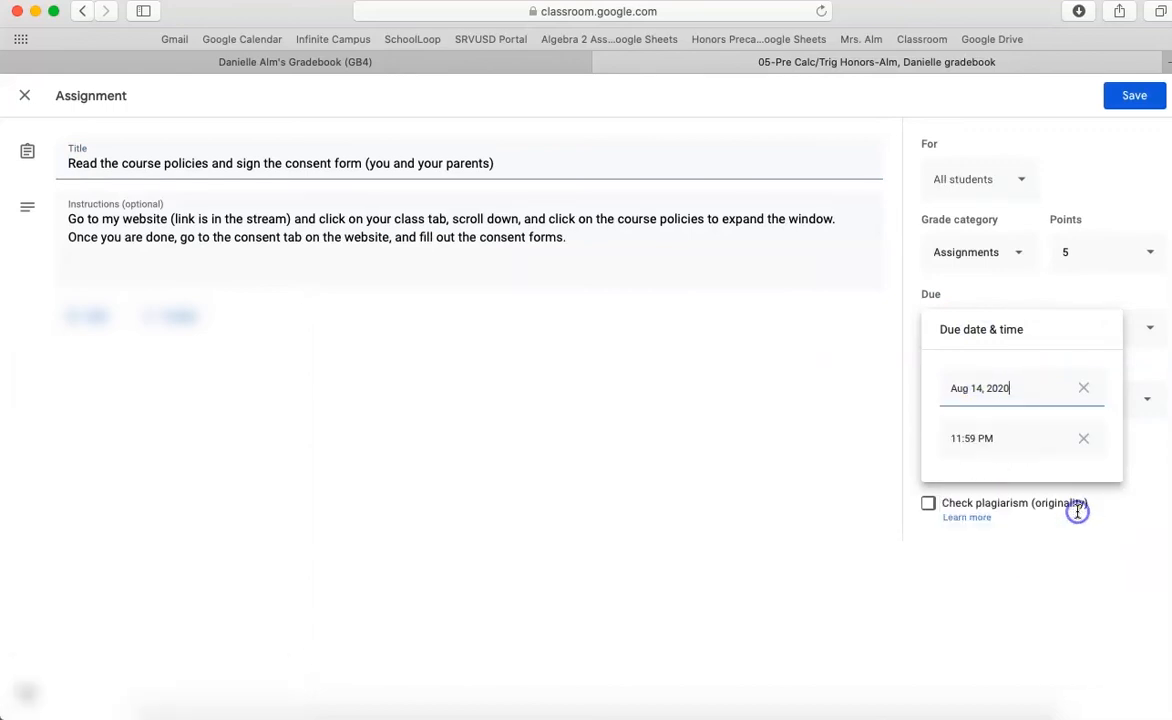
left_click(1121, 97)
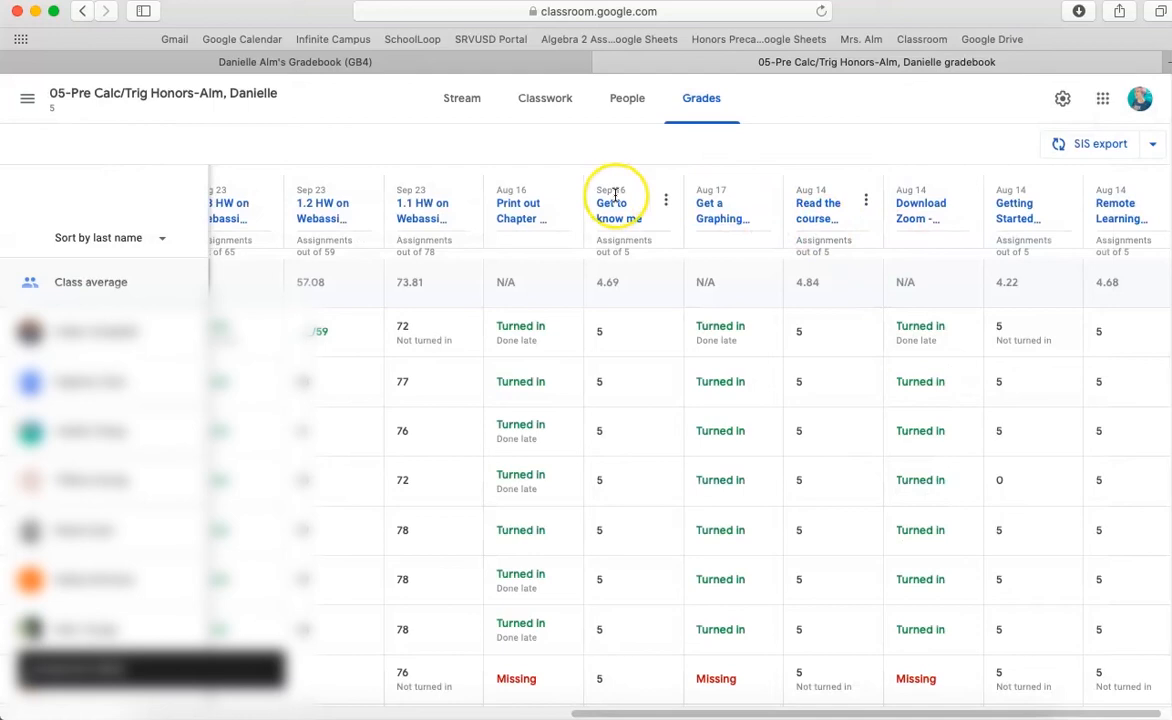
- Set the Get to know me assignment's due date to Aug 16, 2020, and save it
left_click(666, 200)
left_click(646, 233)
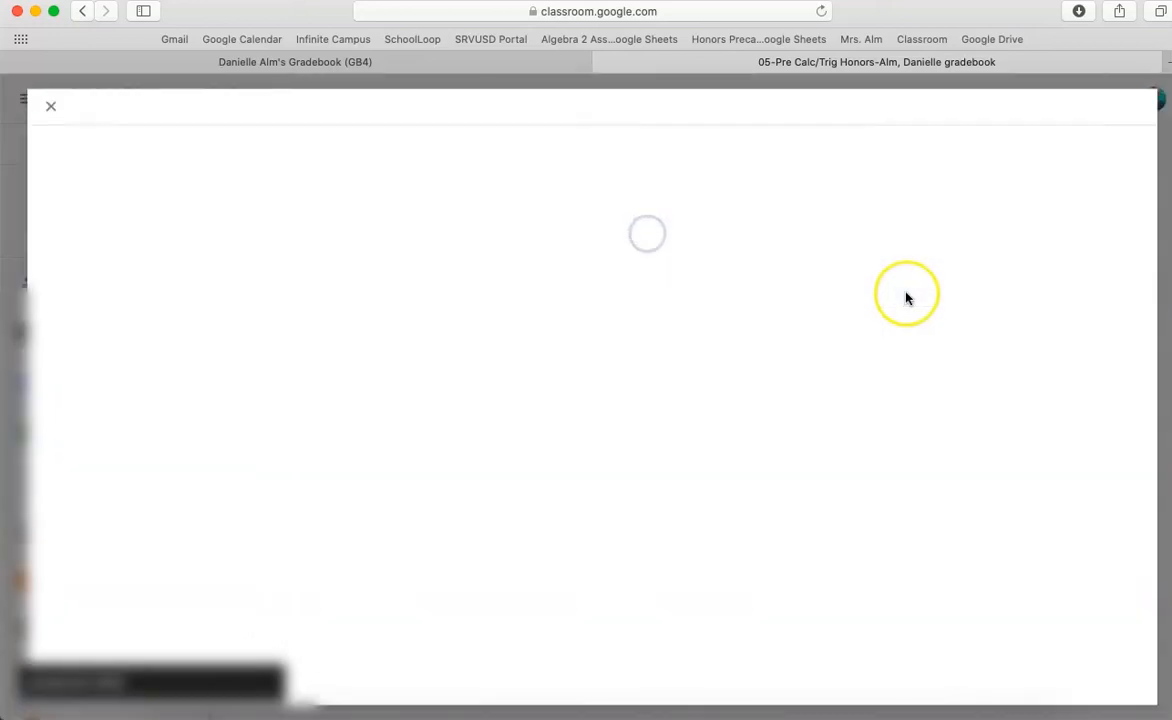
left_click(1070, 322)
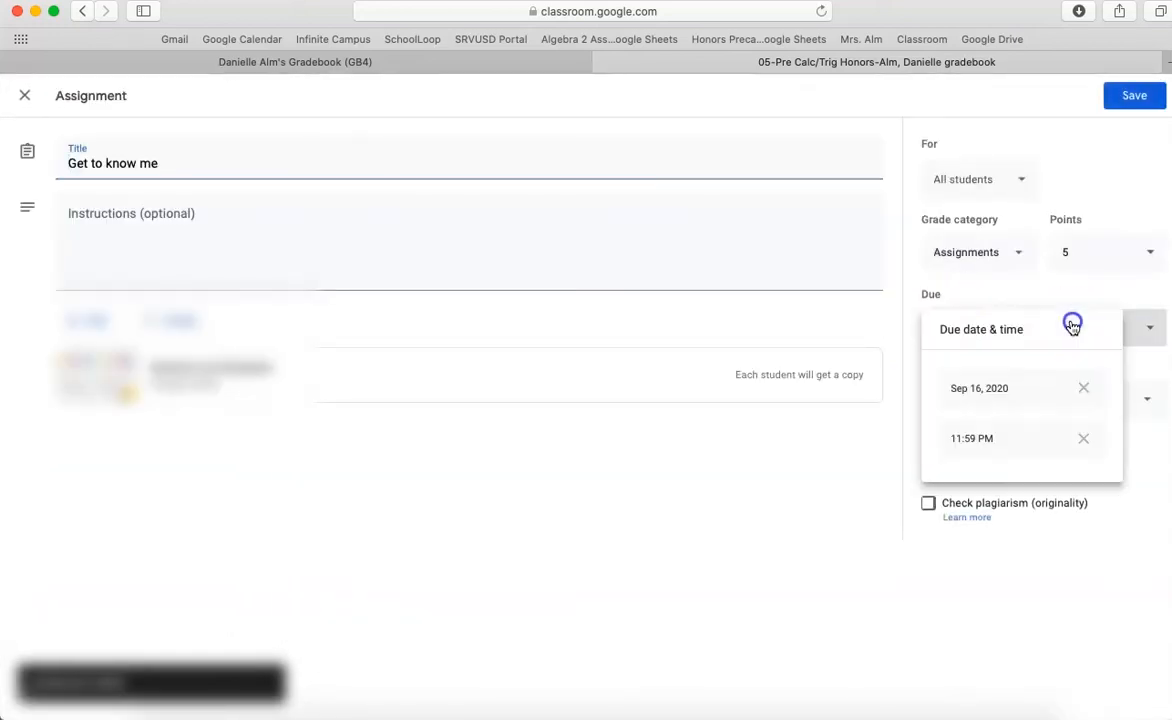
left_click(1003, 385)
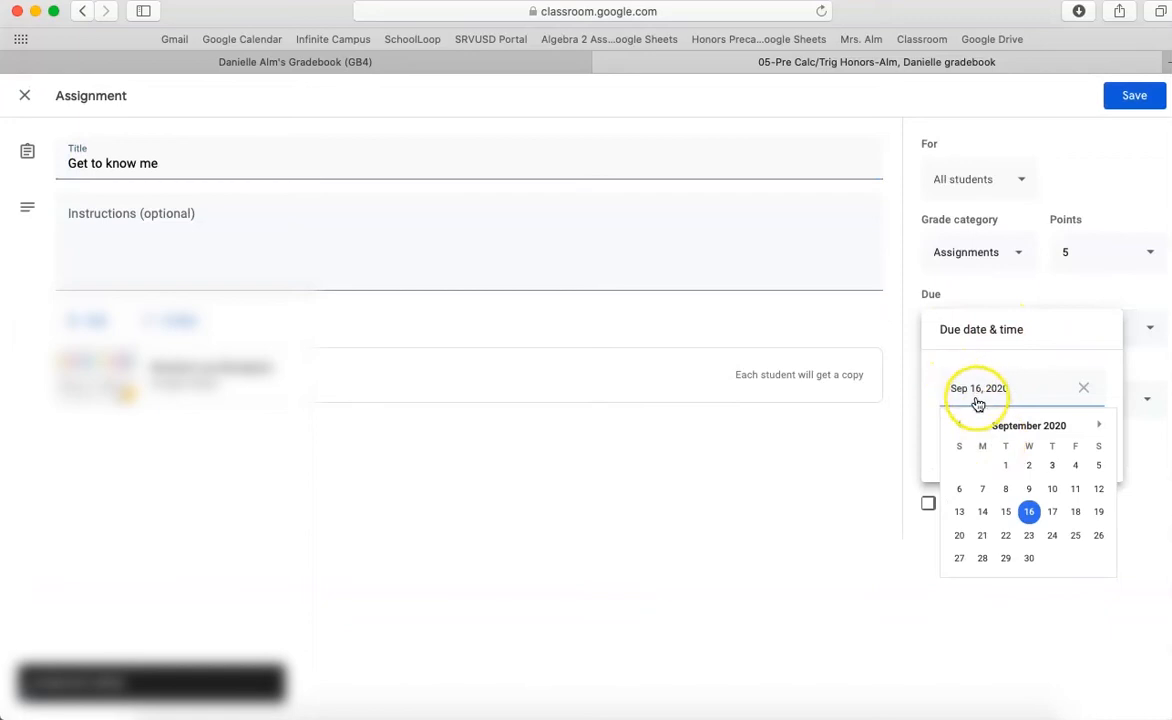
left_click(959, 425)
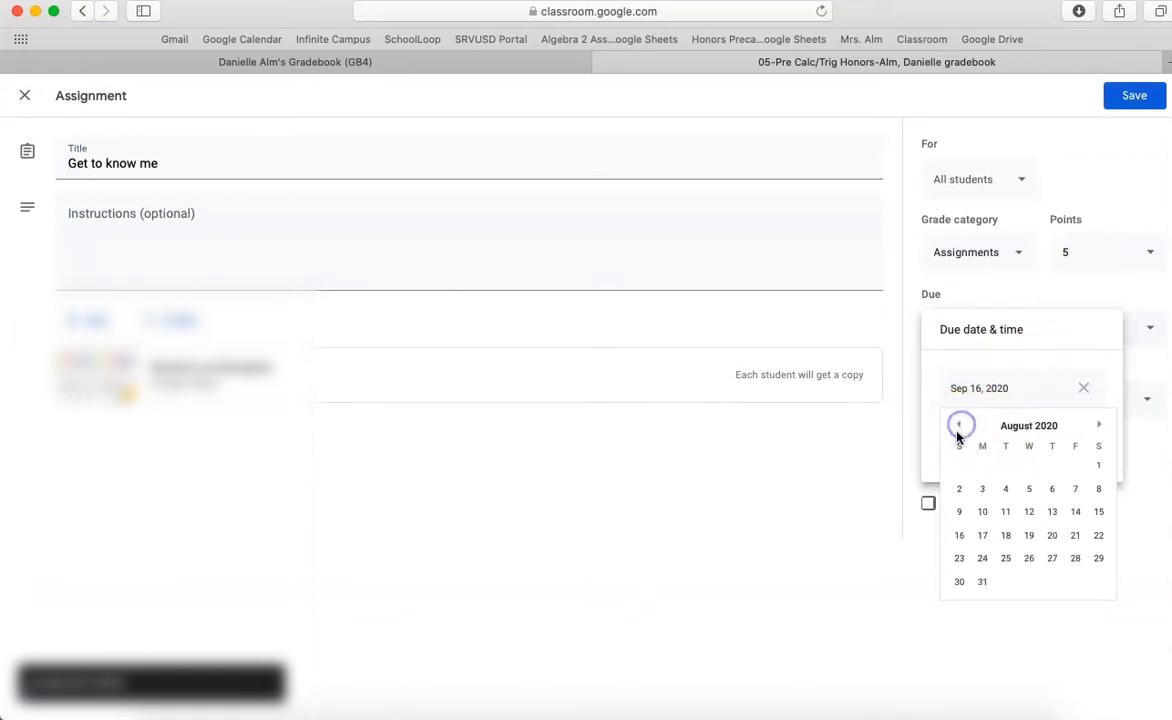
left_click(959, 536)
left_click(1123, 95)
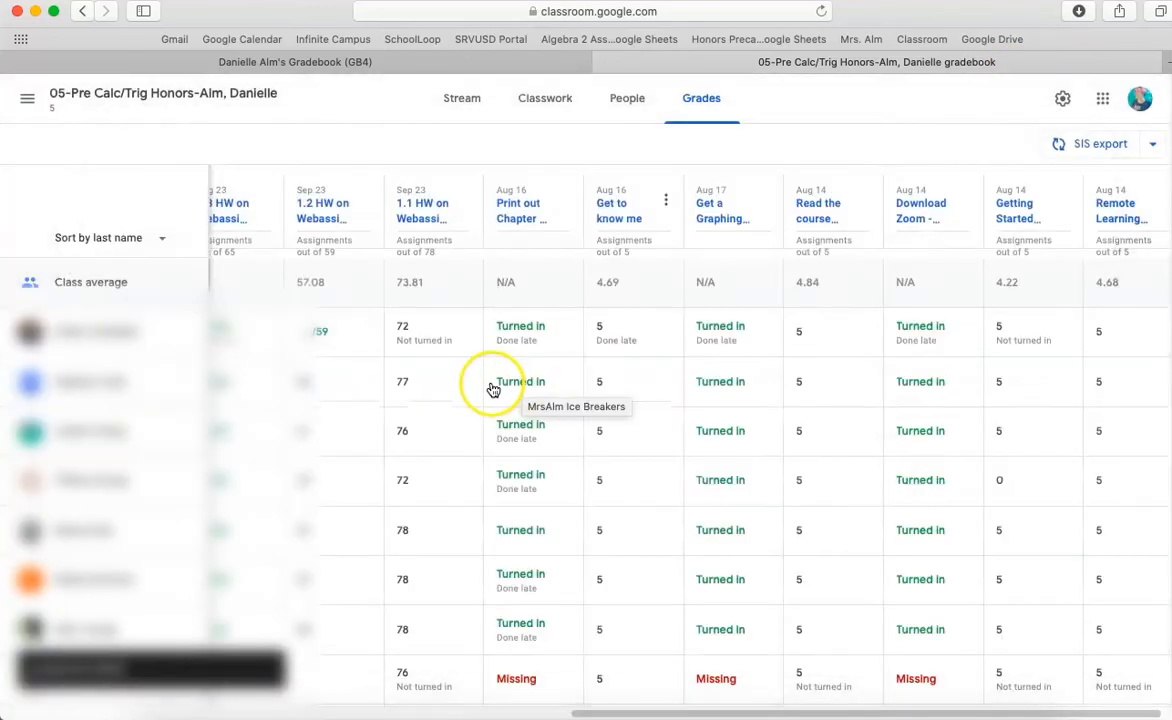
- Switch to the School Loop gradebook, import the 1.1-1.3 Quiz scores from Google, then save and exit its scoresheet
scroll(60, 610, "left", 10)
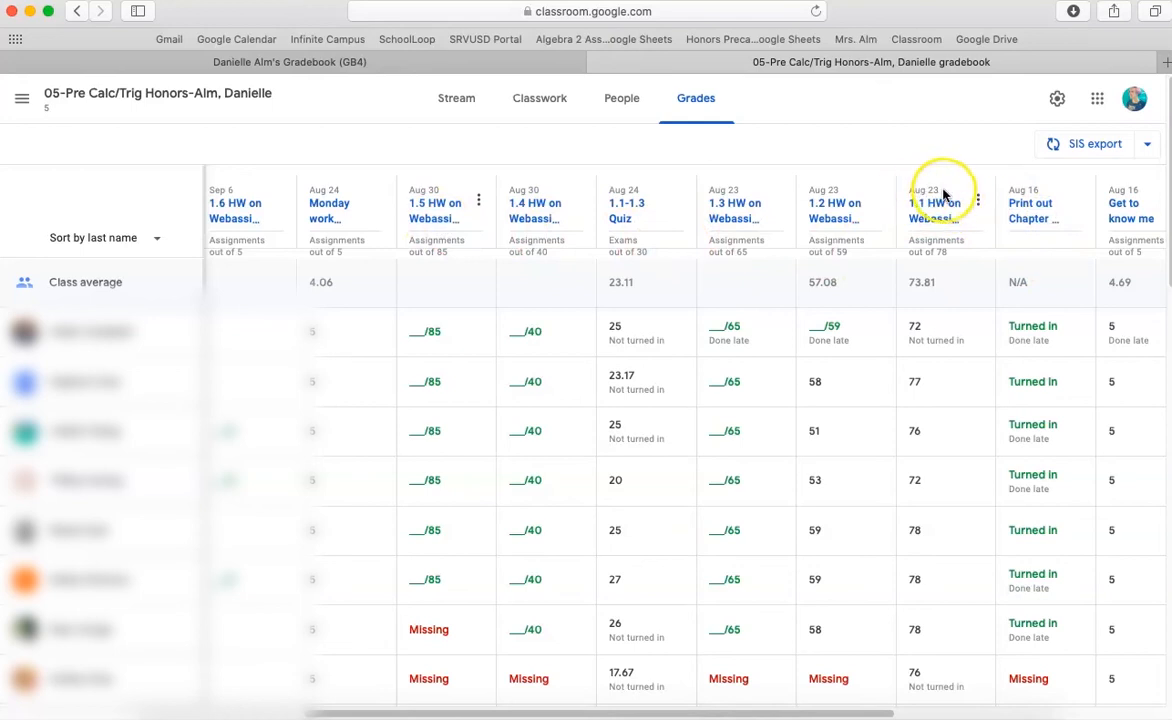
left_click(473, 68)
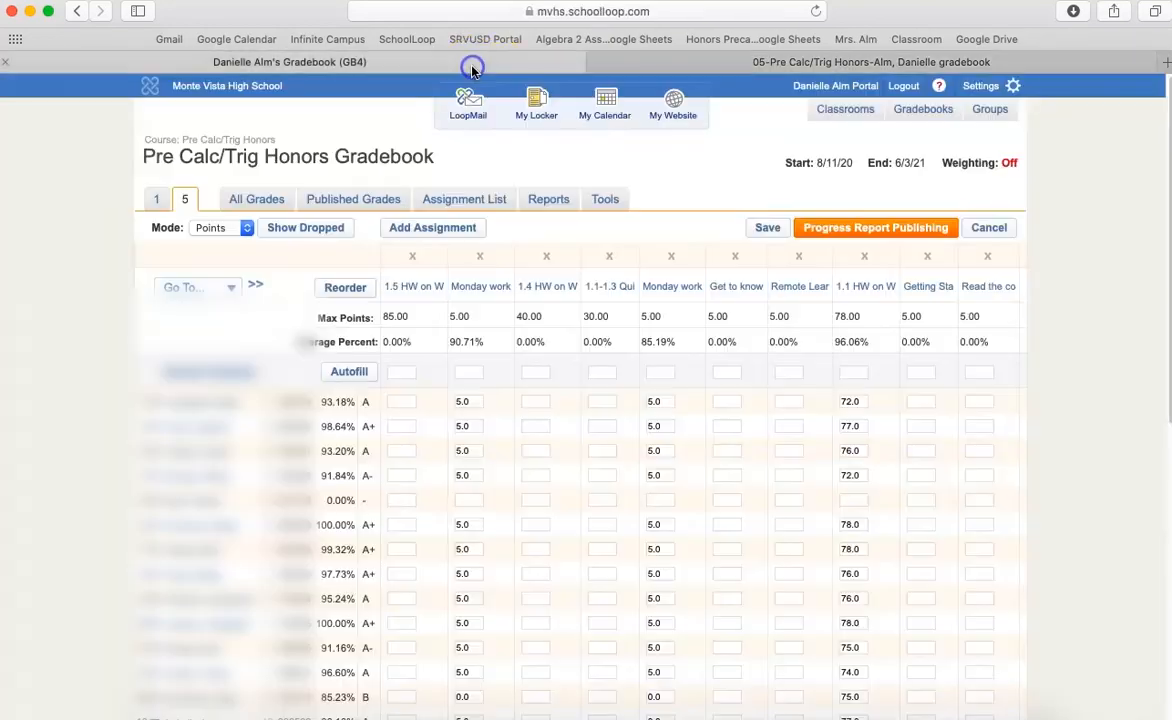
mouse_move(405, 286)
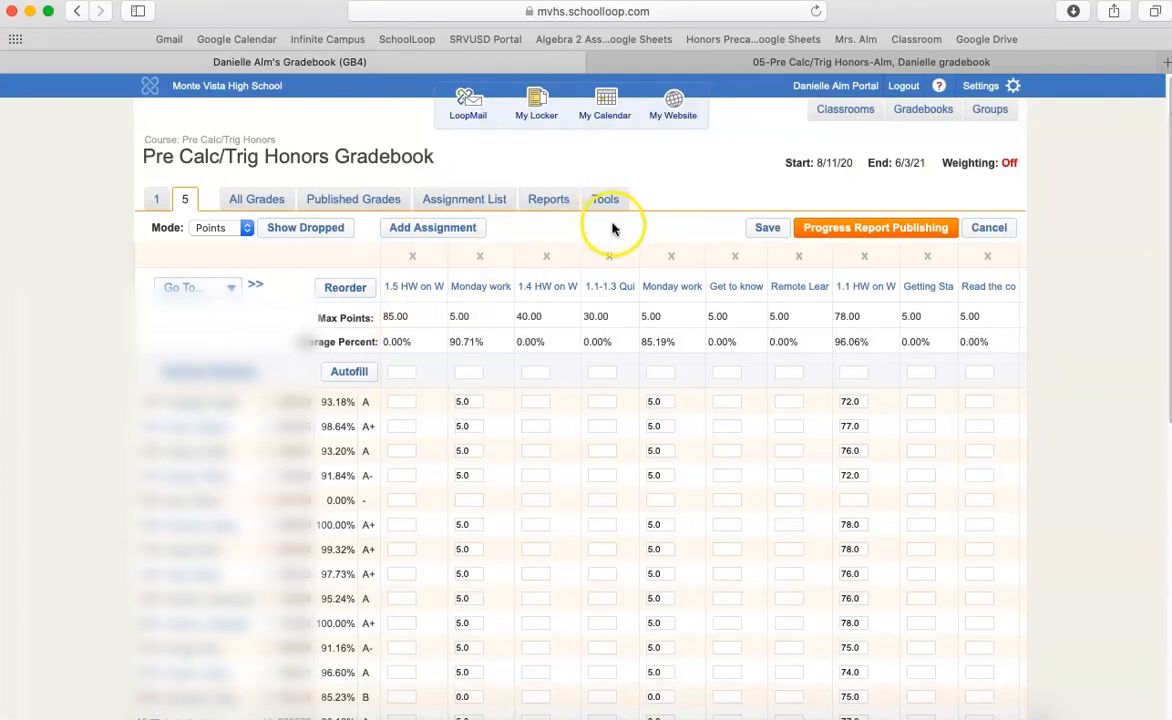
mouse_move(622, 291)
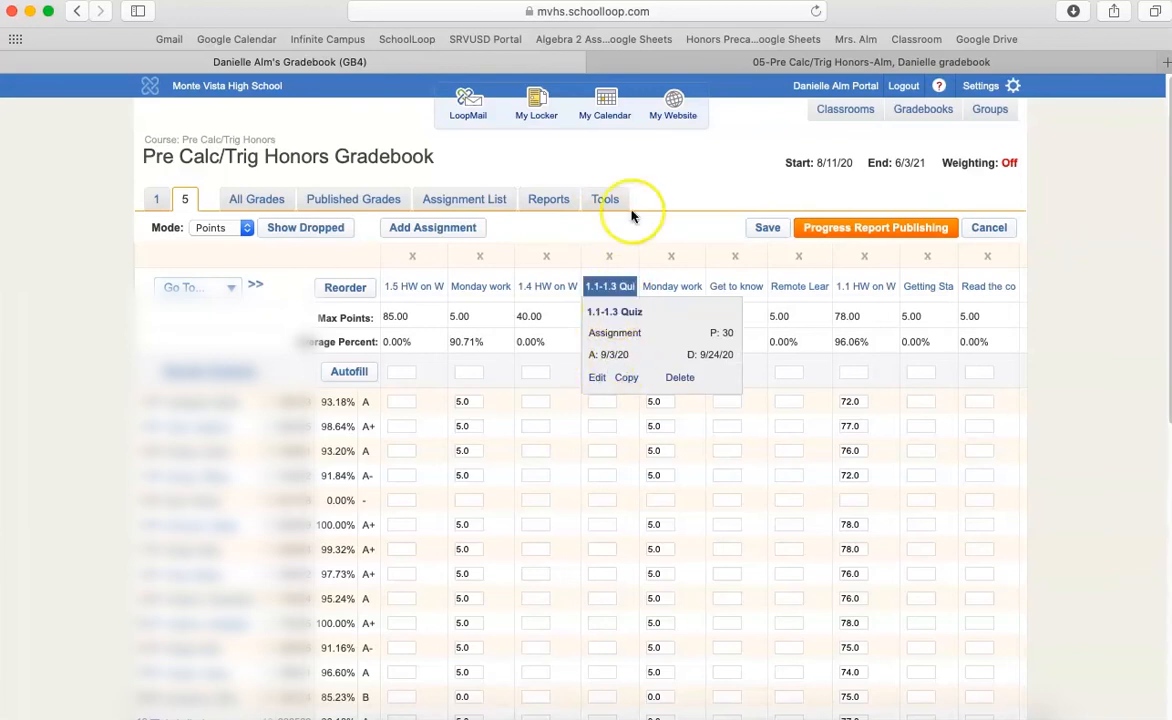
left_click(671, 63)
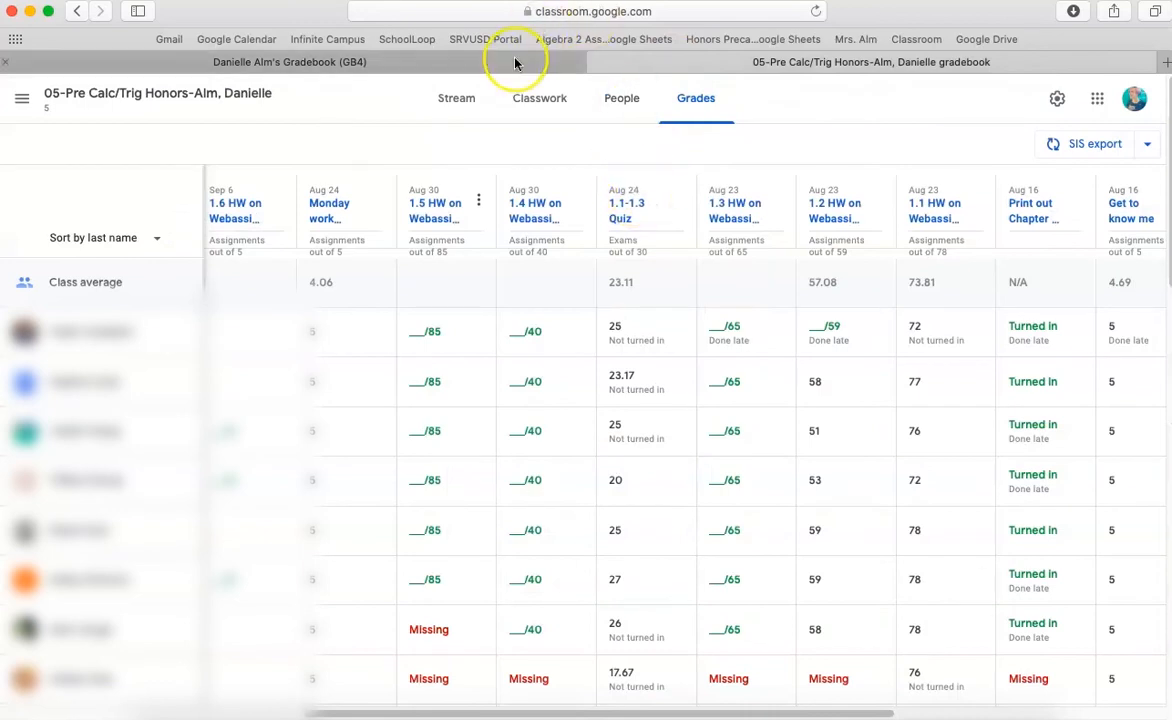
left_click(472, 58)
mouse_move(606, 292)
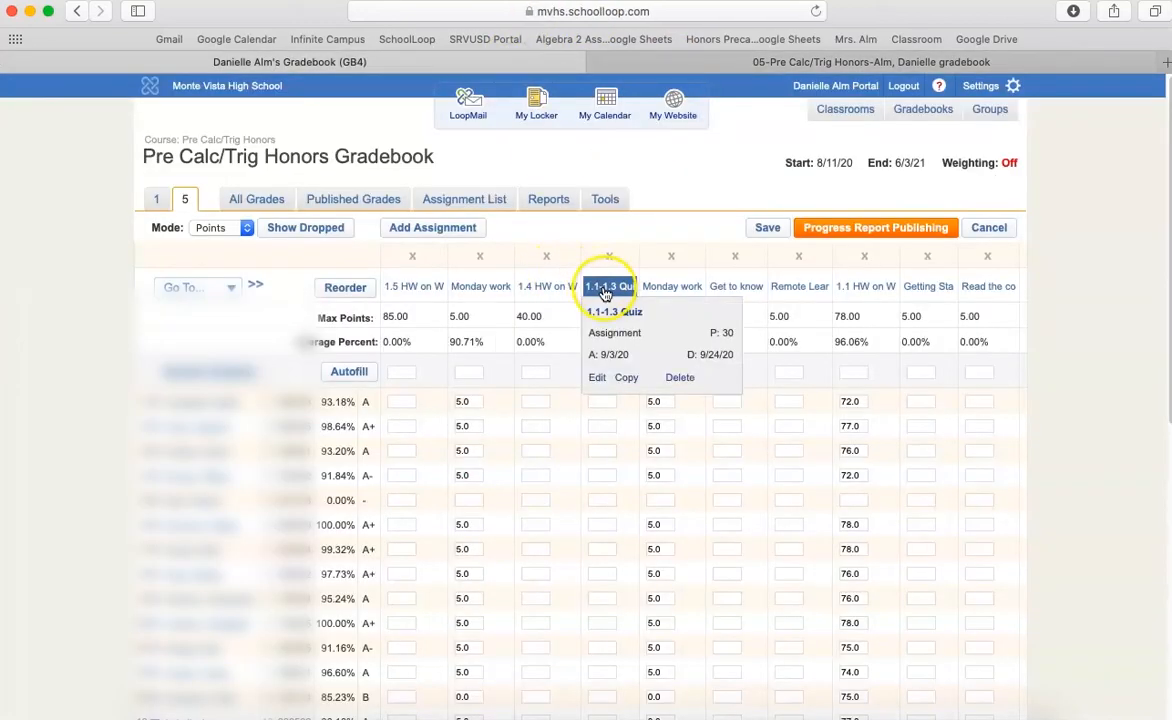
left_click(604, 290)
left_click(417, 252)
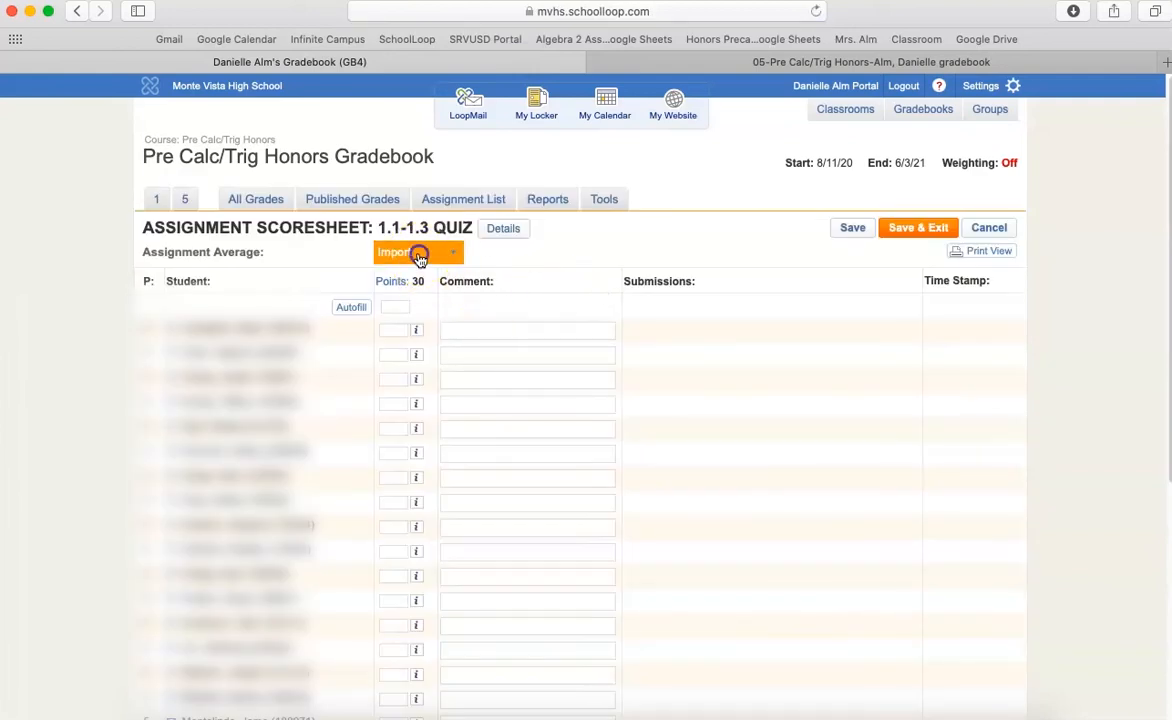
left_click(419, 280)
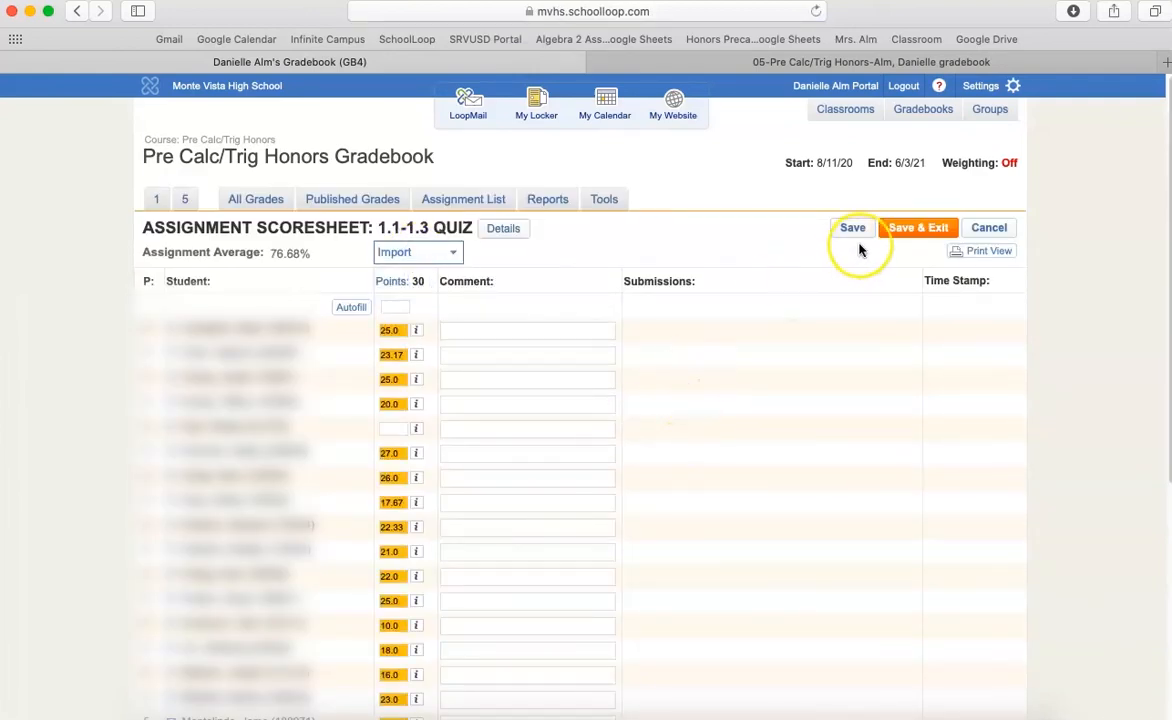
left_click(914, 234)
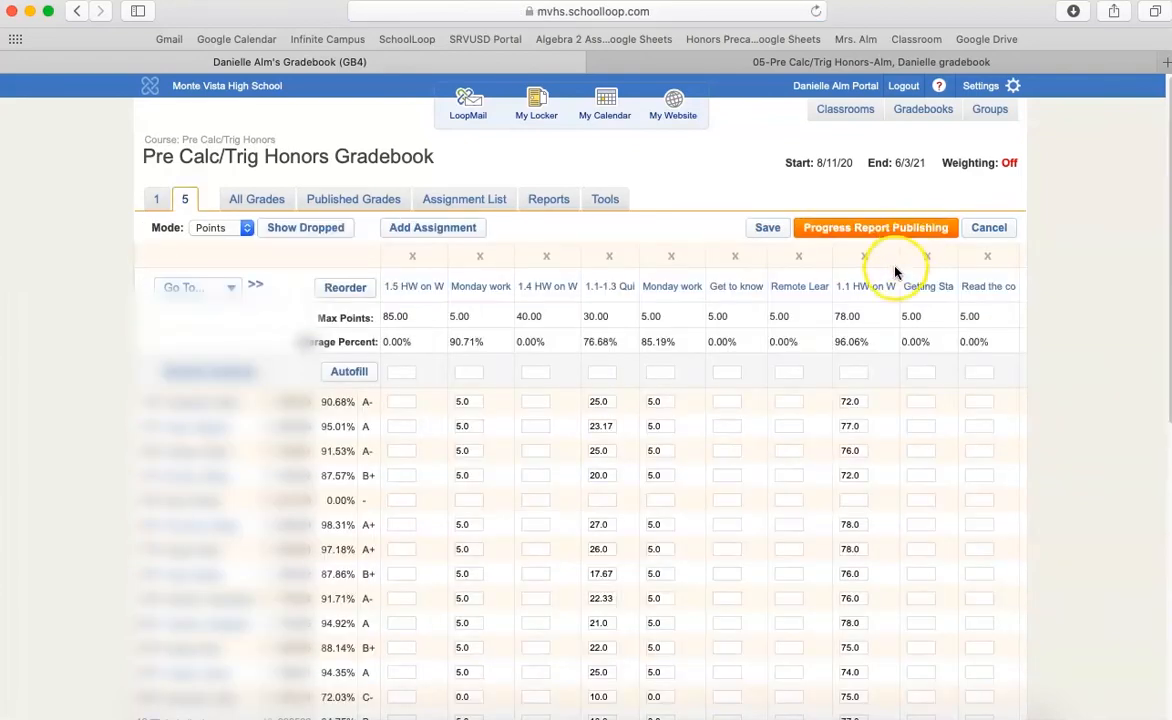
- Import the Get to know me scores from Google, and save and exit the scoresheet
left_click(737, 289)
left_click(417, 256)
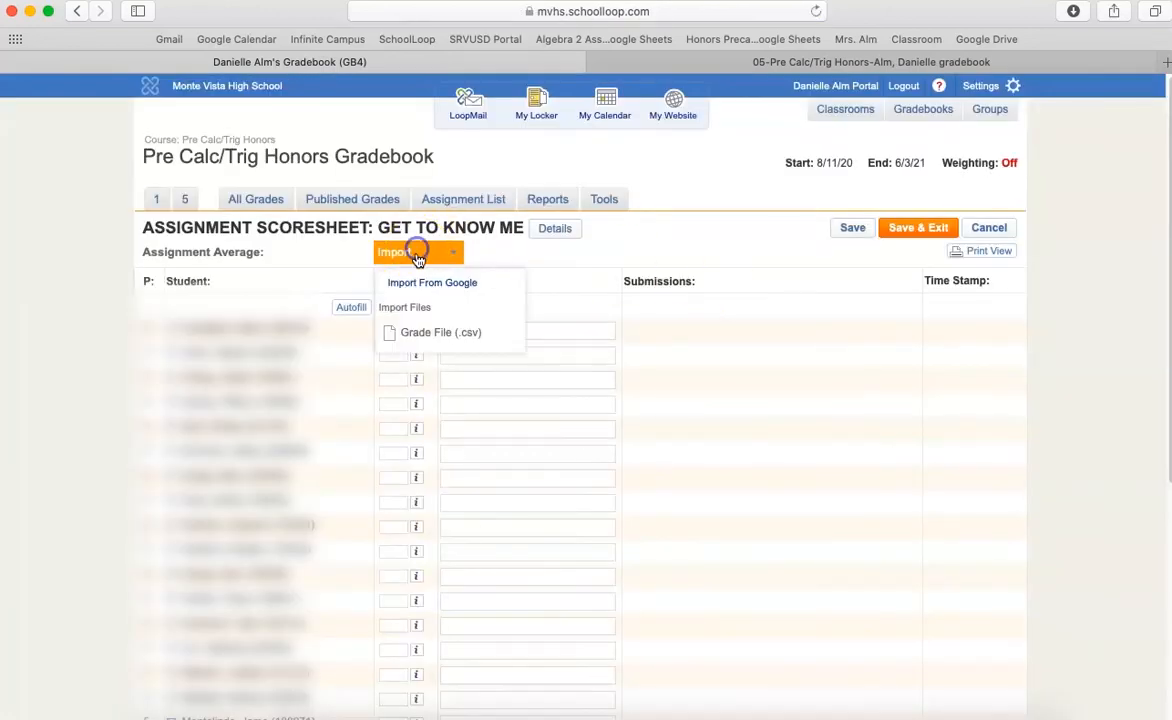
left_click(419, 283)
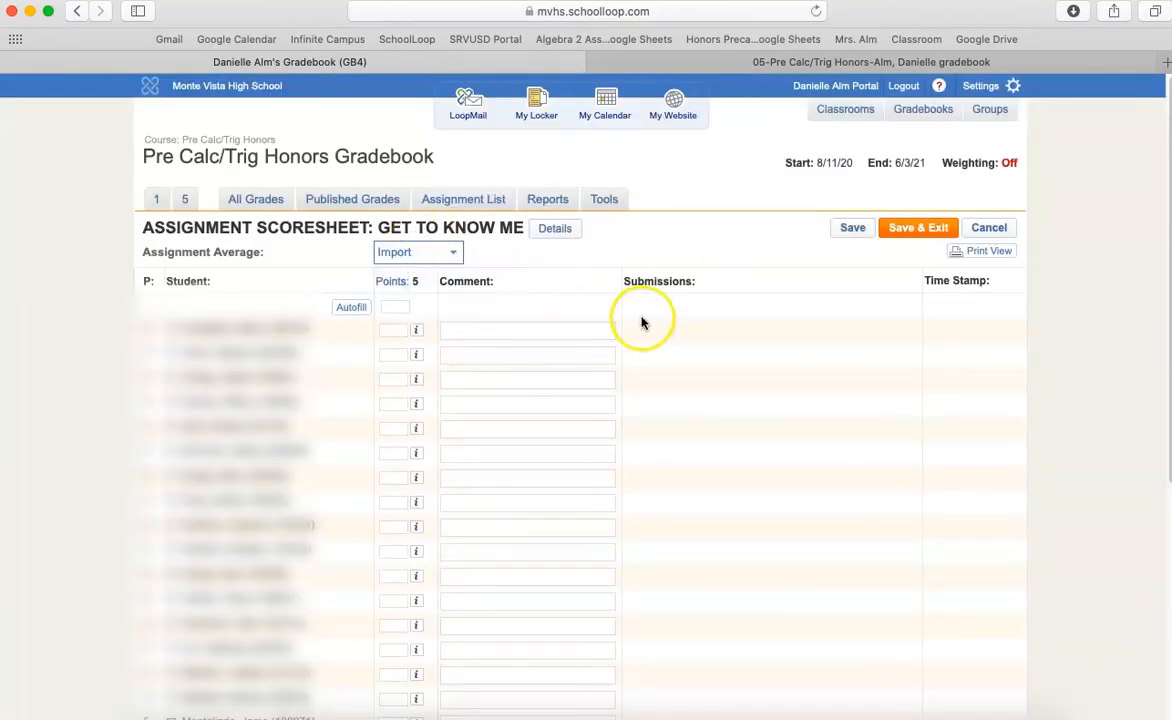
left_click(928, 228)
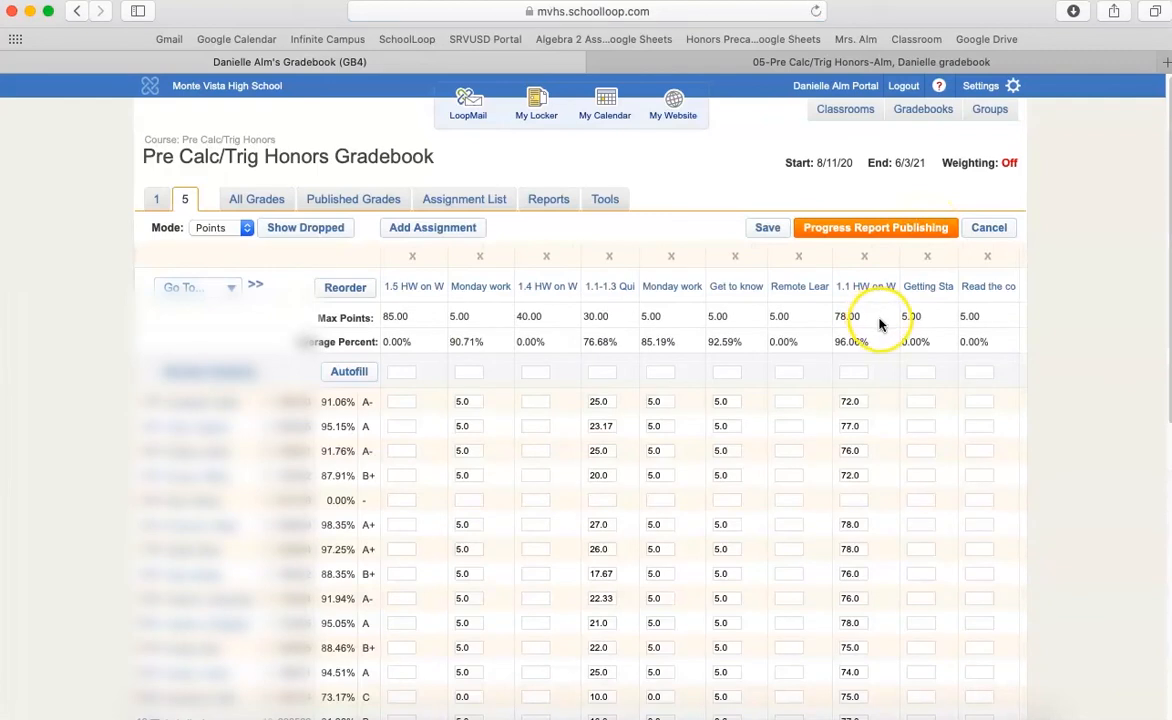
- Open the 1.1-1.3 Quiz assignment for editing and set its category to Quiz/Test
mouse_move(609, 287)
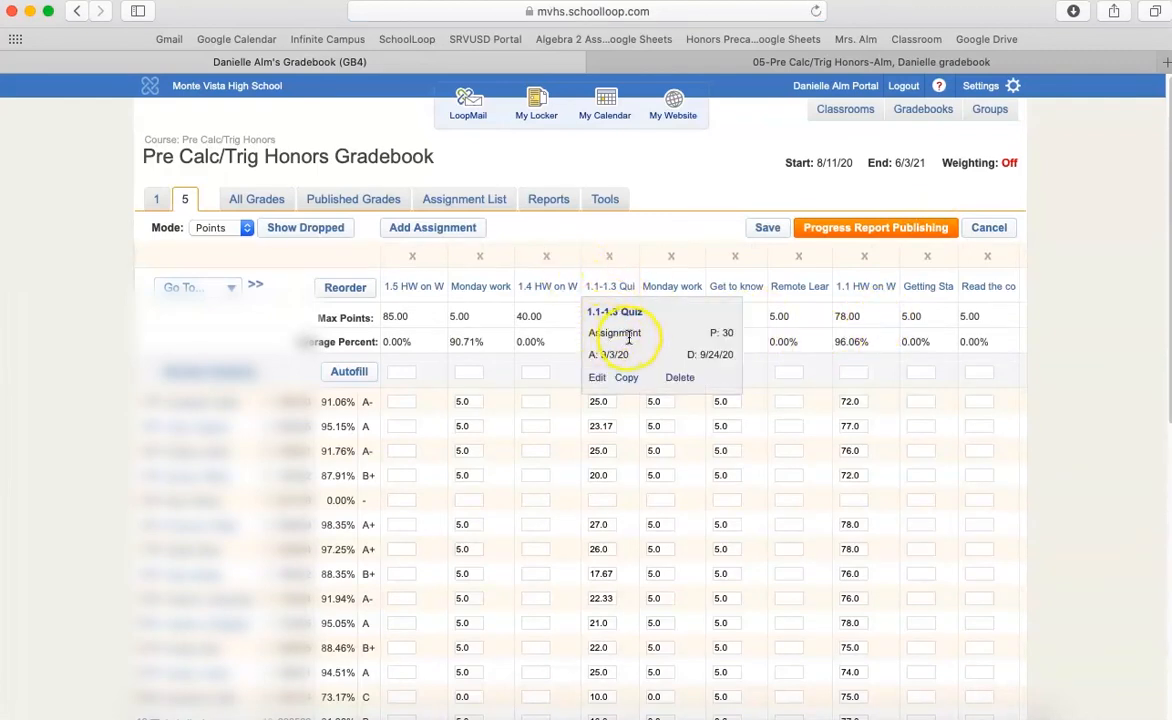
left_click(597, 380)
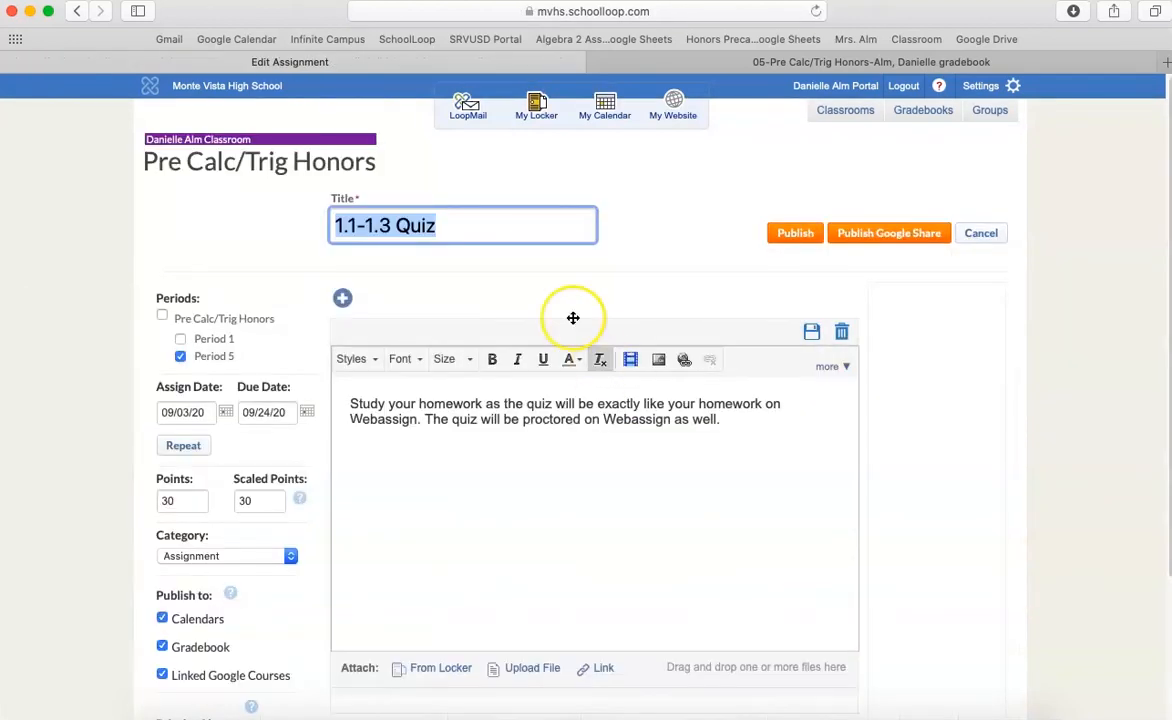
scroll(280, 450, "down", 2)
left_click(225, 492)
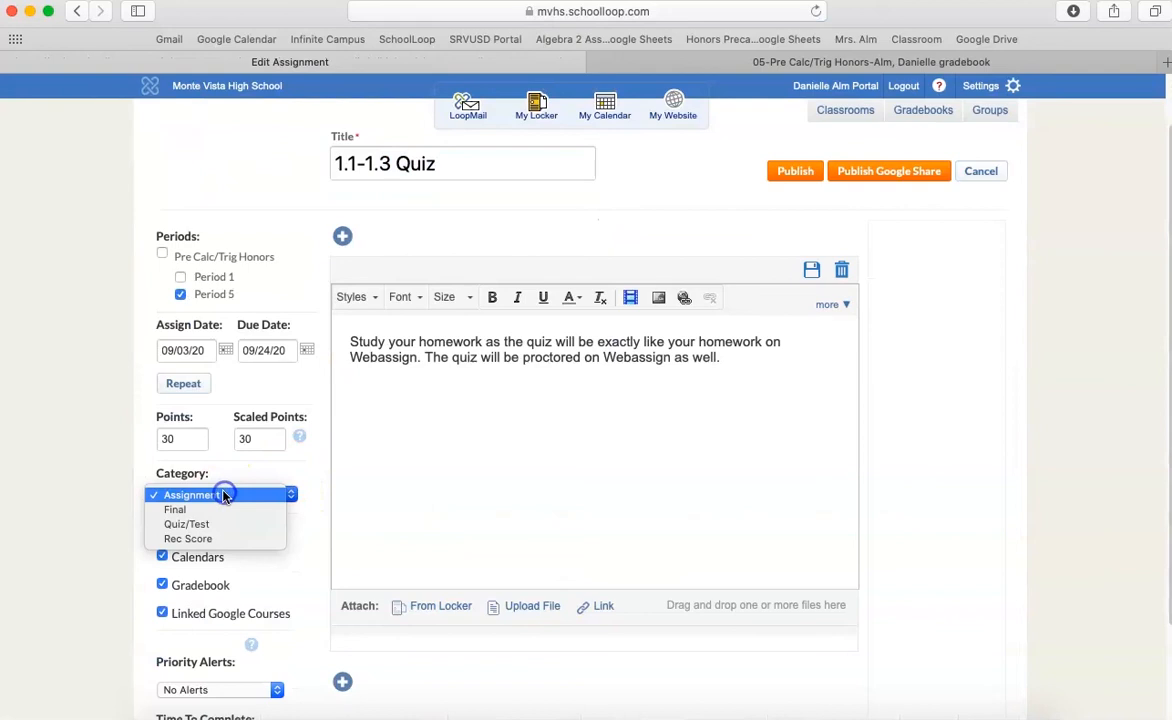
left_click(217, 530)
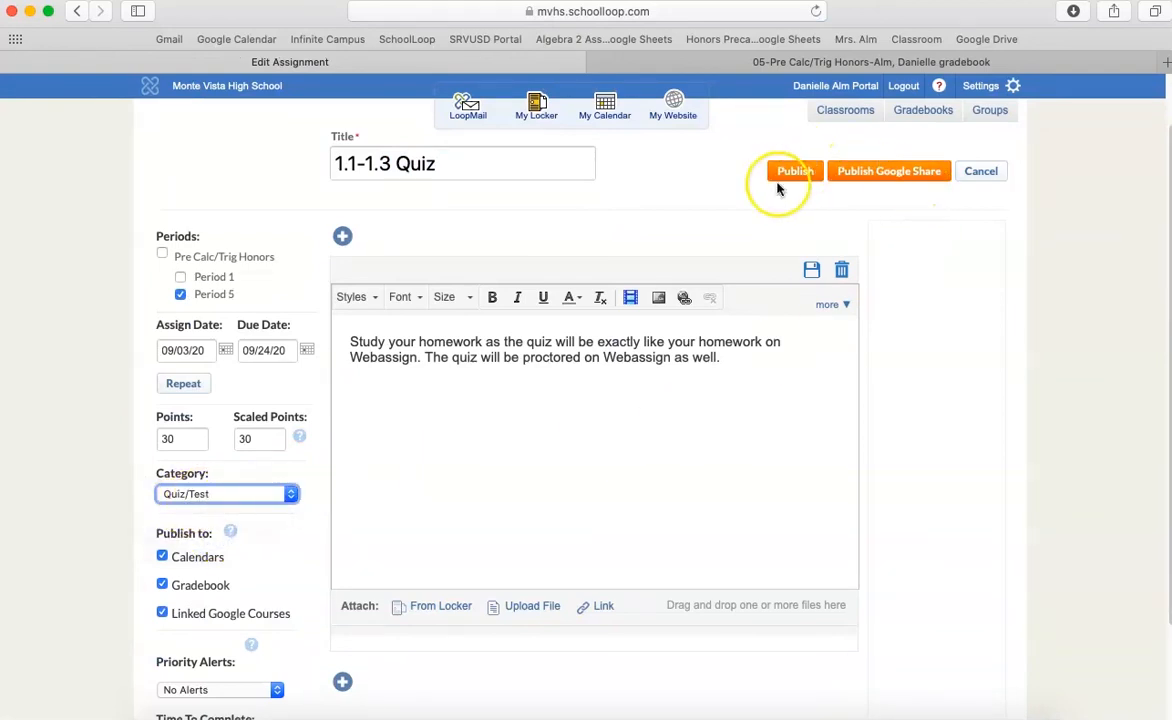
- Set the quiz's assign date and due date to 08/24/20 and publish the assignment
left_click(226, 351)
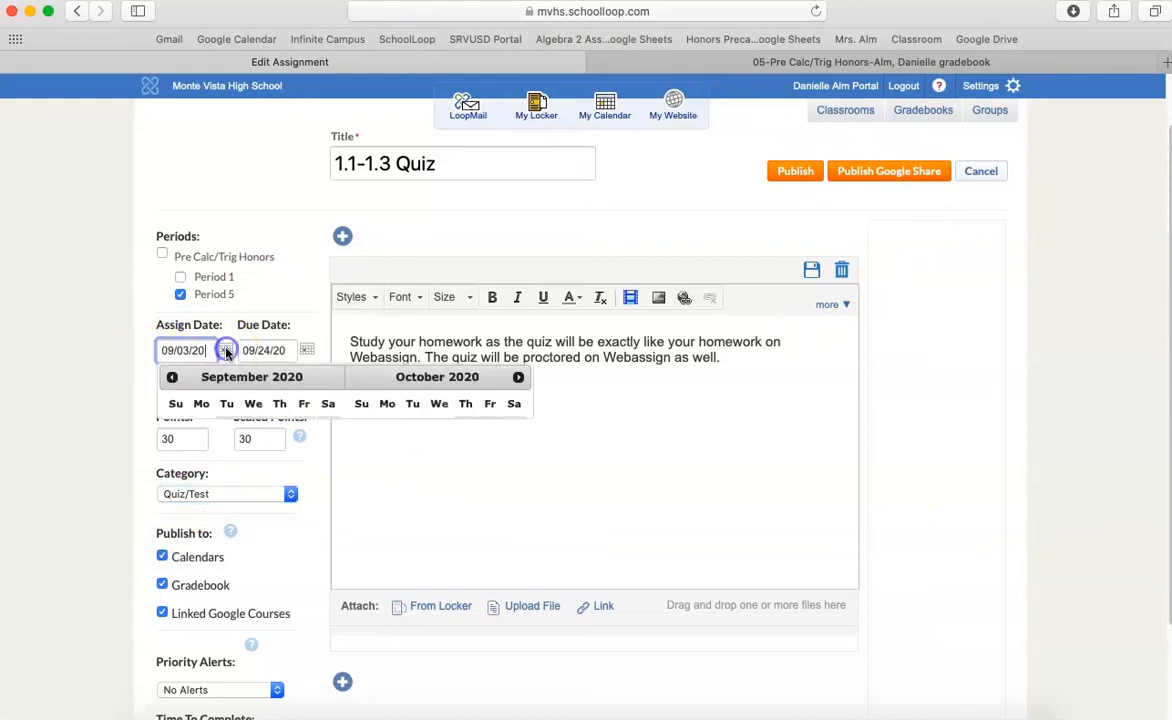
left_click(172, 378)
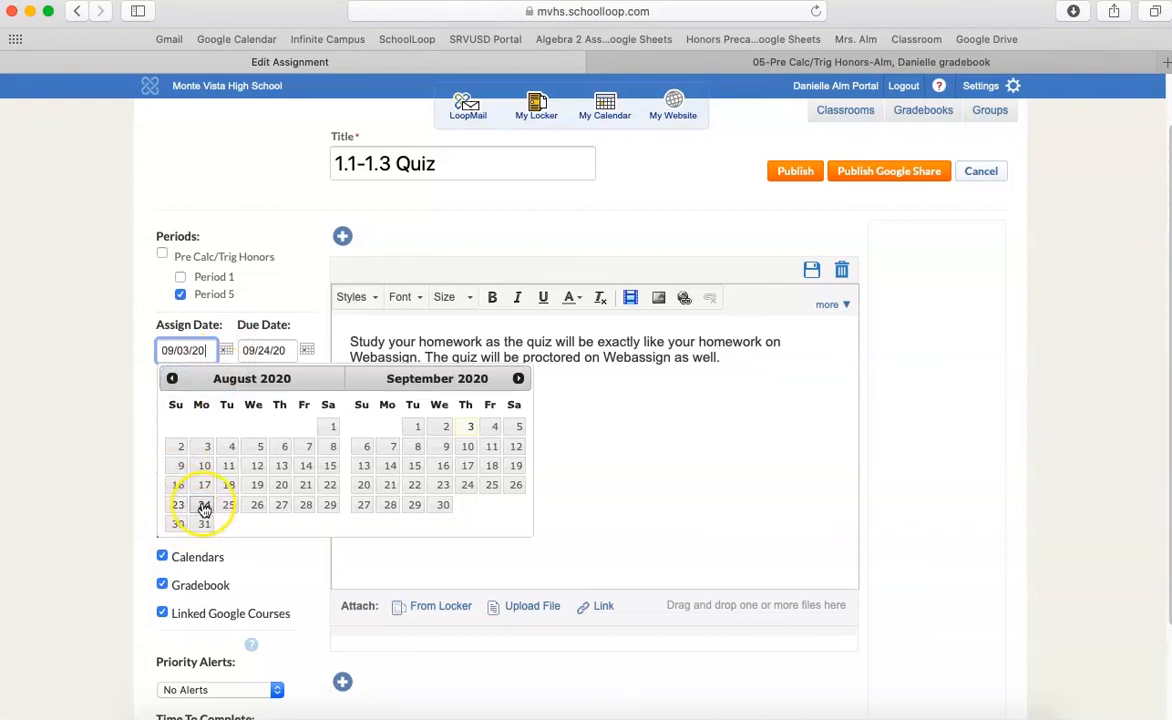
left_click(204, 505)
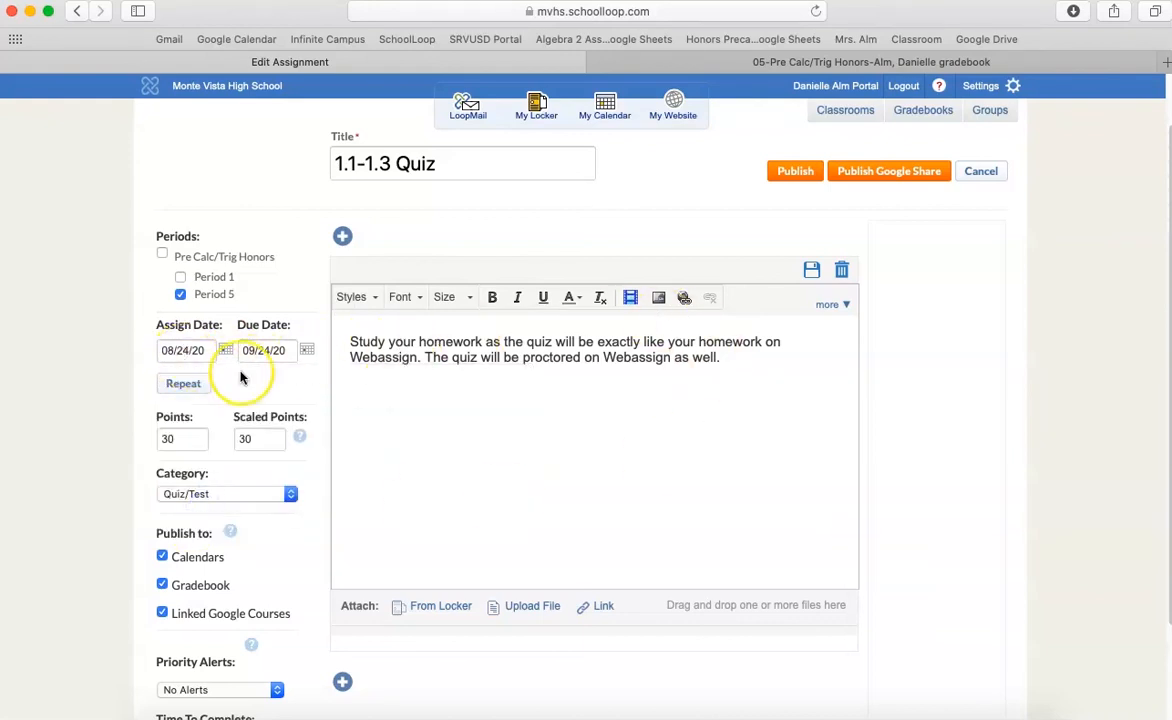
left_click(307, 349)
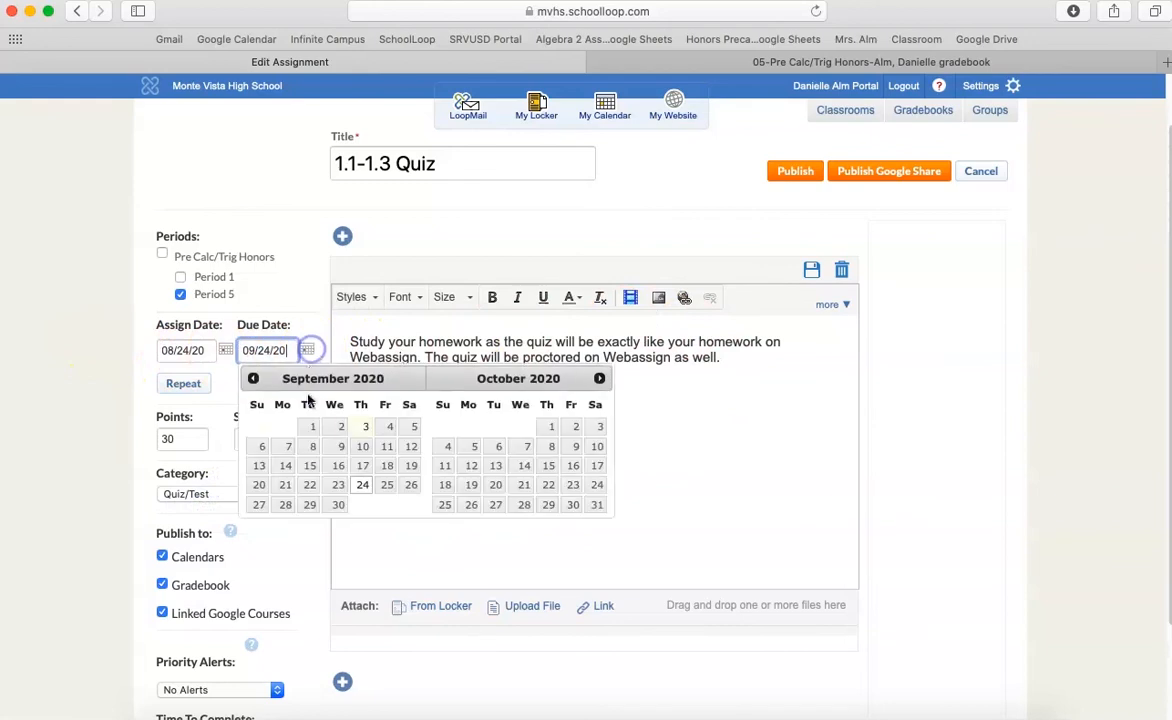
left_click(253, 378)
left_click(283, 505)
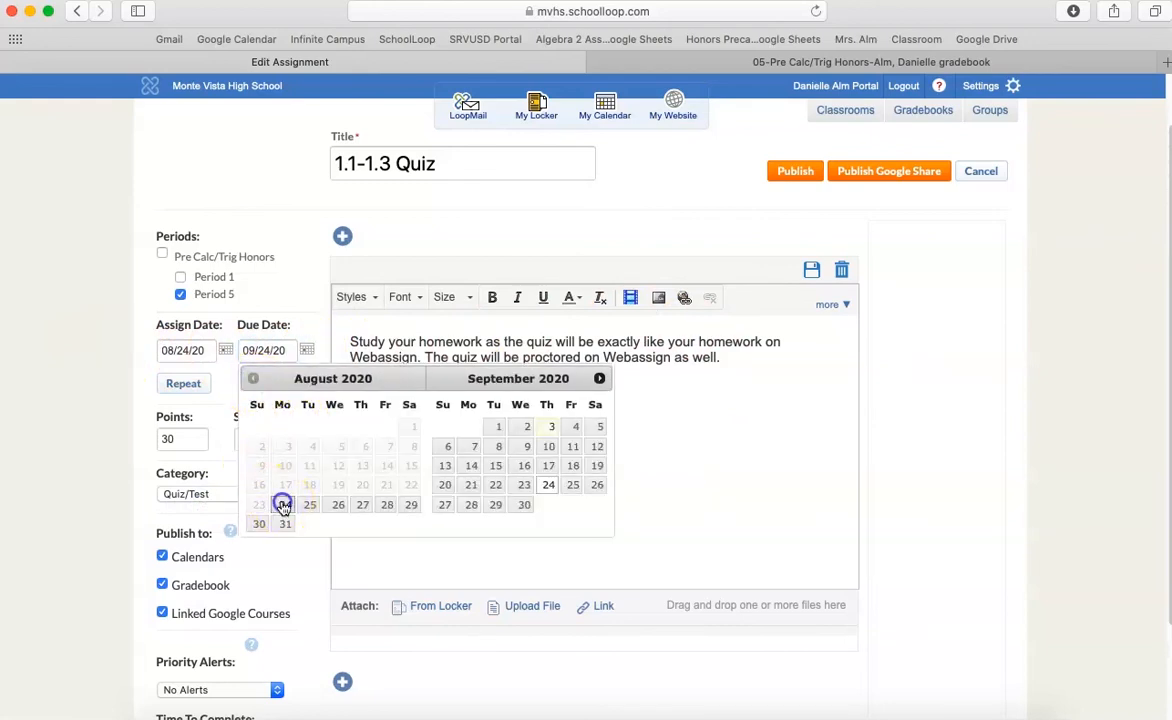
left_click(790, 172)
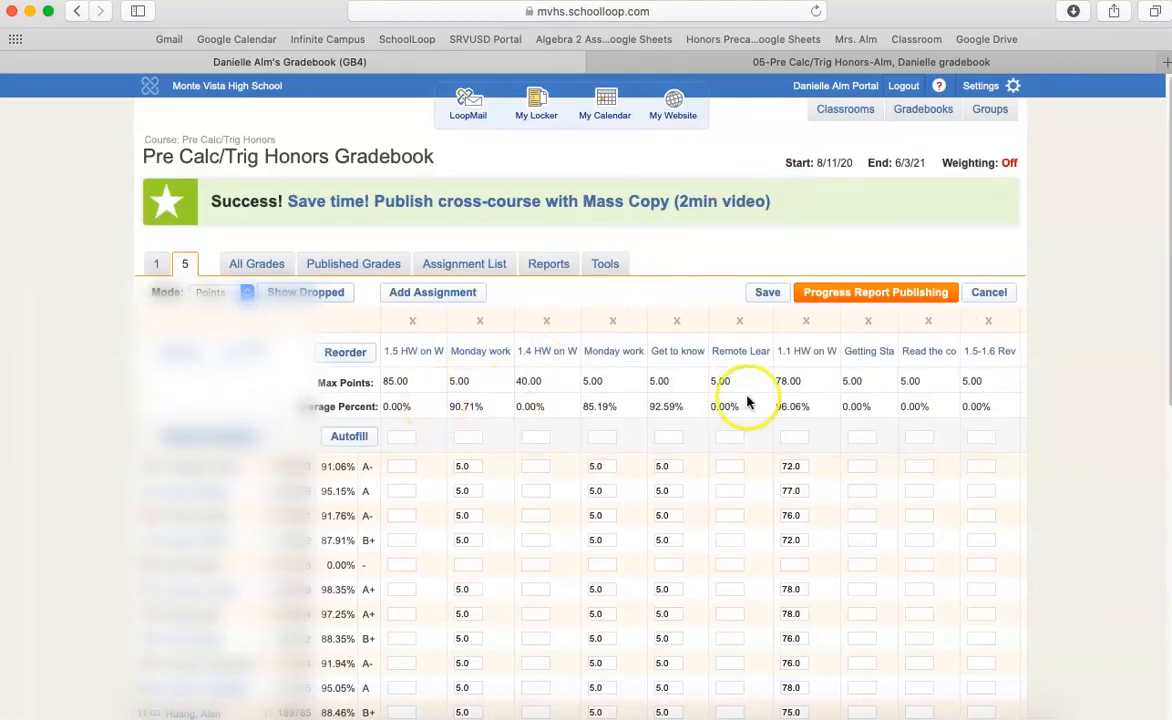
- Open the 1.1 HW on Webassign assignment for editing and set its assign date to 08/23/20
mouse_move(800, 366)
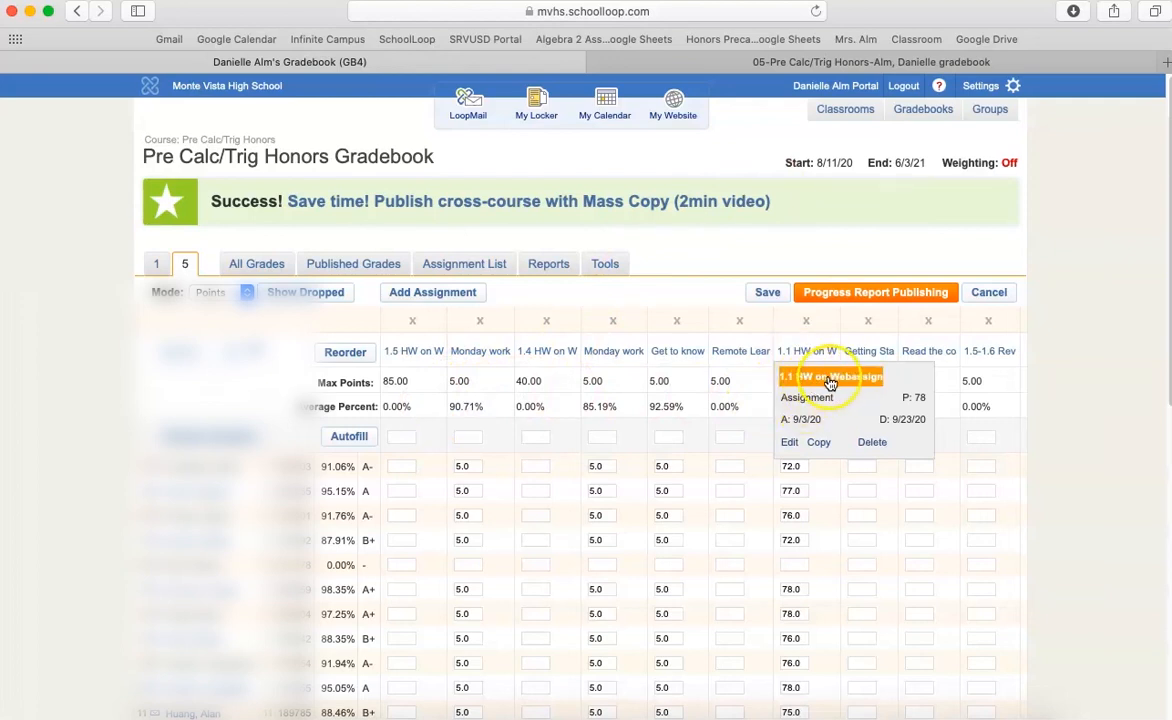
left_click(808, 376)
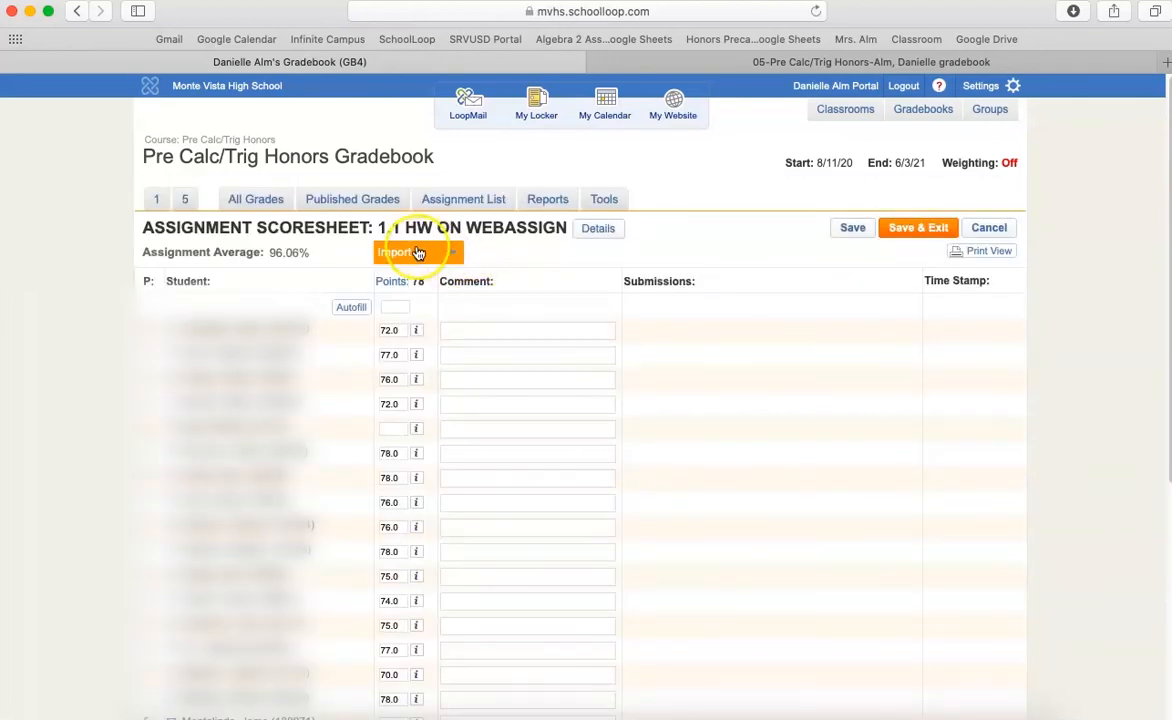
left_click(596, 229)
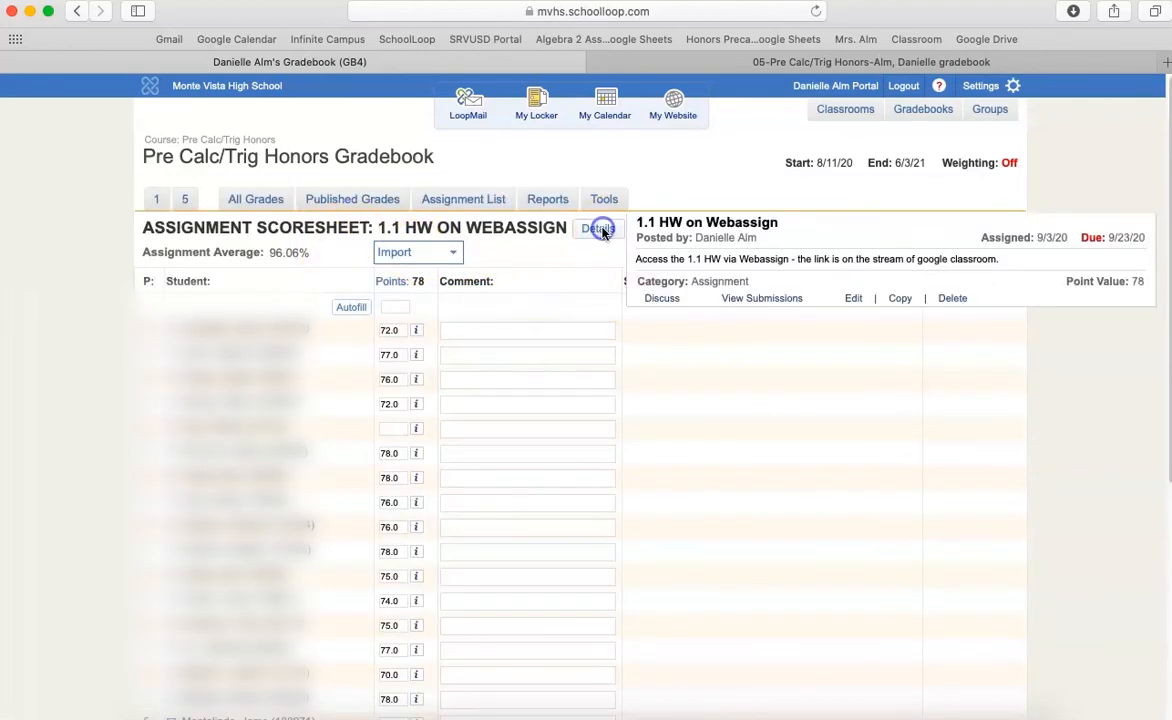
left_click(846, 300)
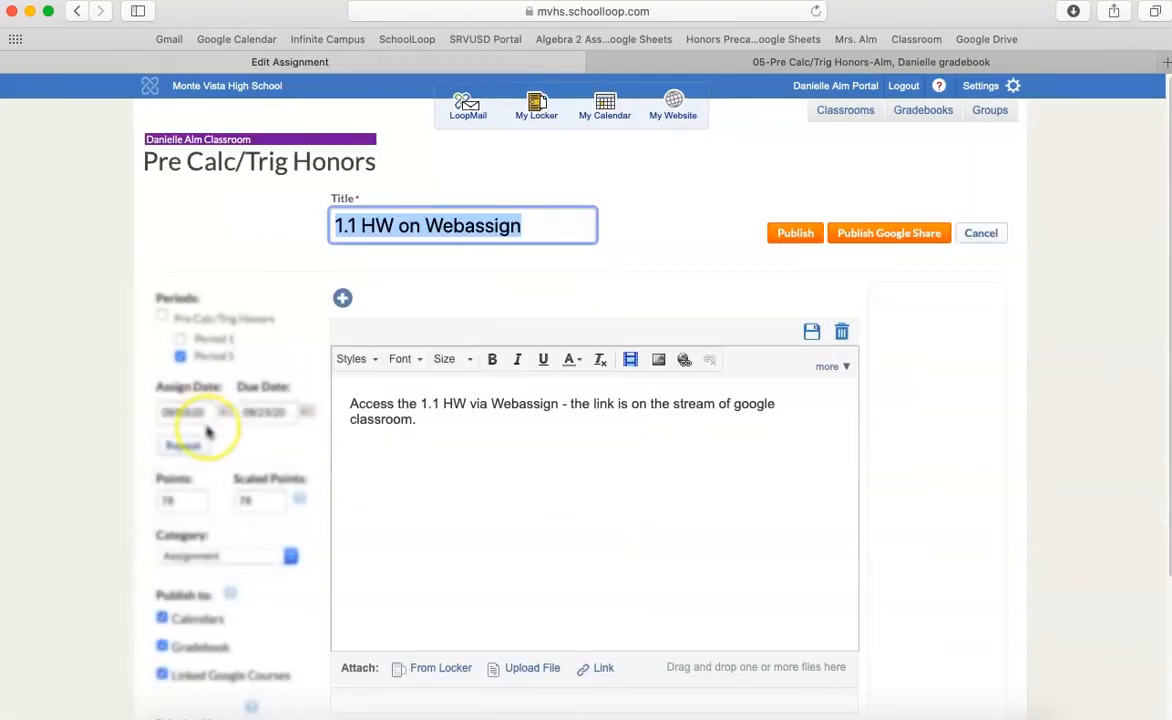
left_click(227, 413)
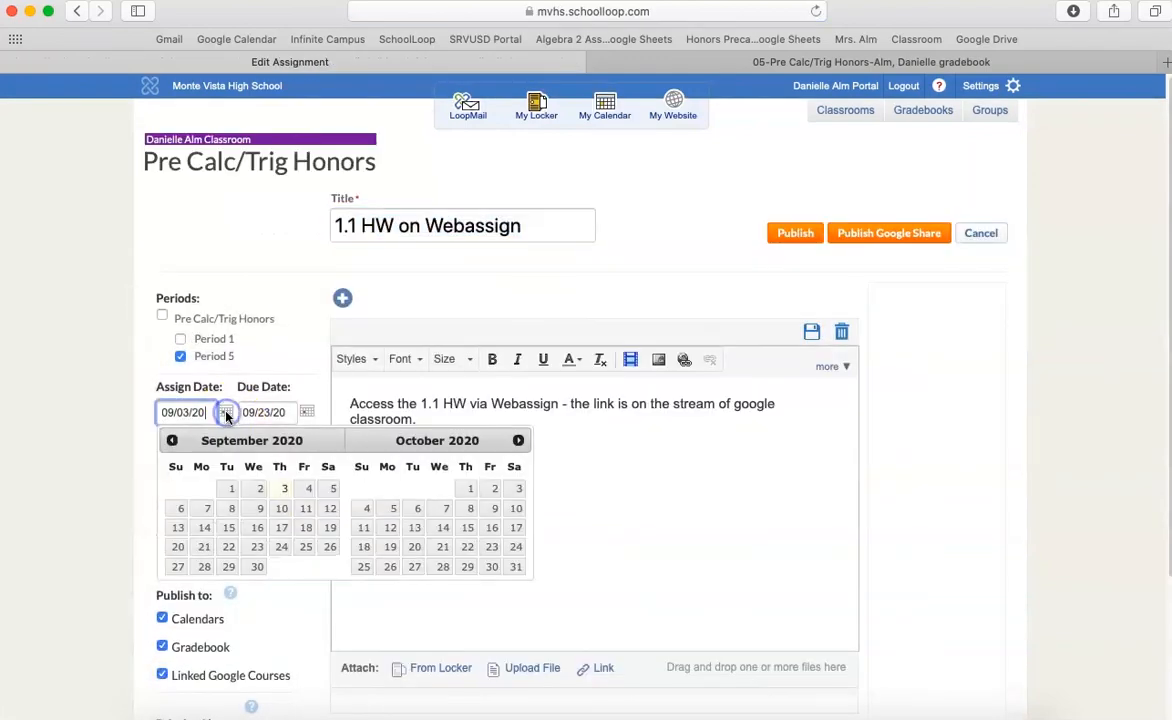
left_click(172, 440)
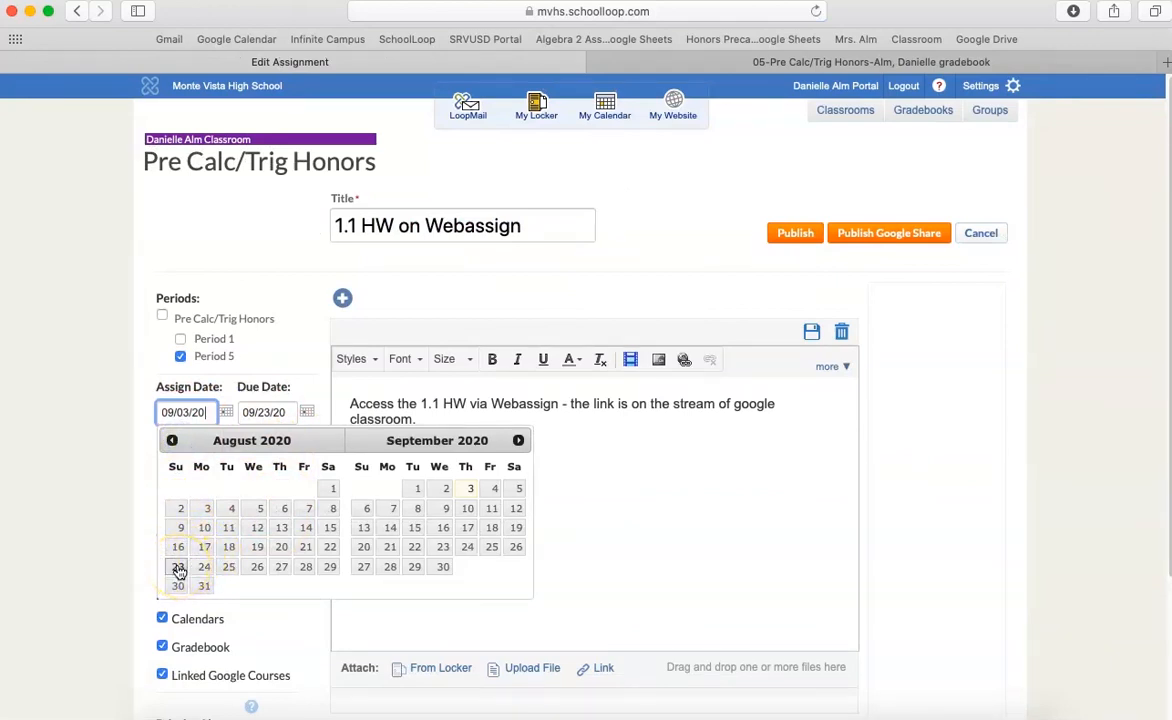
left_click(178, 567)
- Set the due date of 1.1 HW on Webassign to 08/23/20, publish it, and save and exit its scoresheet
left_click(307, 412)
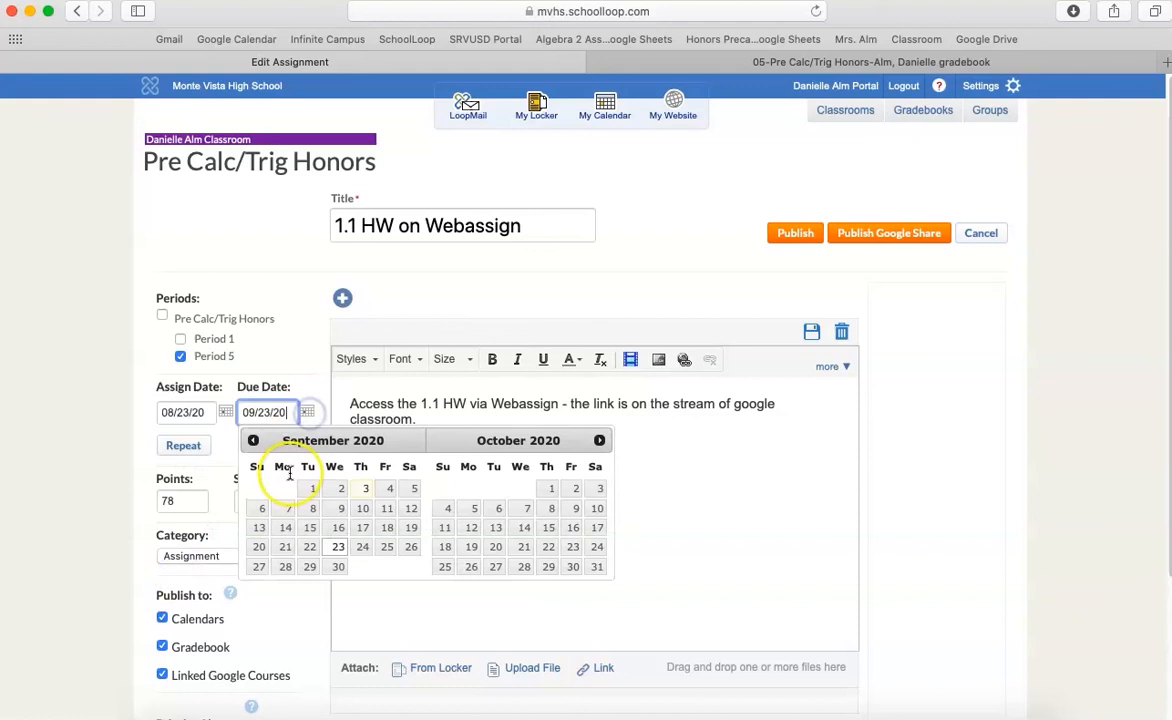
left_click(253, 440)
left_click(259, 567)
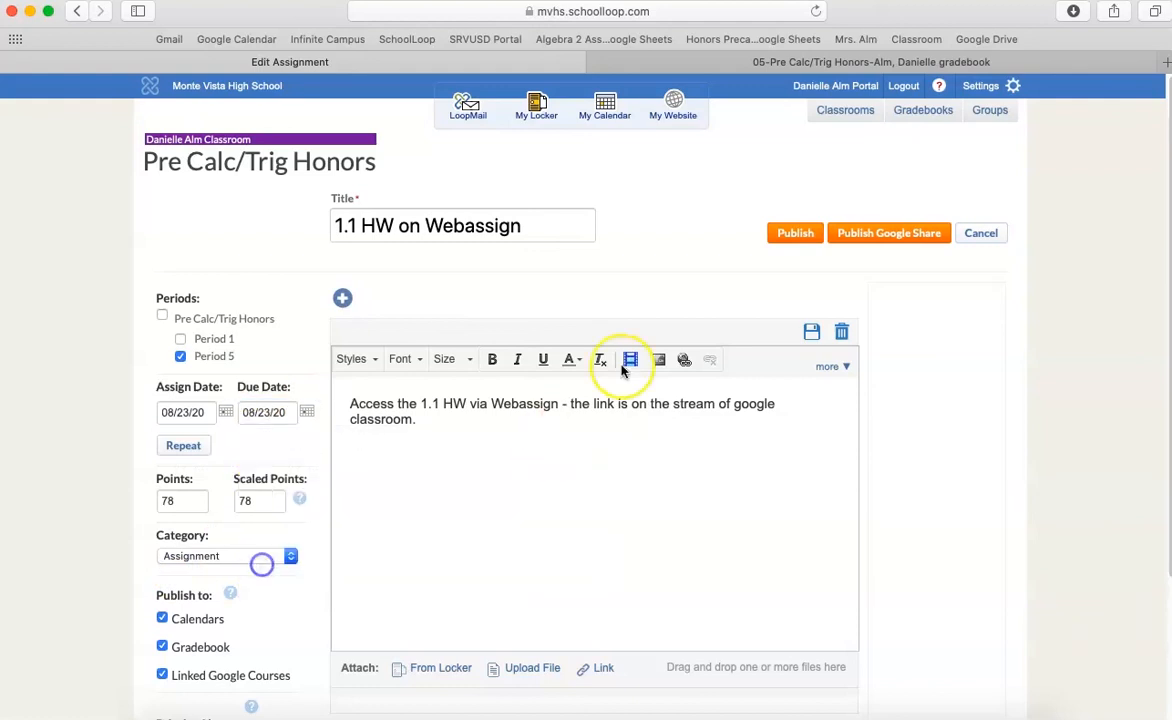
left_click(805, 233)
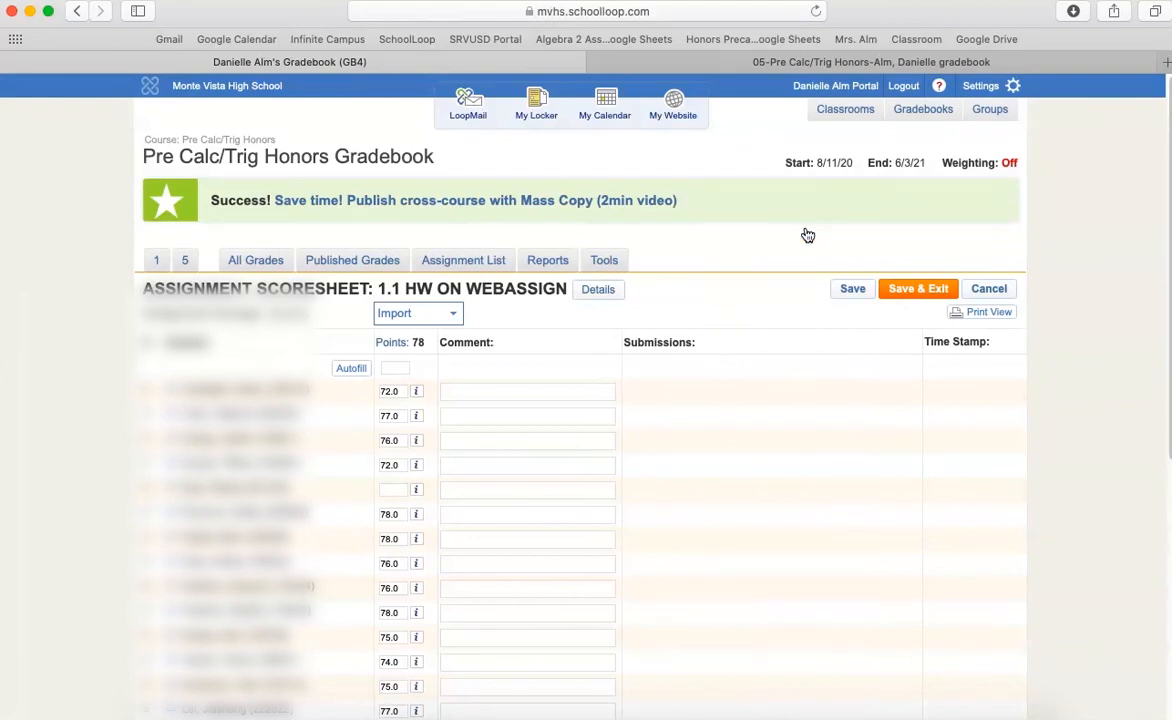
left_click(913, 290)
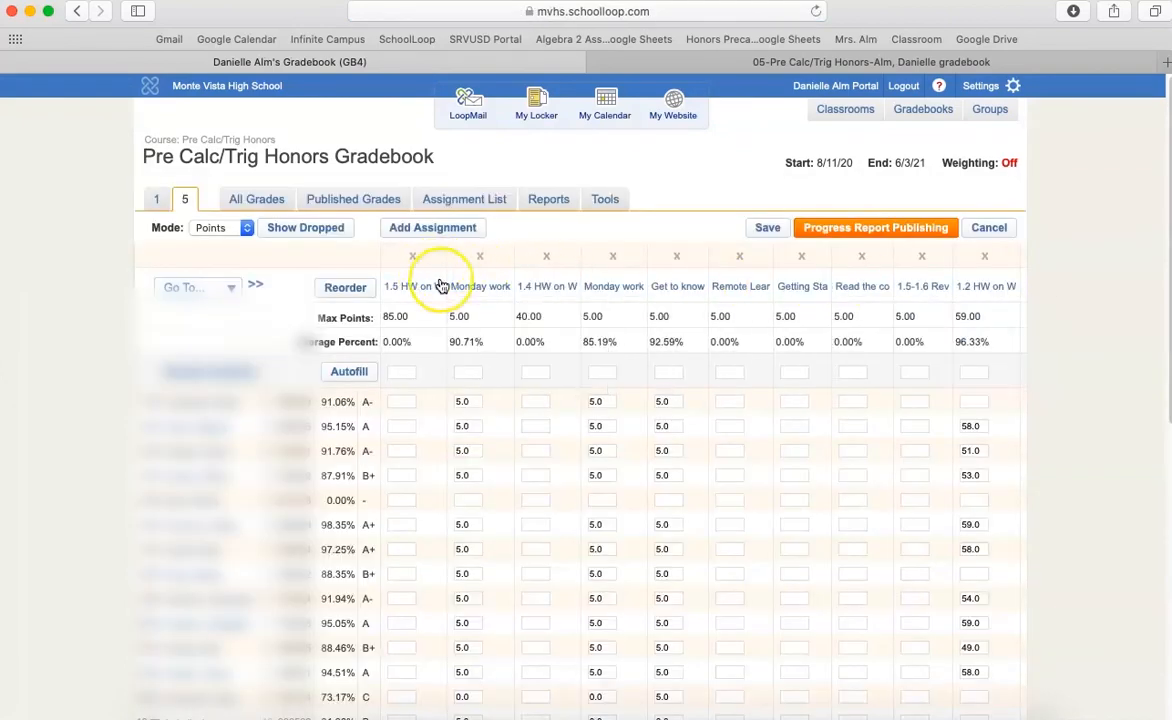
- Switch to the Algebra 2 gradebook
left_click(924, 112)
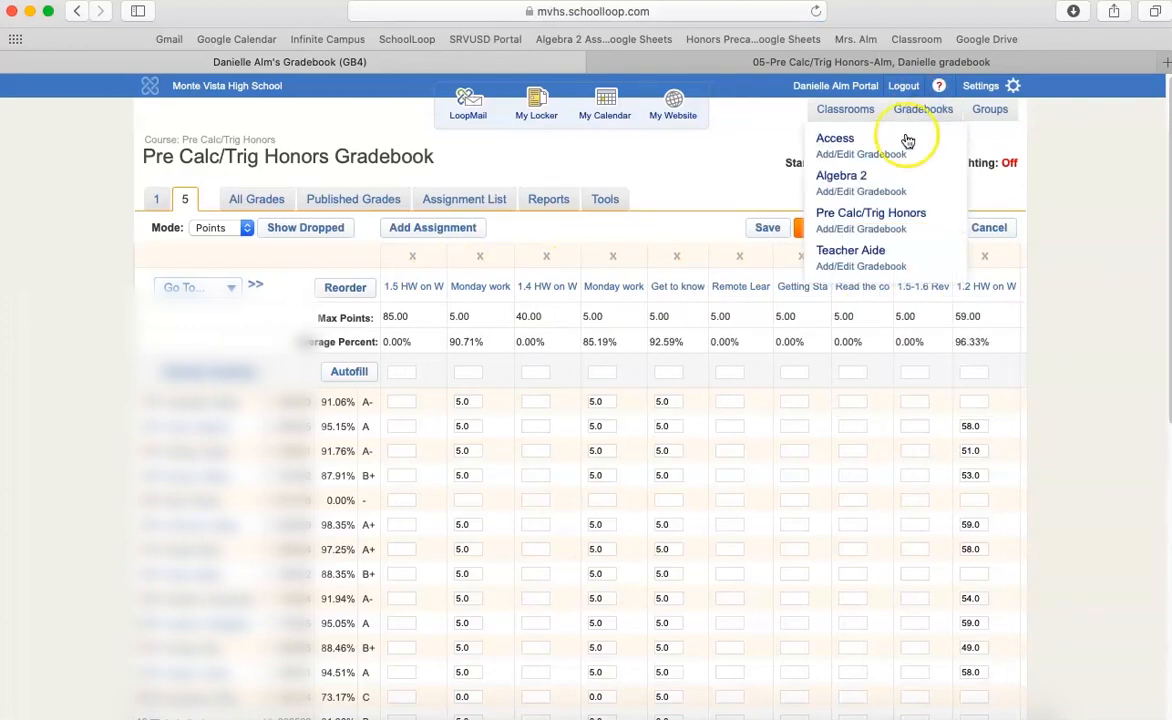
left_click(894, 177)
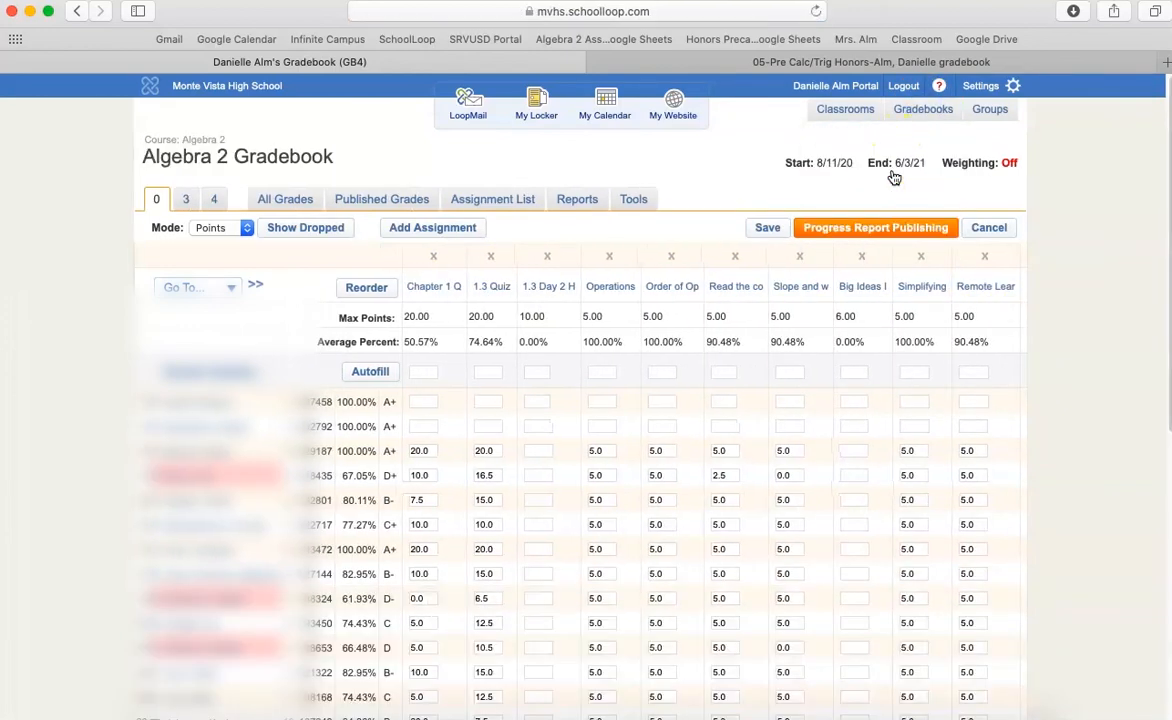